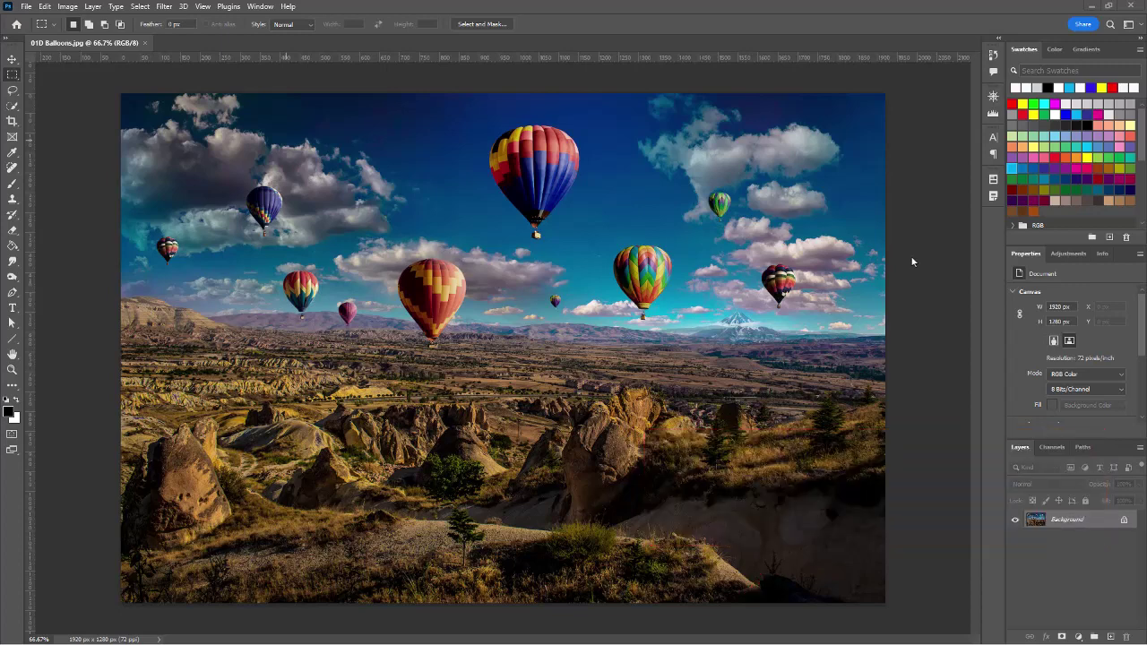
- Download the Cappadocia balloons photo from Unsplash at Medium (1920 x 1280), then close the popup and viewer
{"action": "key", "text": "alt+Tab"}
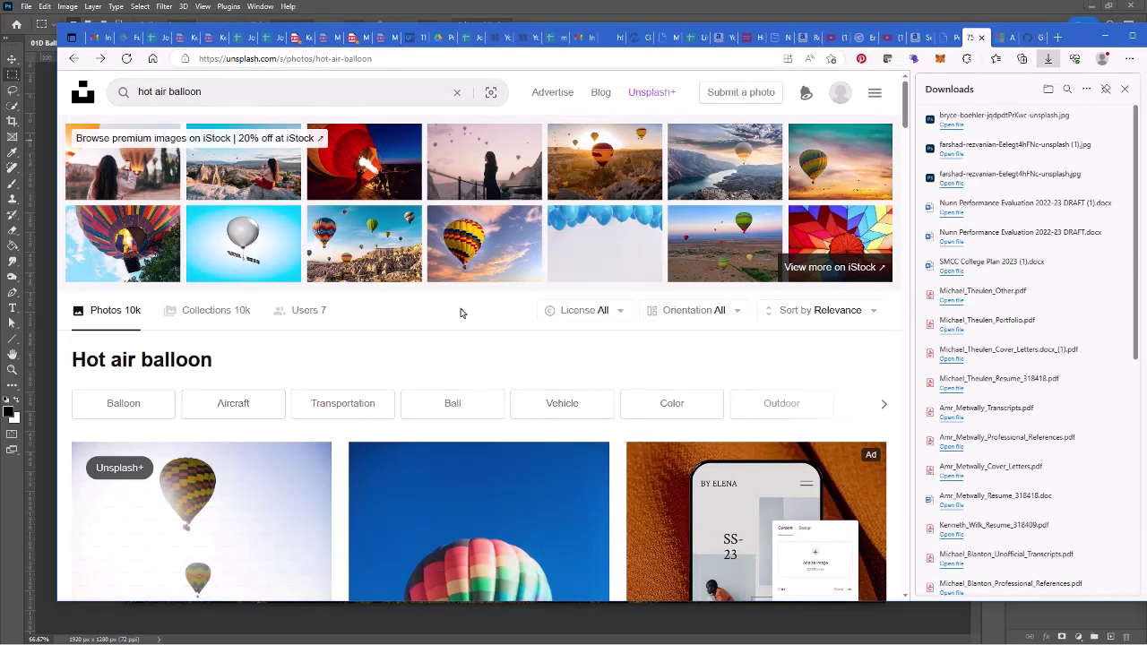
{"action": "scroll", "coordinate": [476, 330], "scroll_direction": "down", "scroll_amount": 6}
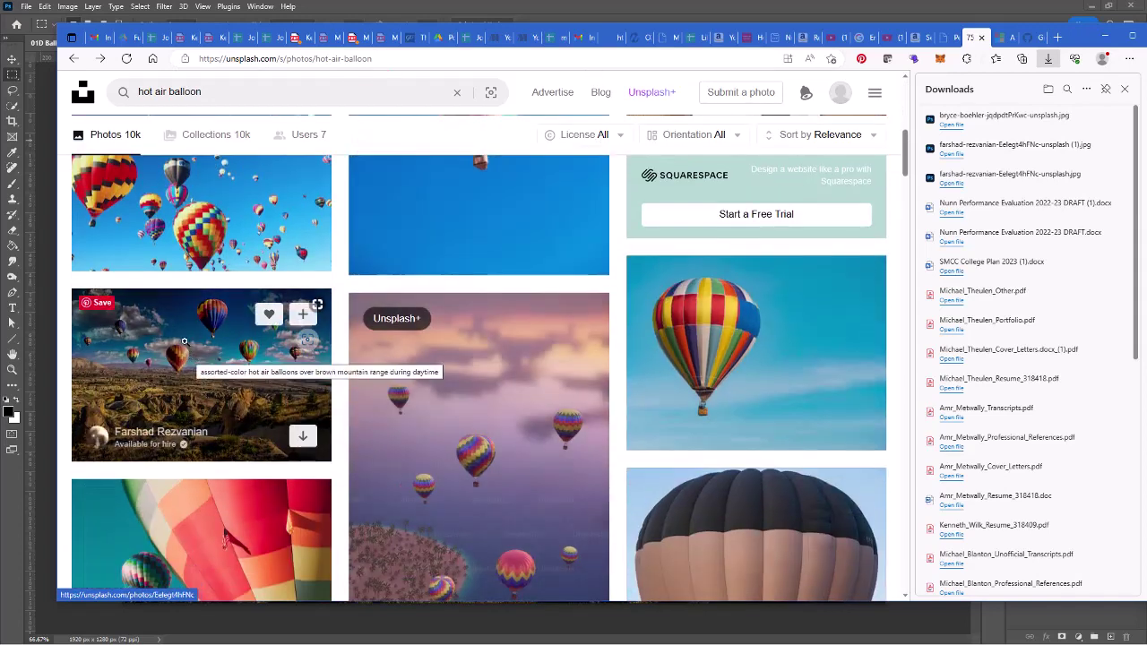
{"action": "left_click", "coordinate": [189, 344]}
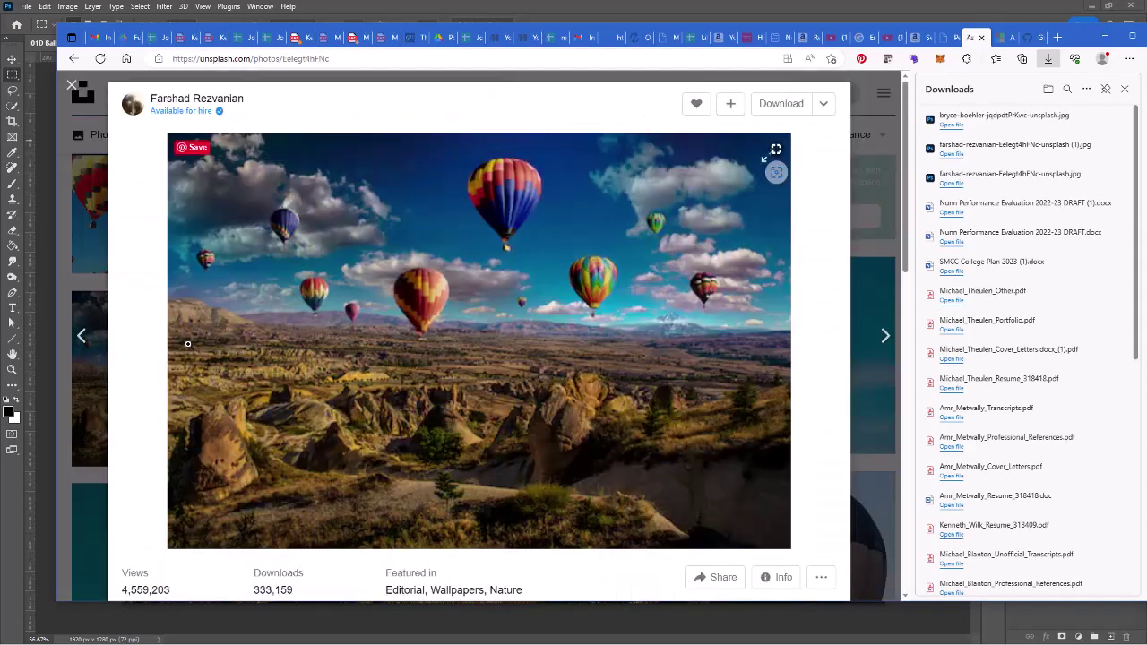
{"action": "left_click", "coordinate": [824, 105]}
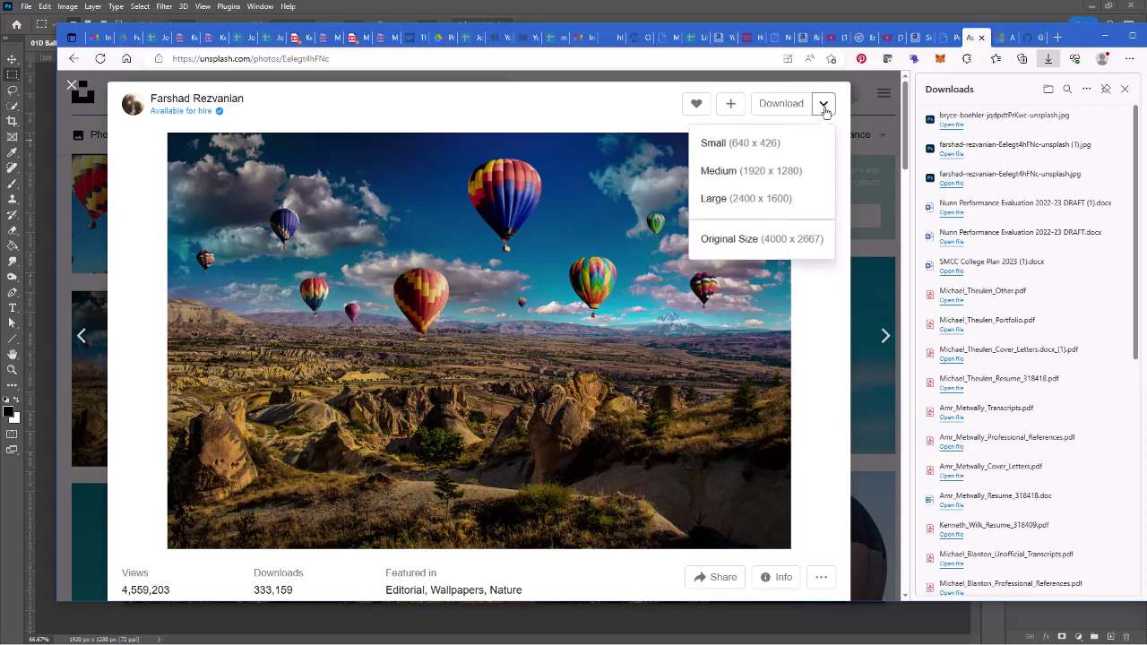
{"action": "left_click", "coordinate": [722, 172]}
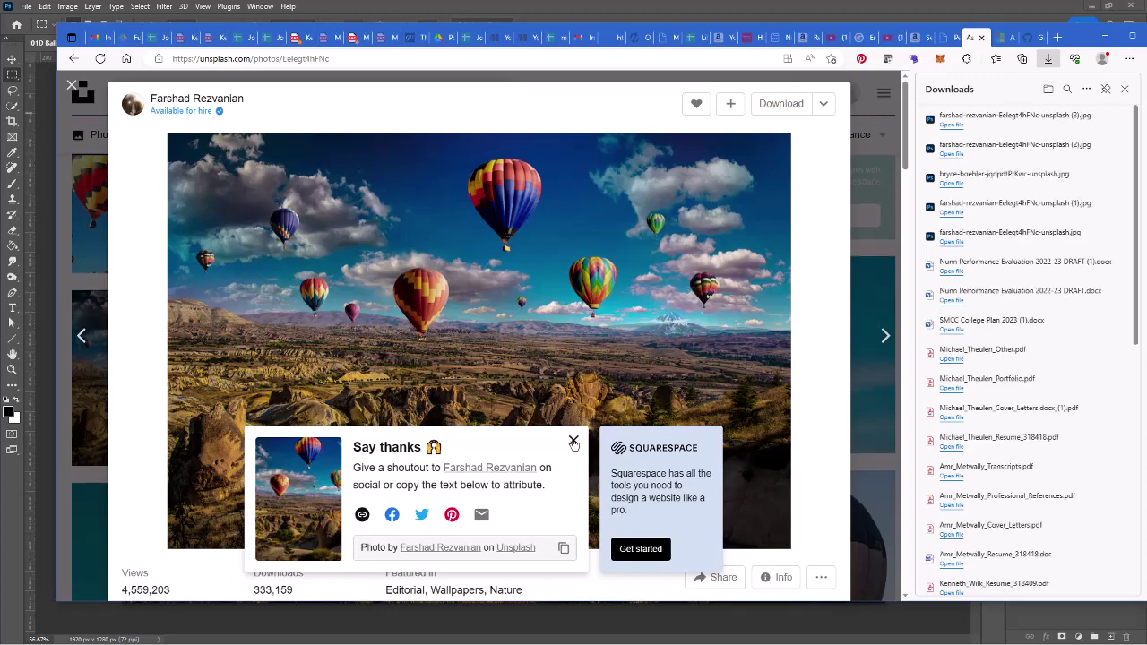
{"action": "left_click", "coordinate": [574, 440]}
{"action": "left_click", "coordinate": [72, 87]}
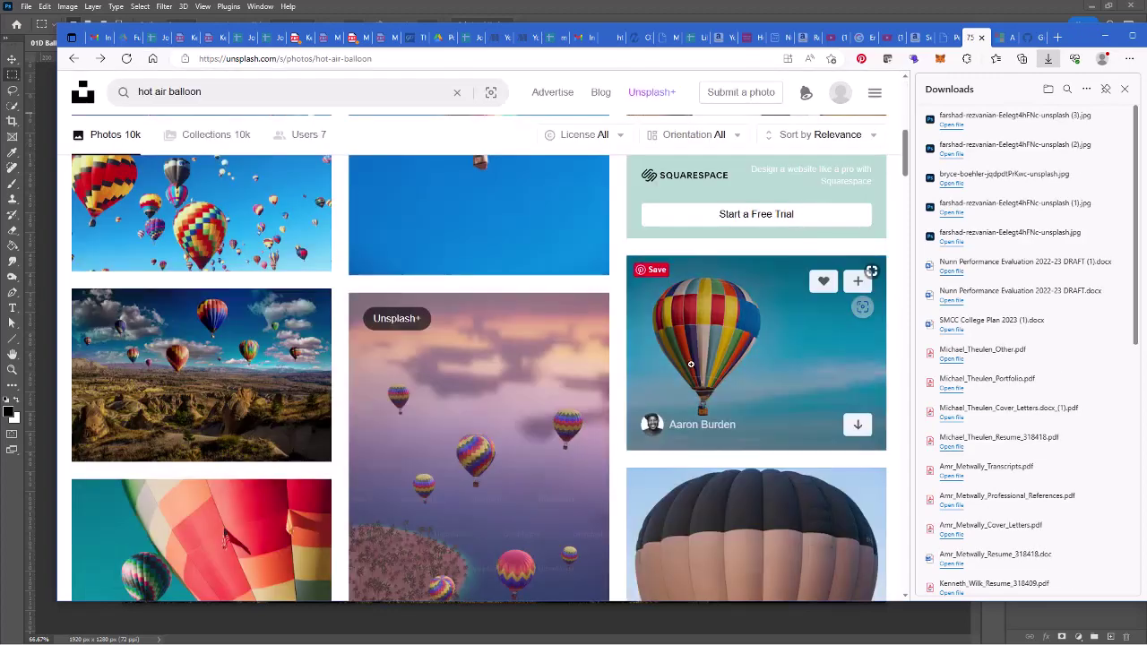
- Download the Small version of the tall multicoloured balloon photo from Unsplash
{"action": "scroll", "coordinate": [309, 472], "scroll_direction": "down", "scroll_amount": 15}
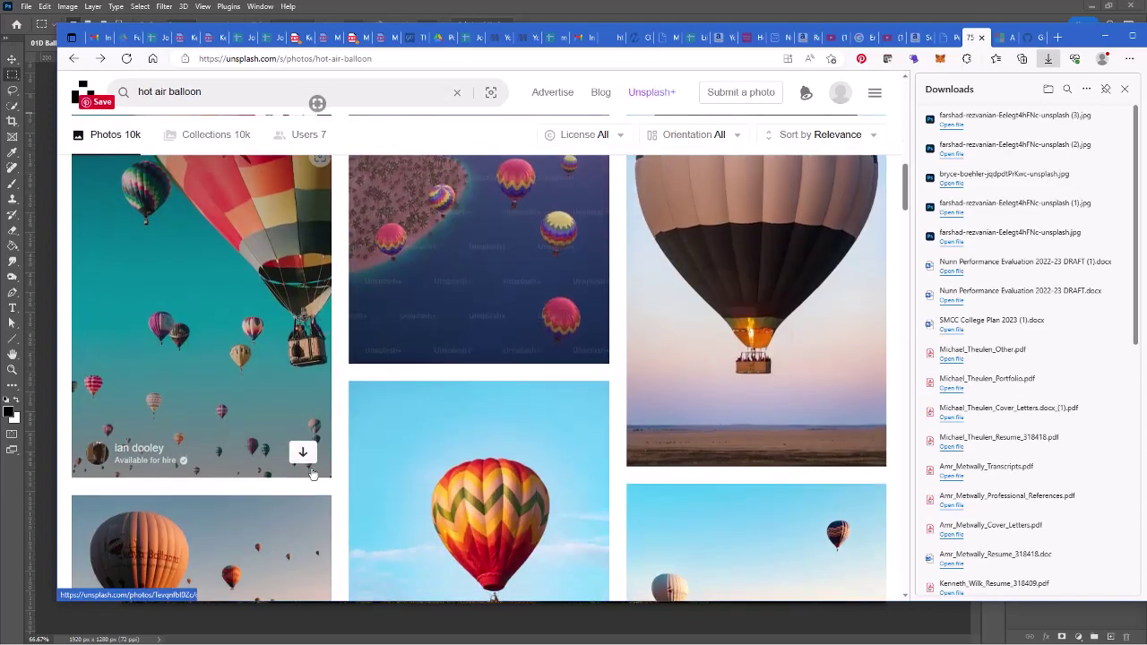
{"action": "scroll", "coordinate": [314, 474], "scroll_direction": "down", "scroll_amount": 7}
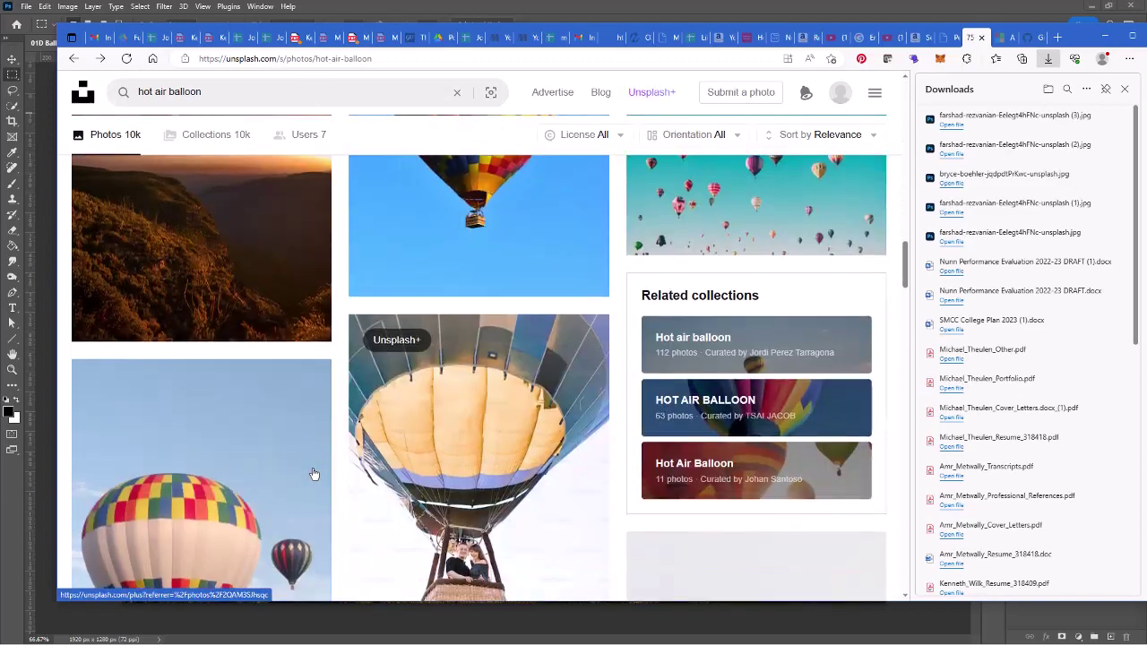
{"action": "scroll", "coordinate": [213, 433], "scroll_direction": "up", "scroll_amount": 2}
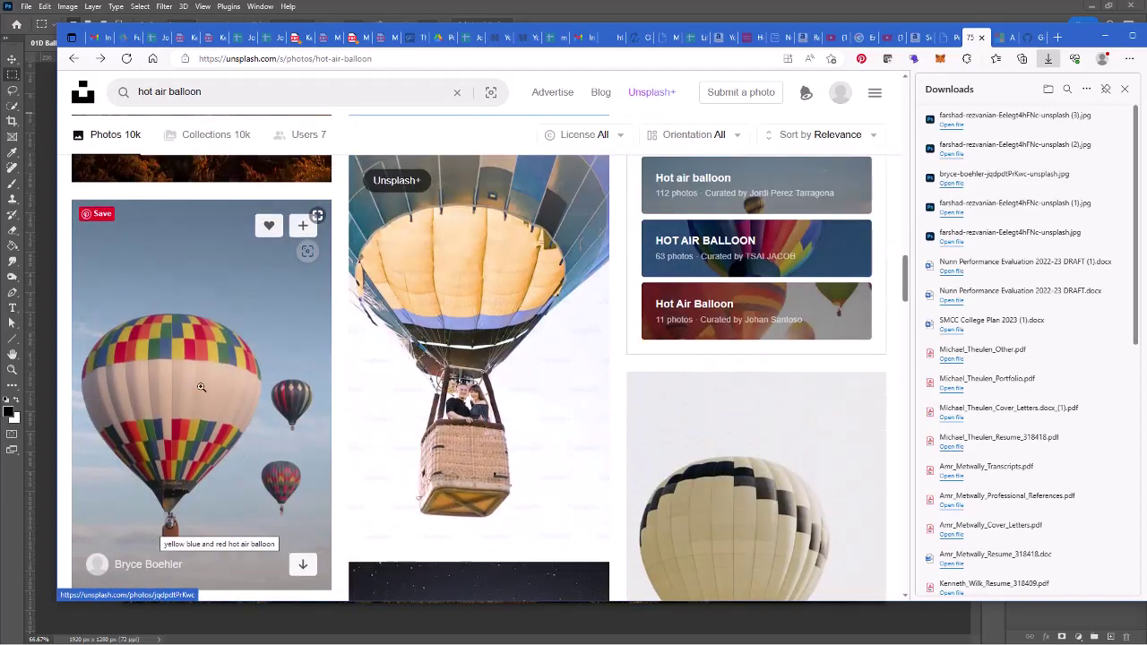
{"action": "left_click", "coordinate": [292, 289]}
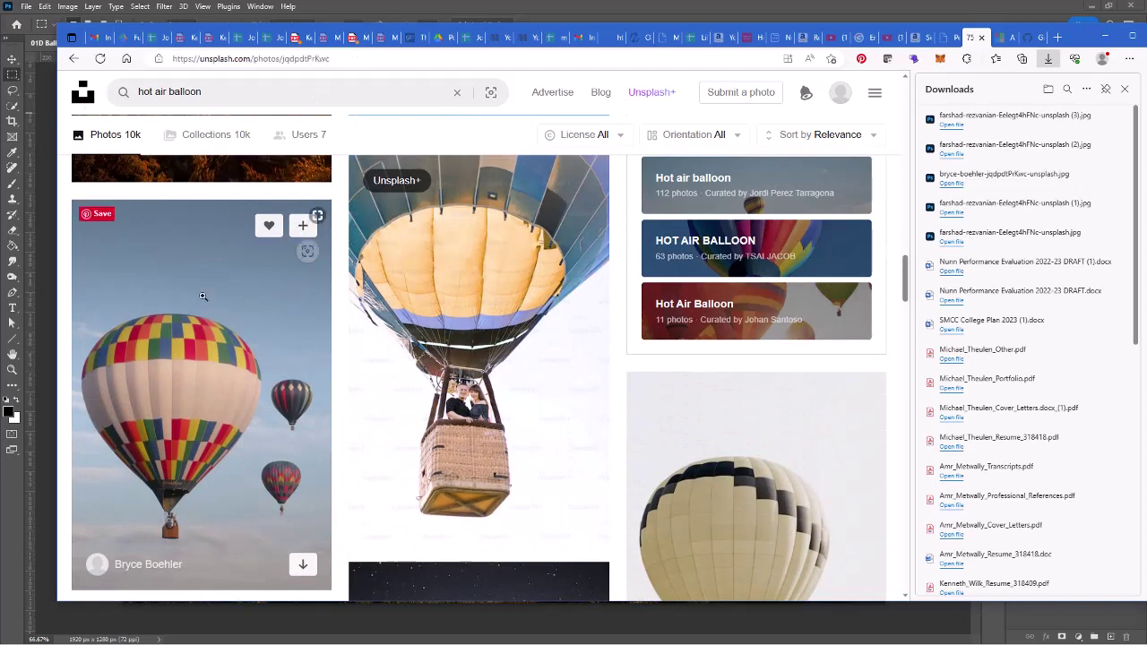
{"action": "left_click", "coordinate": [823, 104]}
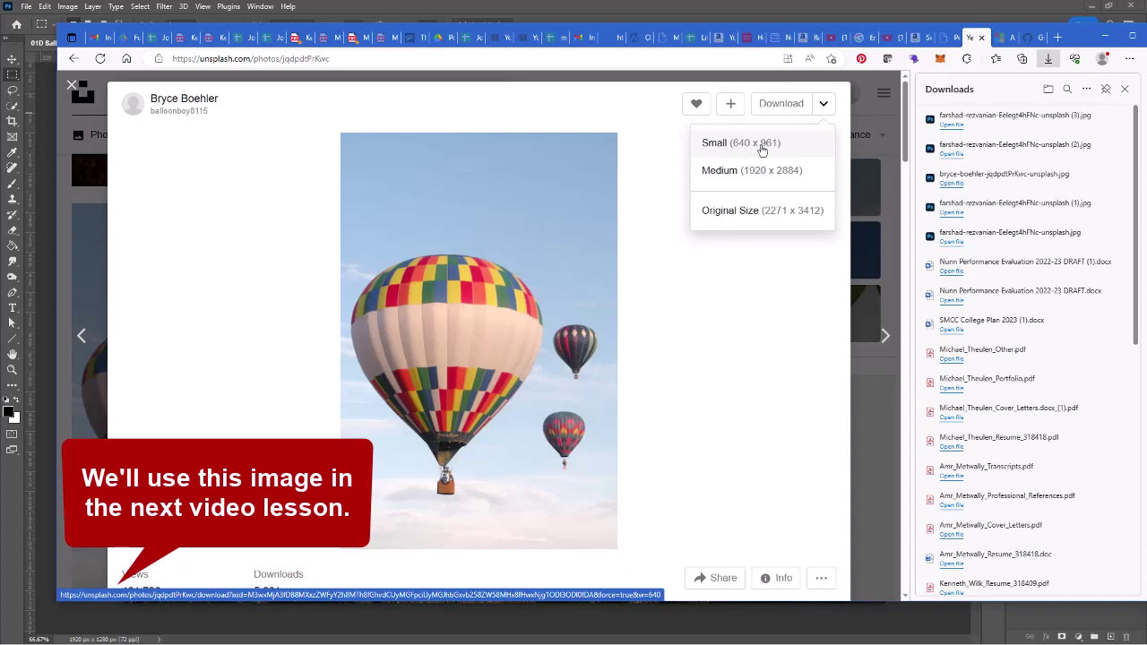
{"action": "left_click", "coordinate": [761, 150]}
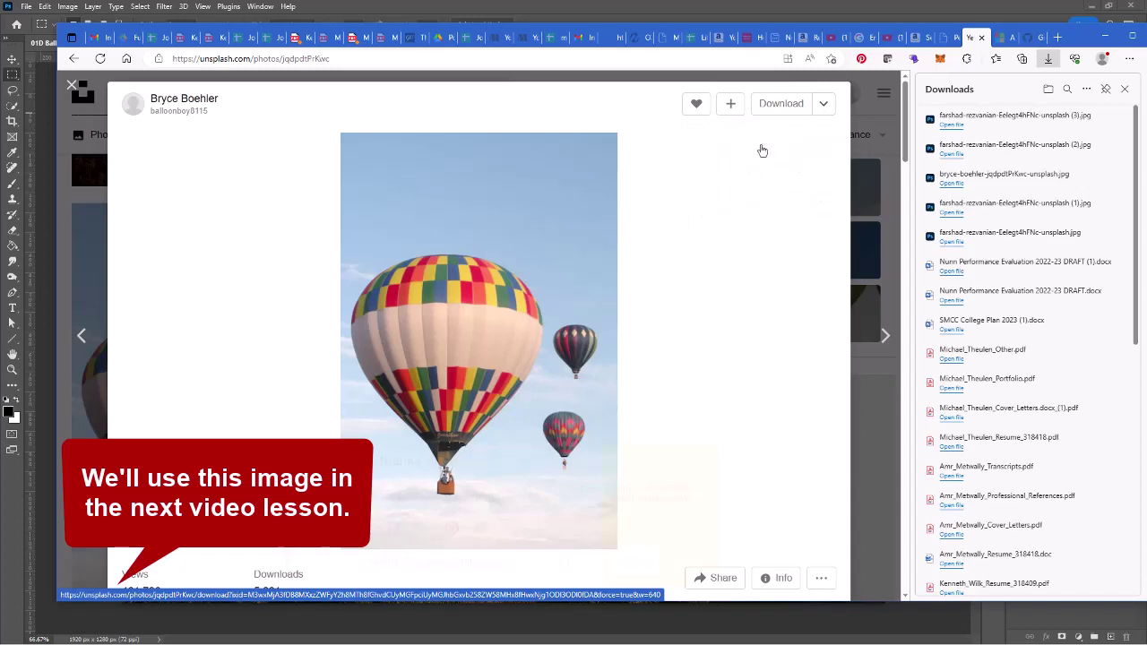
- Select the ready-made photo credit line, then close the attribution popup and photo viewer
{"action": "left_click_drag", "start_coordinate": [529, 551], "coordinate": [363, 446]}
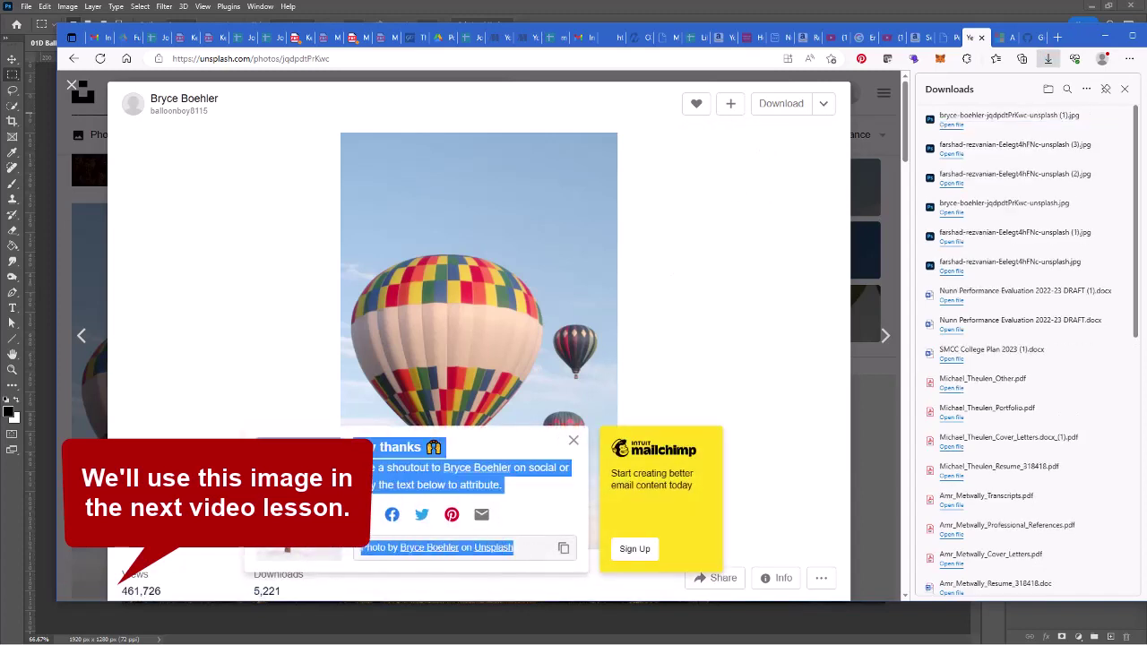
{"action": "left_click", "coordinate": [400, 545]}
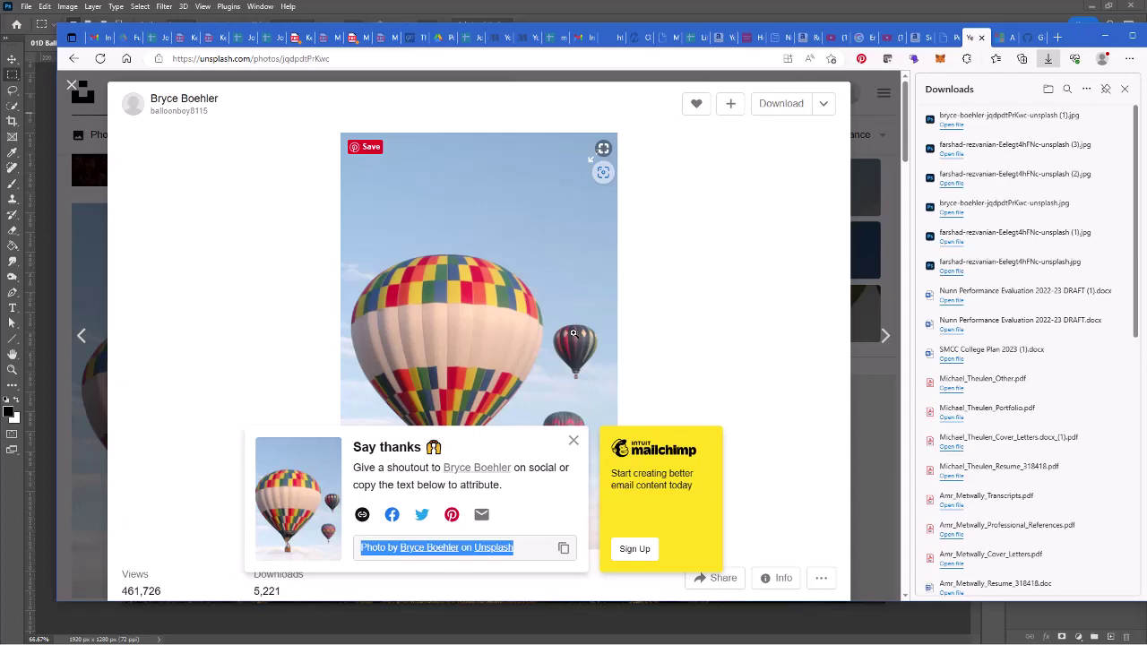
{"action": "left_click", "coordinate": [573, 440]}
{"action": "left_click", "coordinate": [72, 86]}
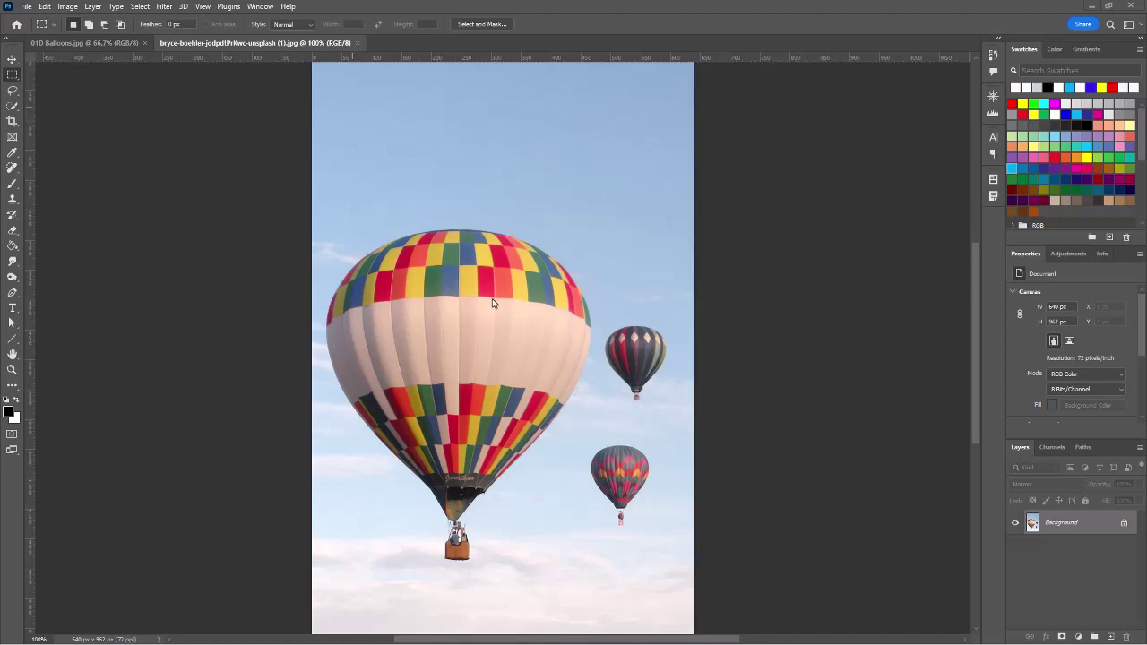
- Switch back to the 01D Balloons.jpg document
{"action": "left_click", "coordinate": [63, 44]}
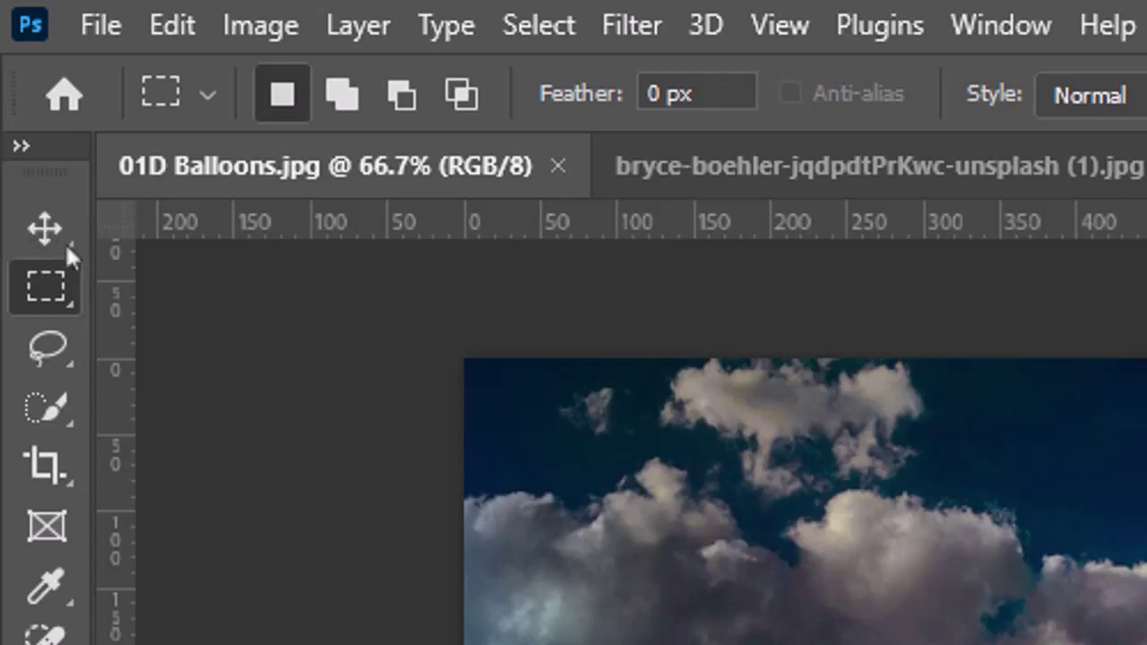
- Try the Move Tool and the Artboard Tool from its flyout, then switch to the Lasso tool
{"action": "left_click", "coordinate": [65, 242]}
{"action": "right_click", "coordinate": [68, 243]}
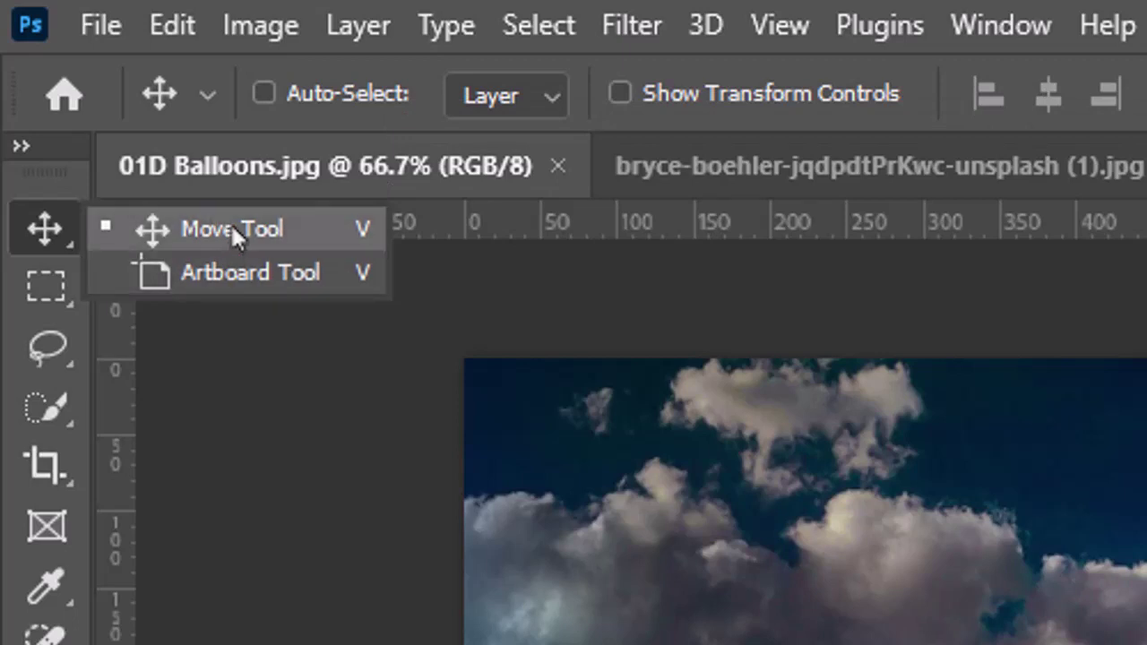
{"action": "left_click", "coordinate": [276, 268]}
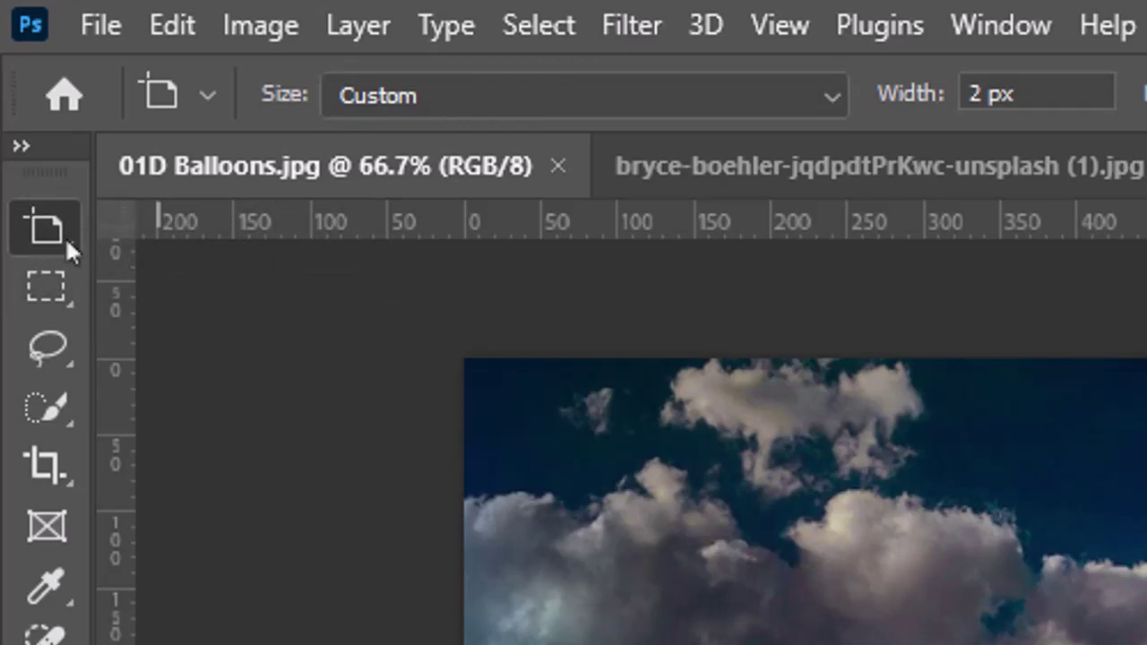
{"action": "left_click", "coordinate": [67, 235]}
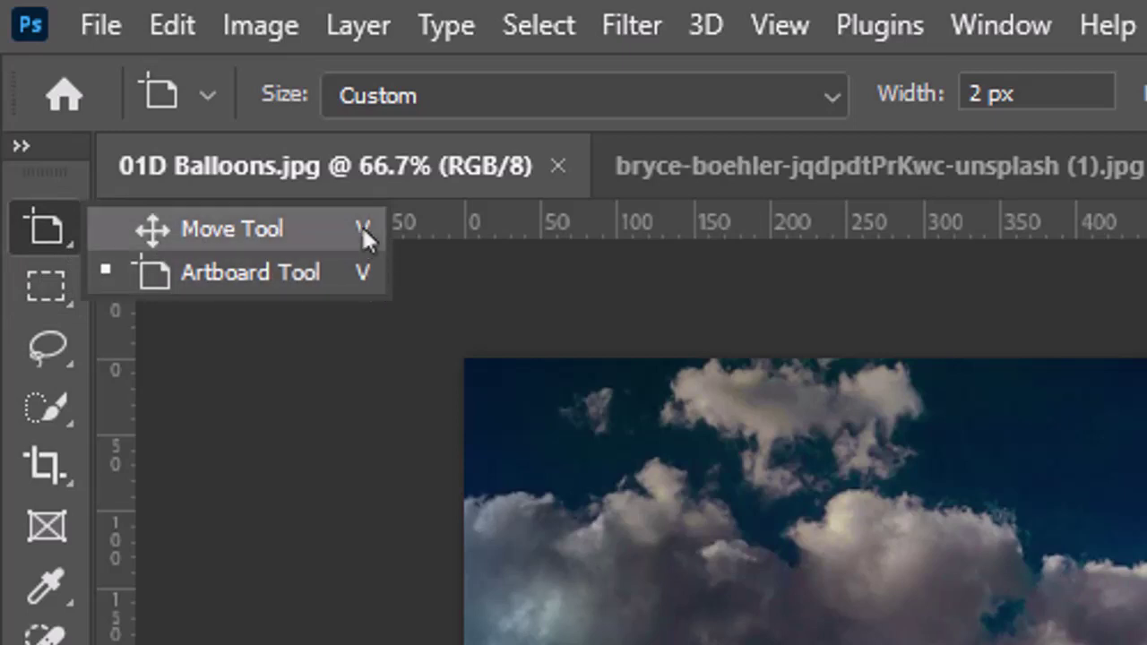
{"action": "left_click", "coordinate": [227, 234]}
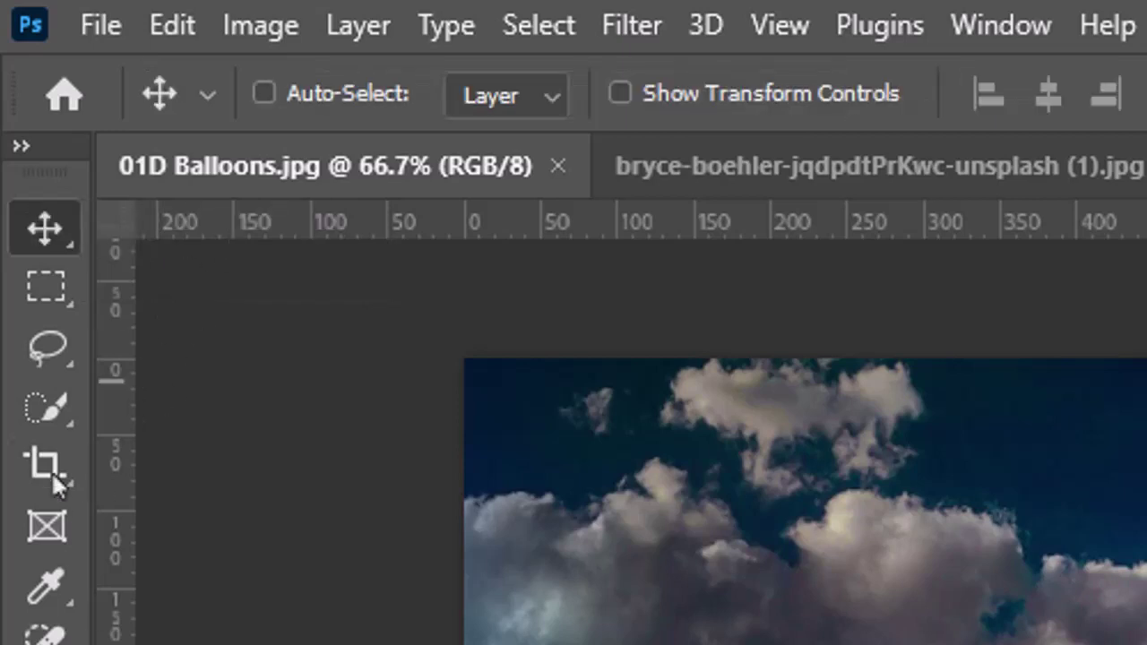
{"action": "left_click", "coordinate": [51, 351]}
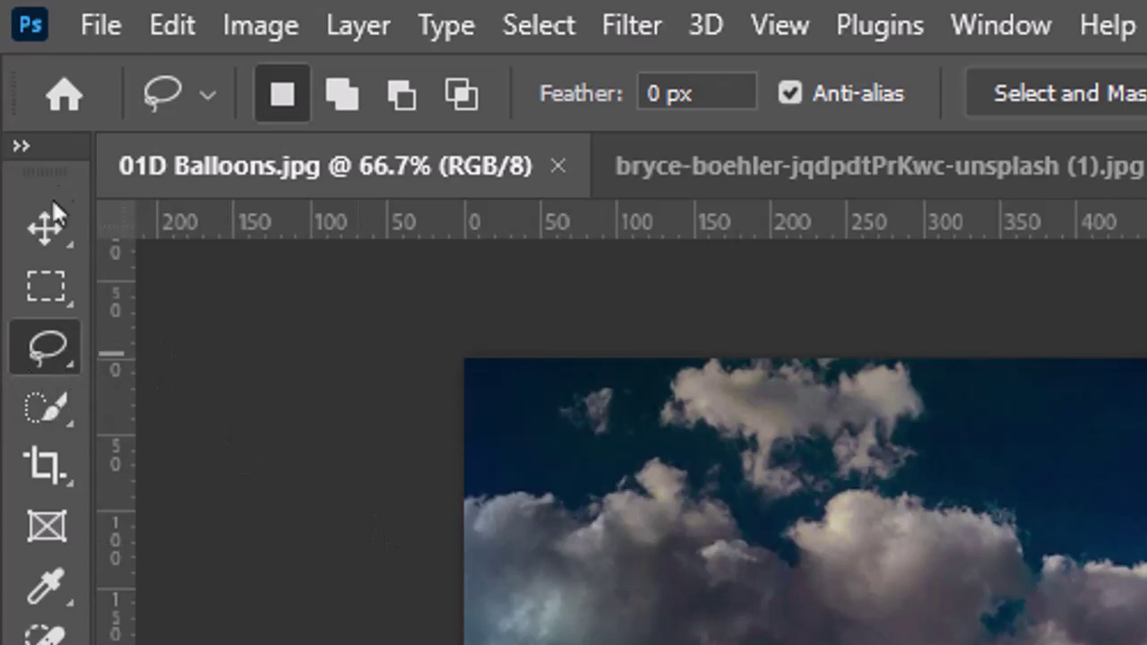
- Cycle from the Move Tool to the Artboard Tool and back using V and Shift+V
{"action": "key", "text": "v"}
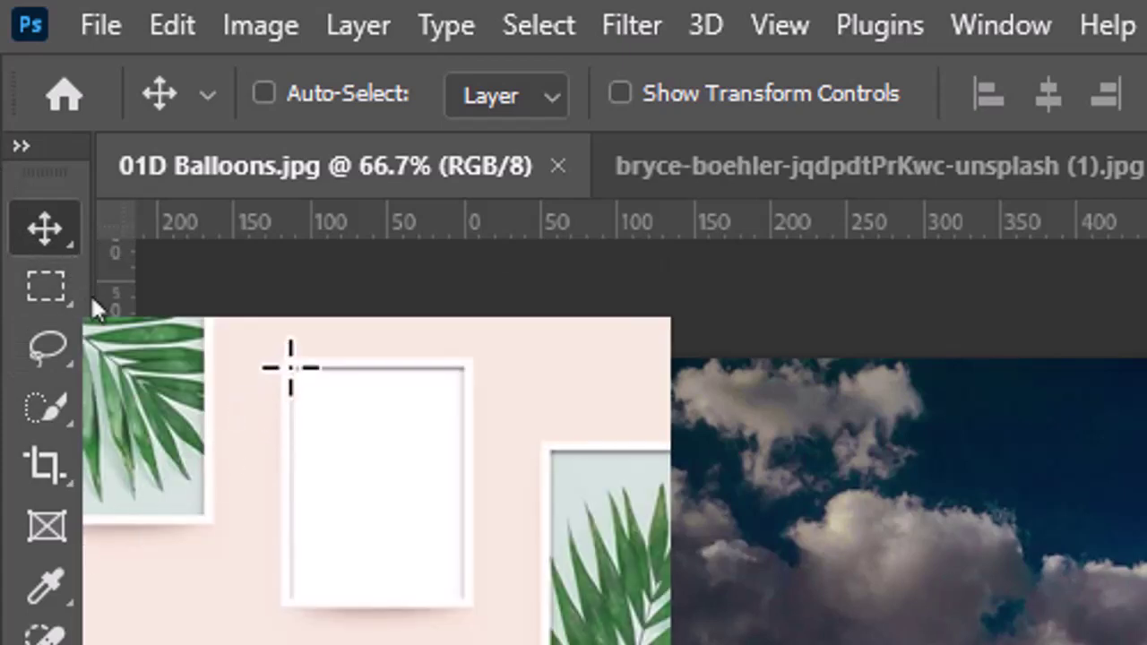
{"action": "key", "text": "shift+v"}
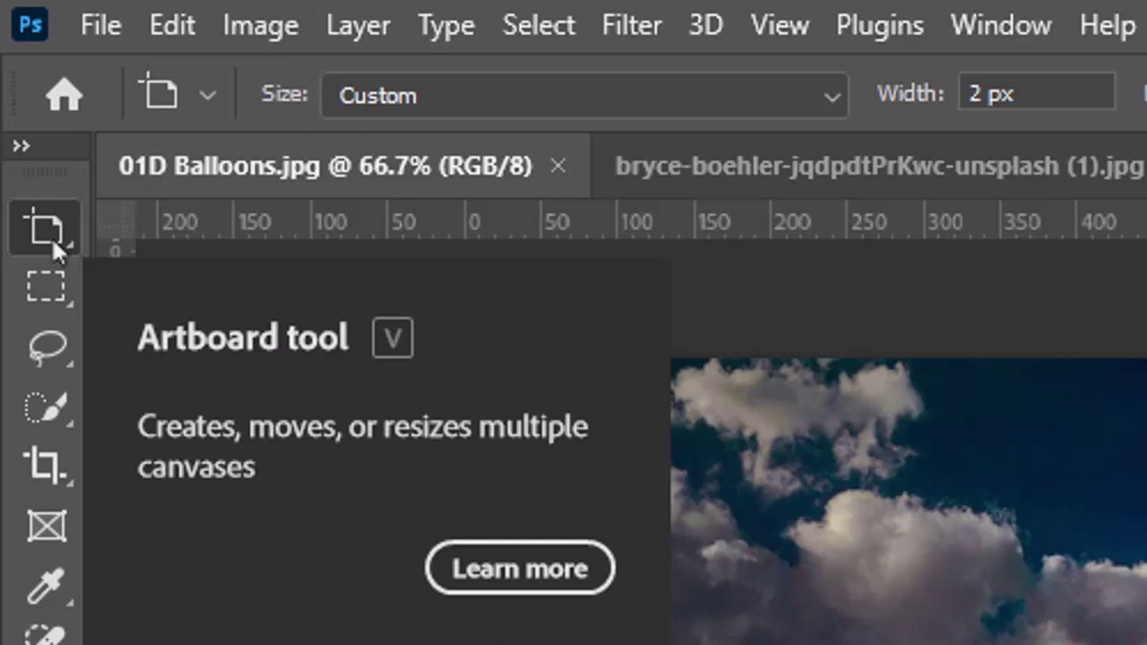
{"action": "key", "text": "shift+v"}
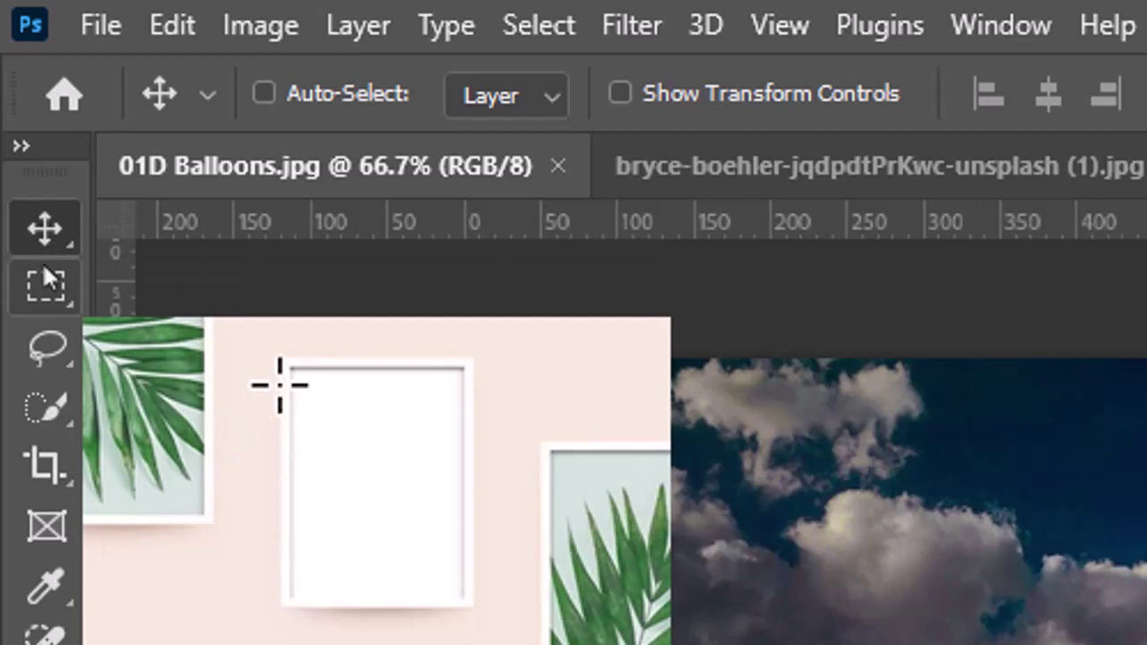
- Draw a rectangular selection around the blank white picture frame, deselecting and redrawing it
{"action": "left_click_drag", "start_coordinate": [289, 368], "coordinate": [464, 596]}
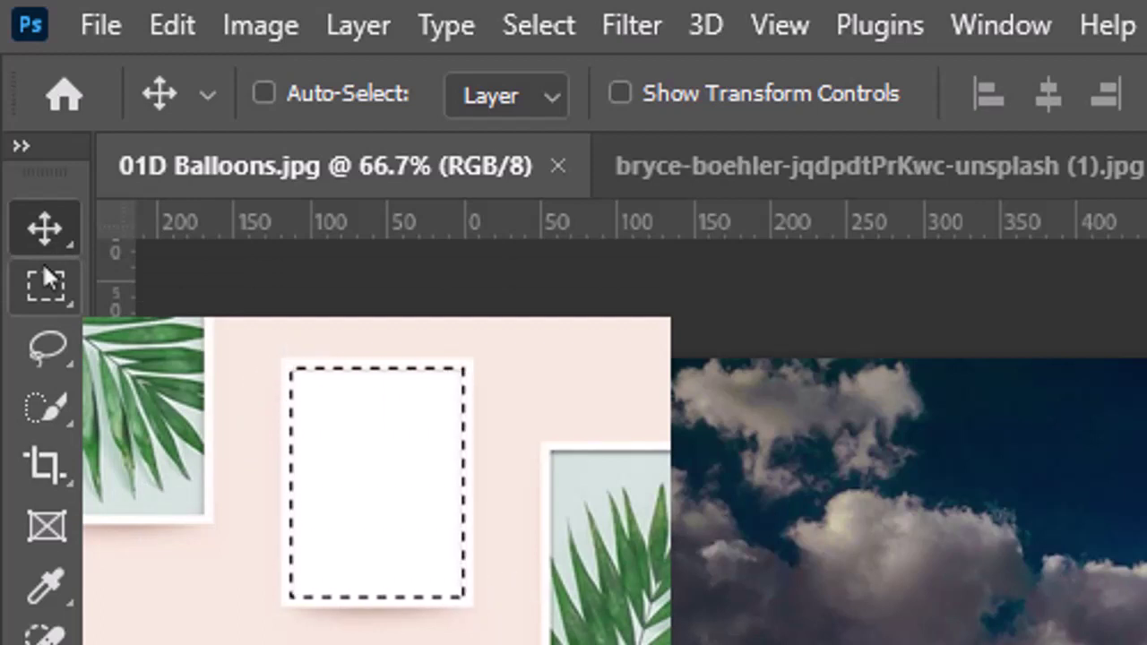
{"action": "key", "text": "ctrl+d"}
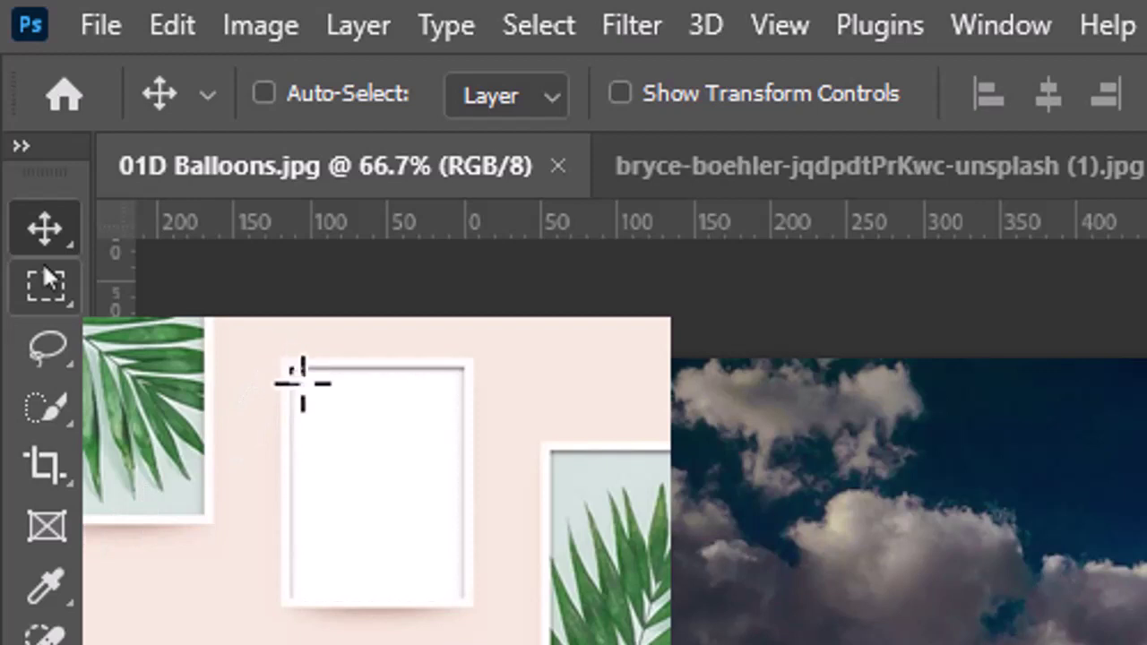
{"action": "left_click_drag", "start_coordinate": [303, 383], "coordinate": [463, 607]}
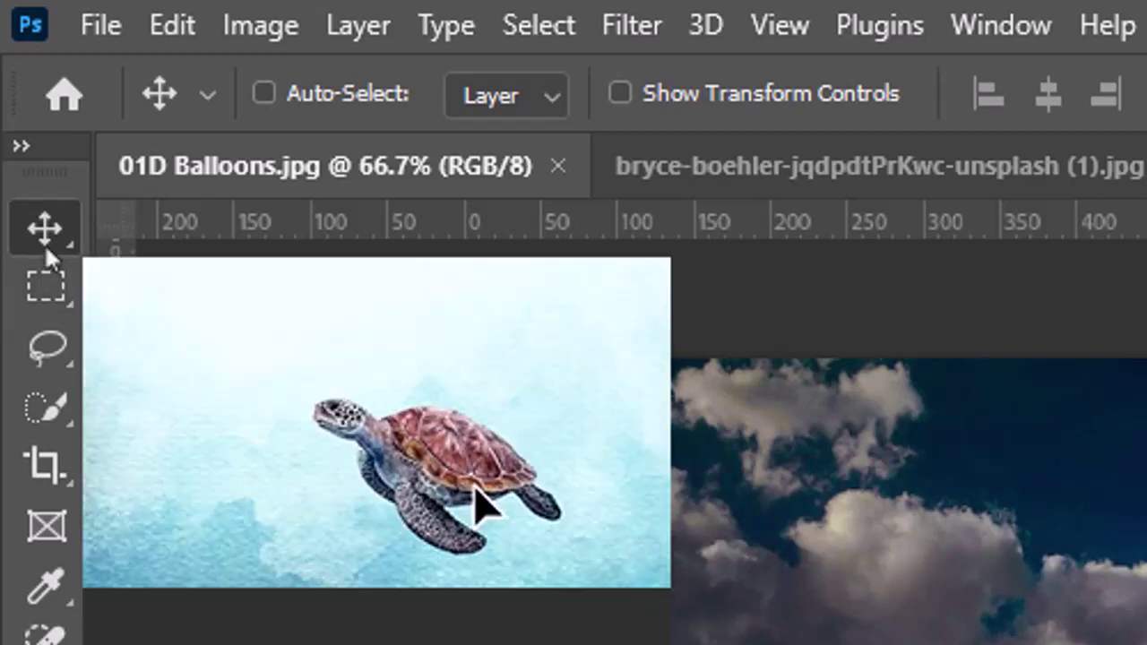
{"action": "left_click_drag", "start_coordinate": [474, 505], "coordinate": [292, 394]}
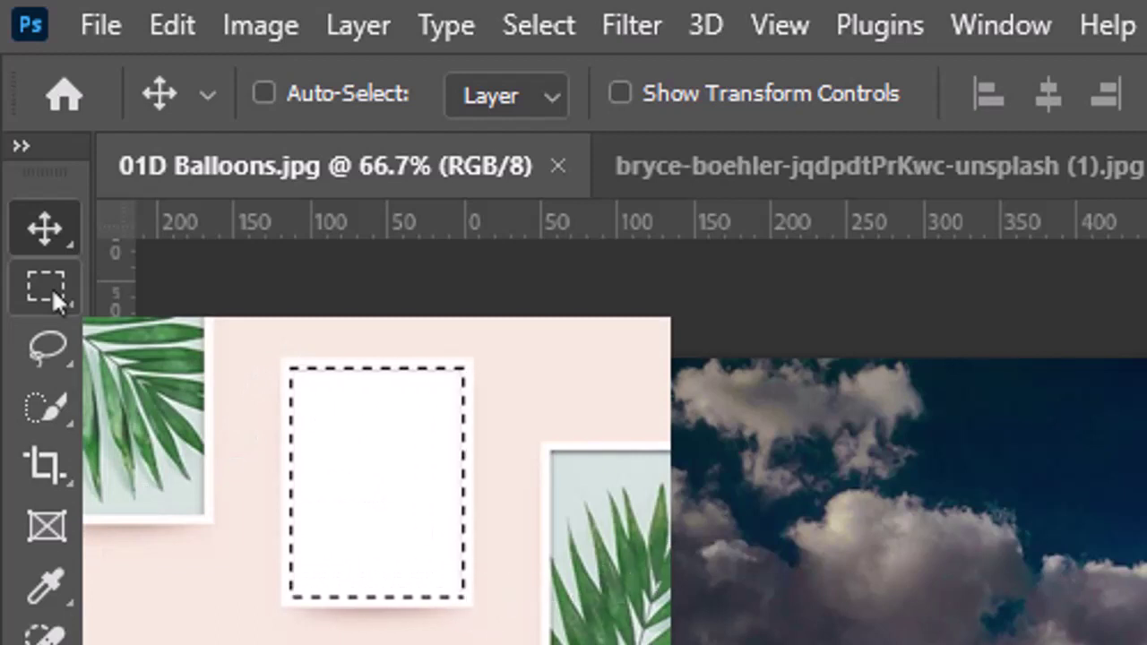
- Select a 1524 x 971 px area of the balloon photo with the Rectangular Marquee Tool
{"action": "left_click", "coordinate": [71, 298]}
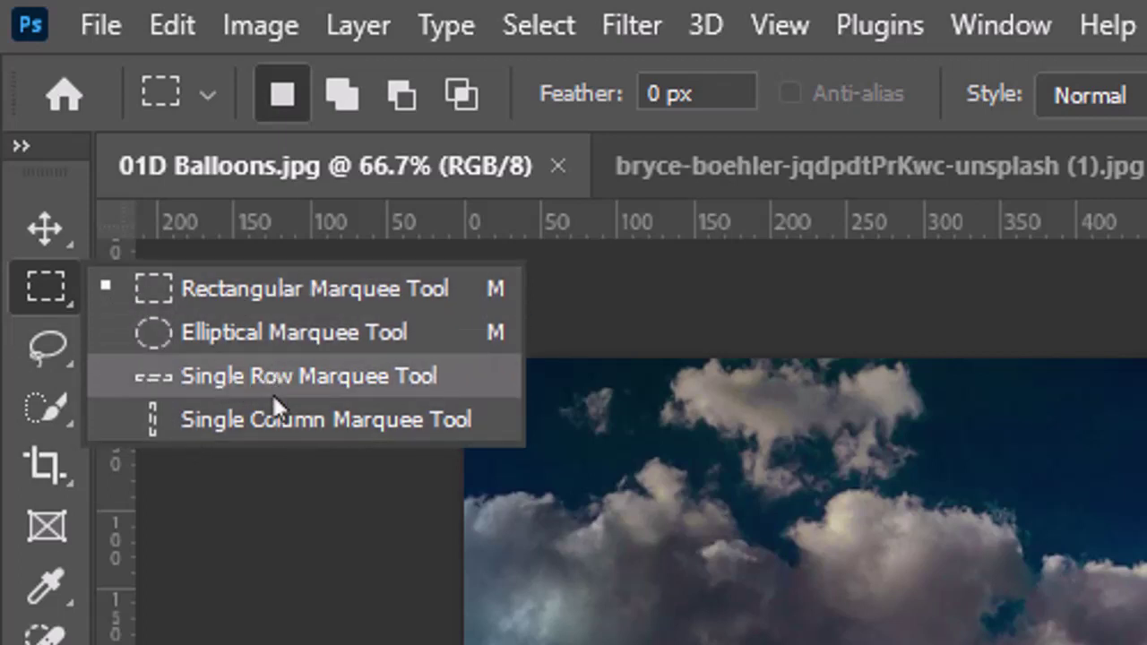
{"action": "left_click", "coordinate": [226, 289]}
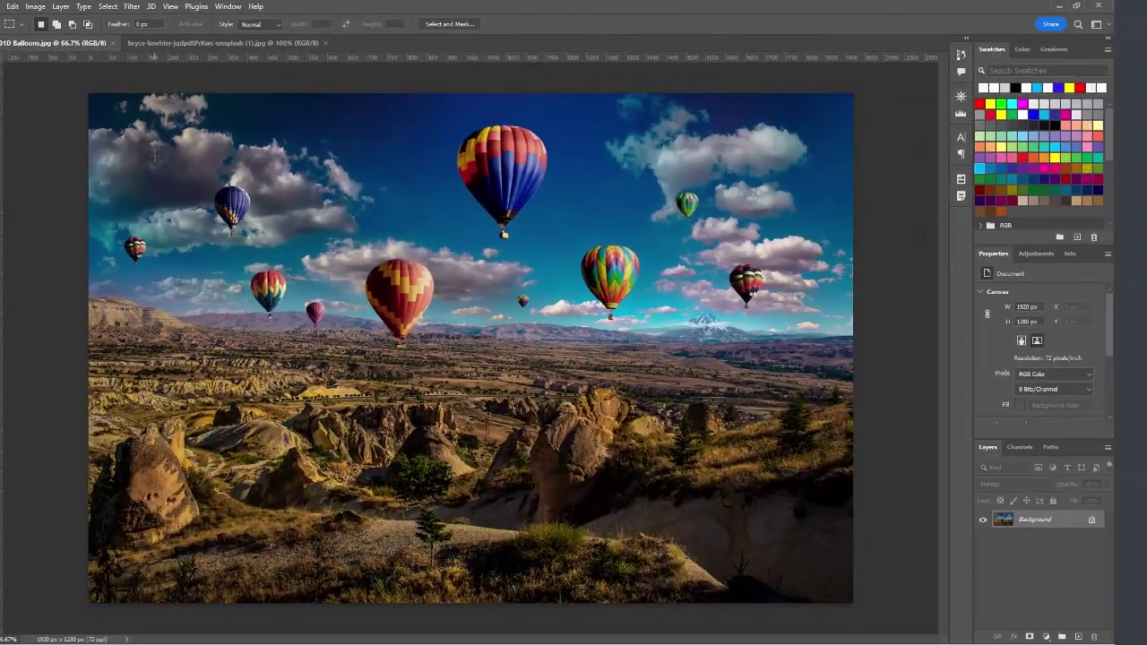
{"action": "left_click_drag", "start_coordinate": [143, 132], "coordinate": [710, 518]}
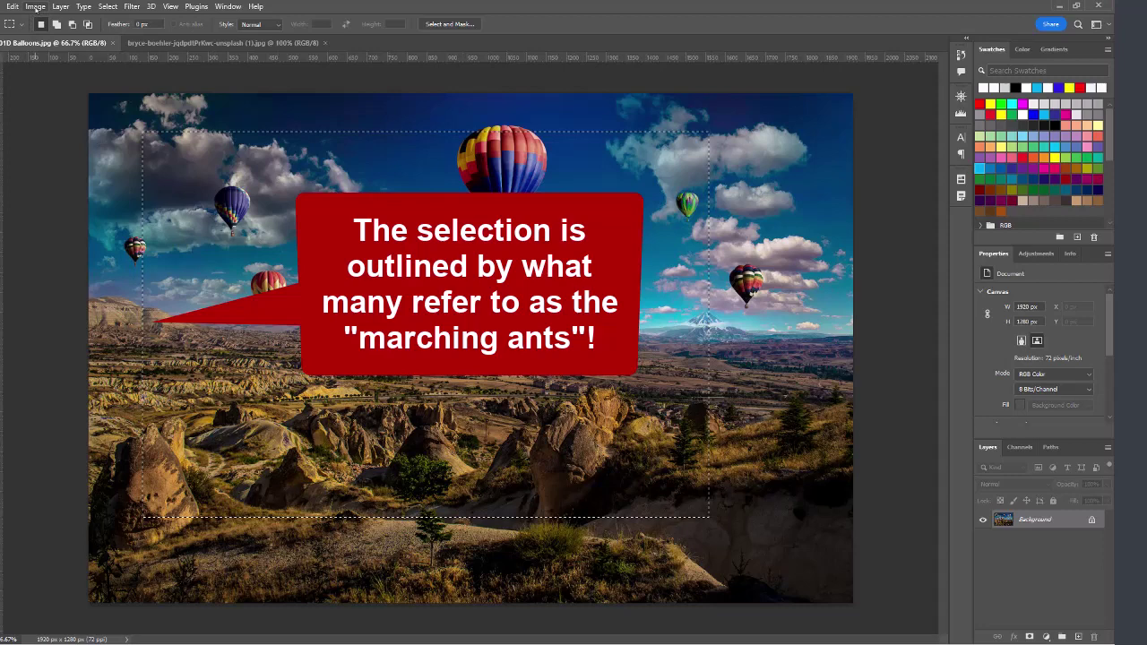
{"action": "left_click", "coordinate": [36, 7]}
{"action": "mouse_move", "coordinate": [62, 42]}
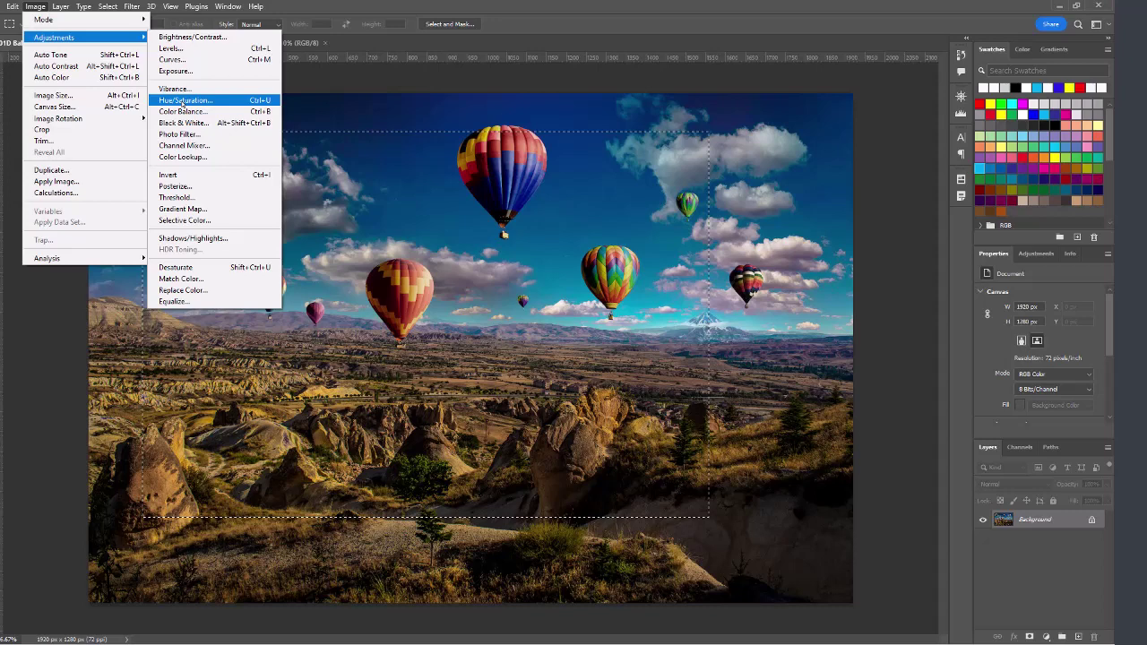
{"action": "left_click", "coordinate": [184, 100]}
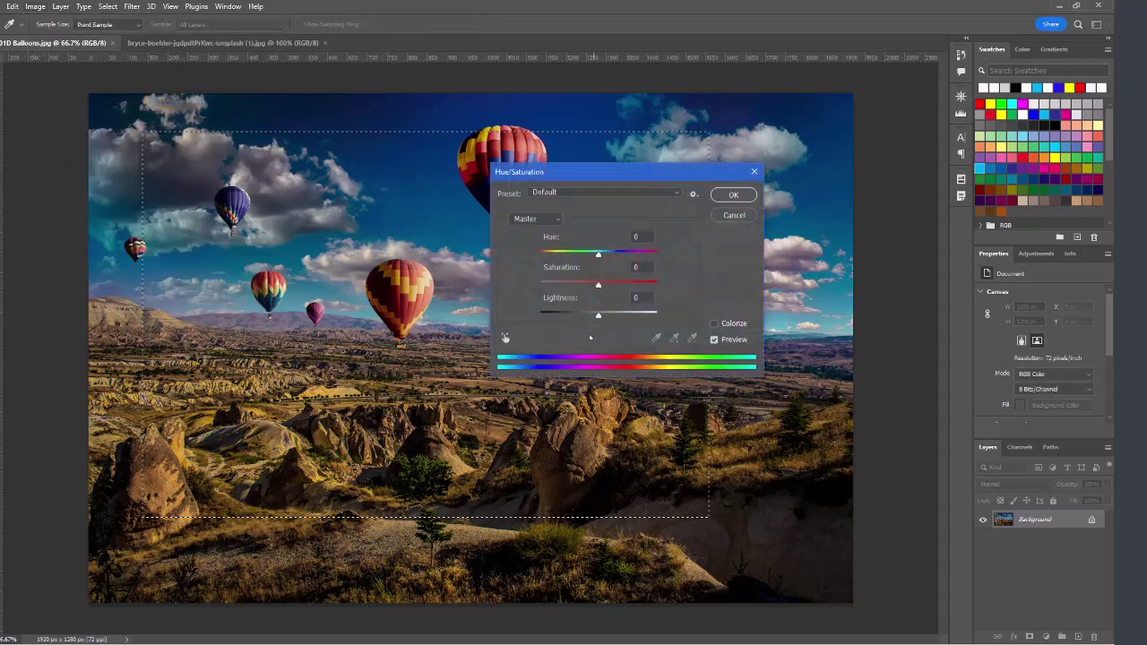
{"action": "left_click", "coordinate": [715, 325]}
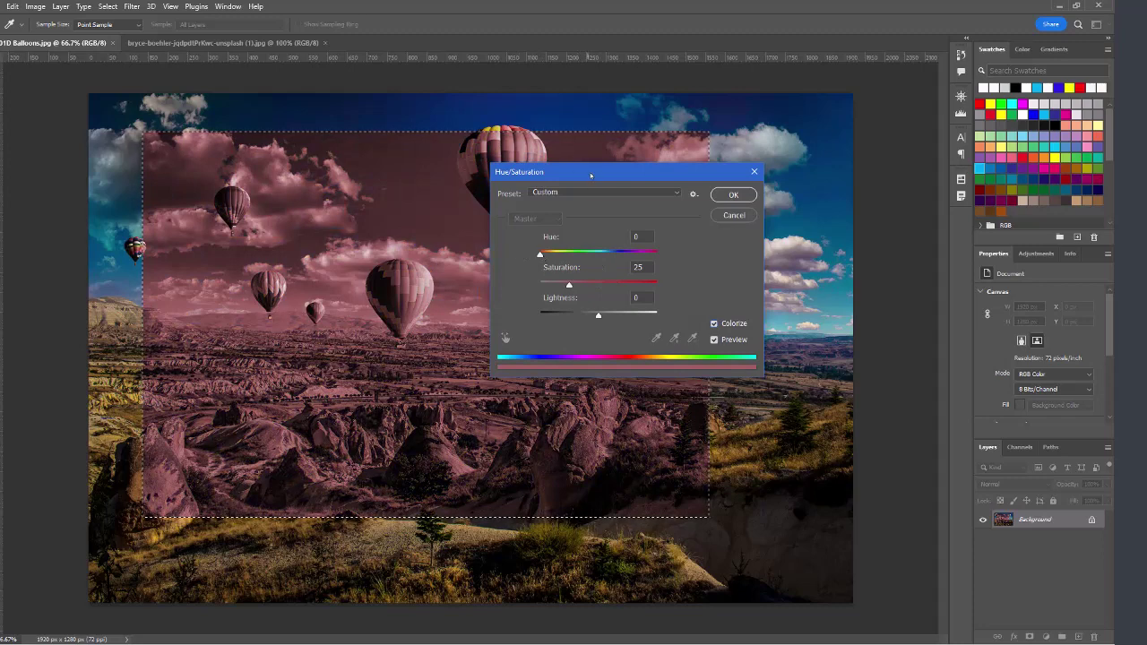
{"action": "left_click_drag", "start_coordinate": [591, 175], "coordinate": [680, 293]}
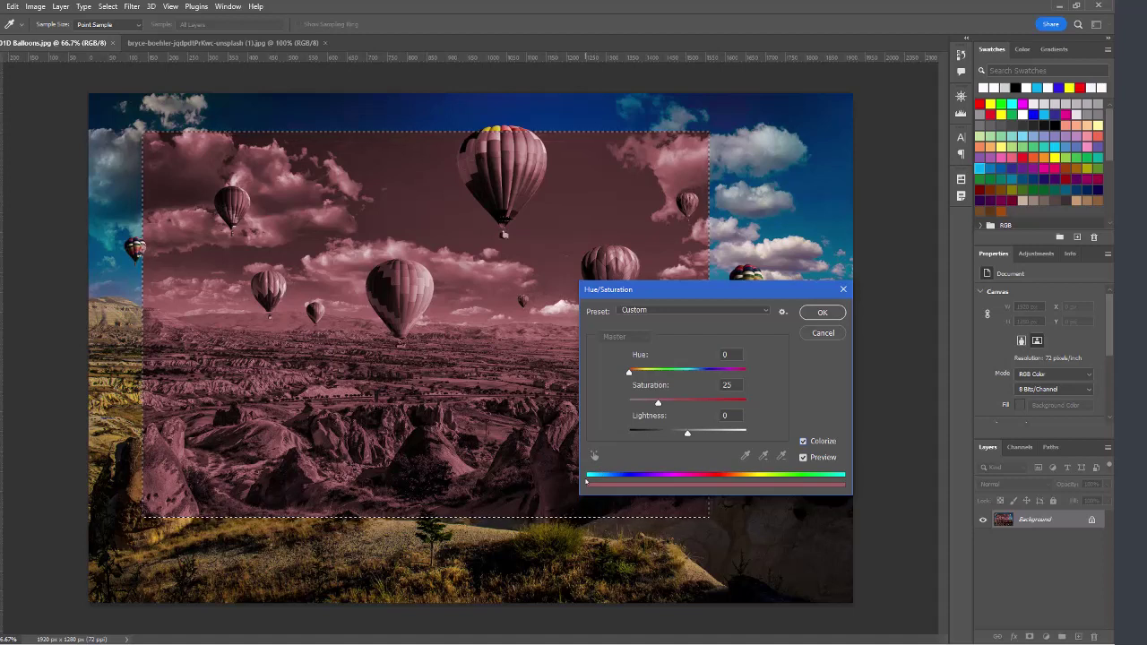
{"action": "left_click", "coordinate": [824, 333]}
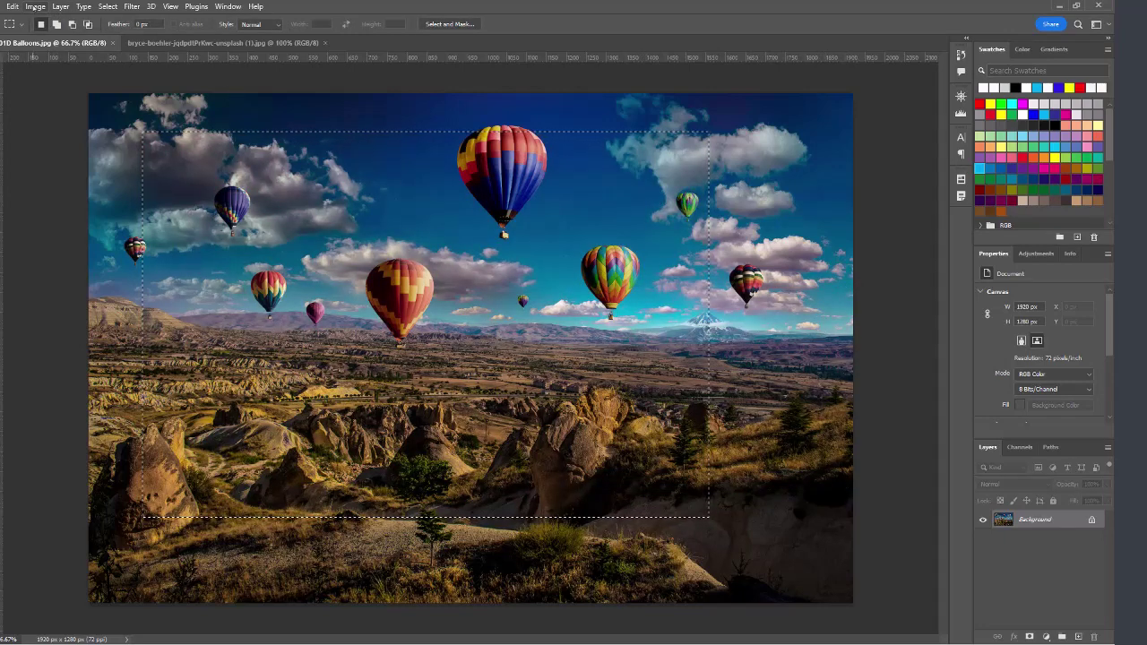
- Crop the photo to the selection, undo the crop, and deselect
{"action": "left_click", "coordinate": [35, 6]}
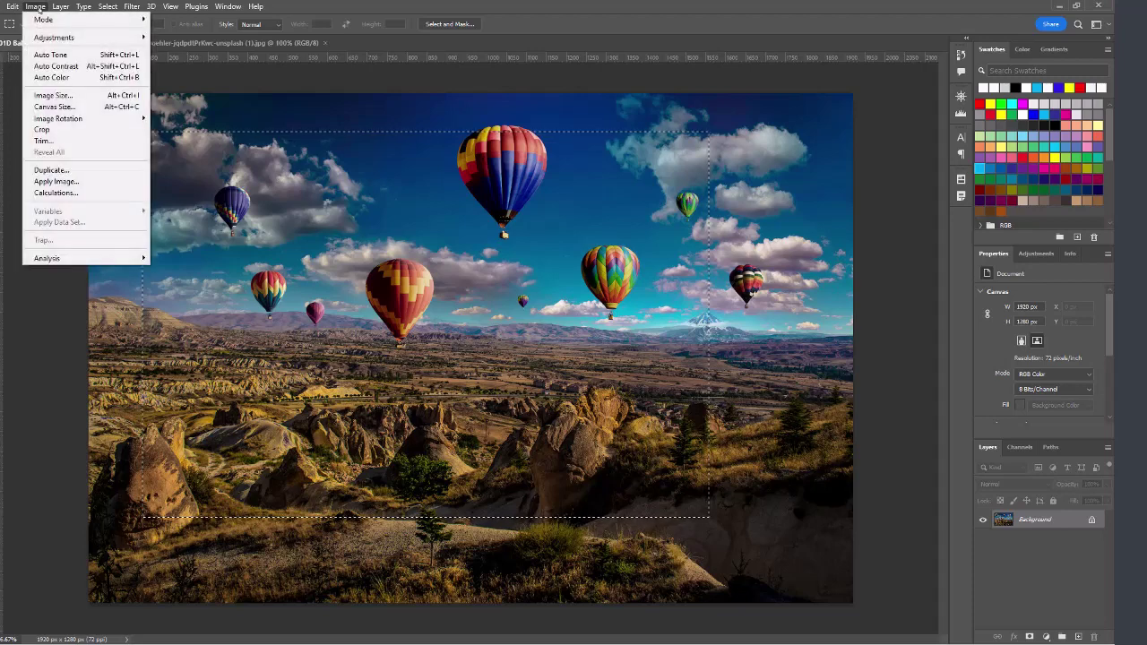
{"action": "left_click", "coordinate": [42, 131]}
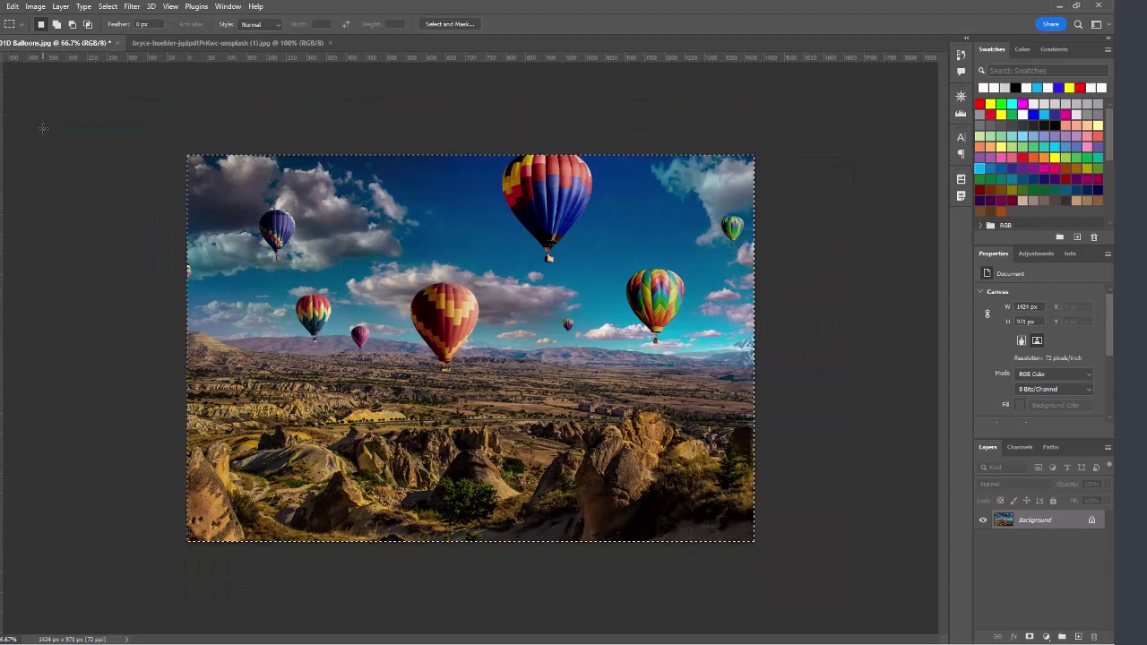
{"action": "left_click", "coordinate": [13, 7]}
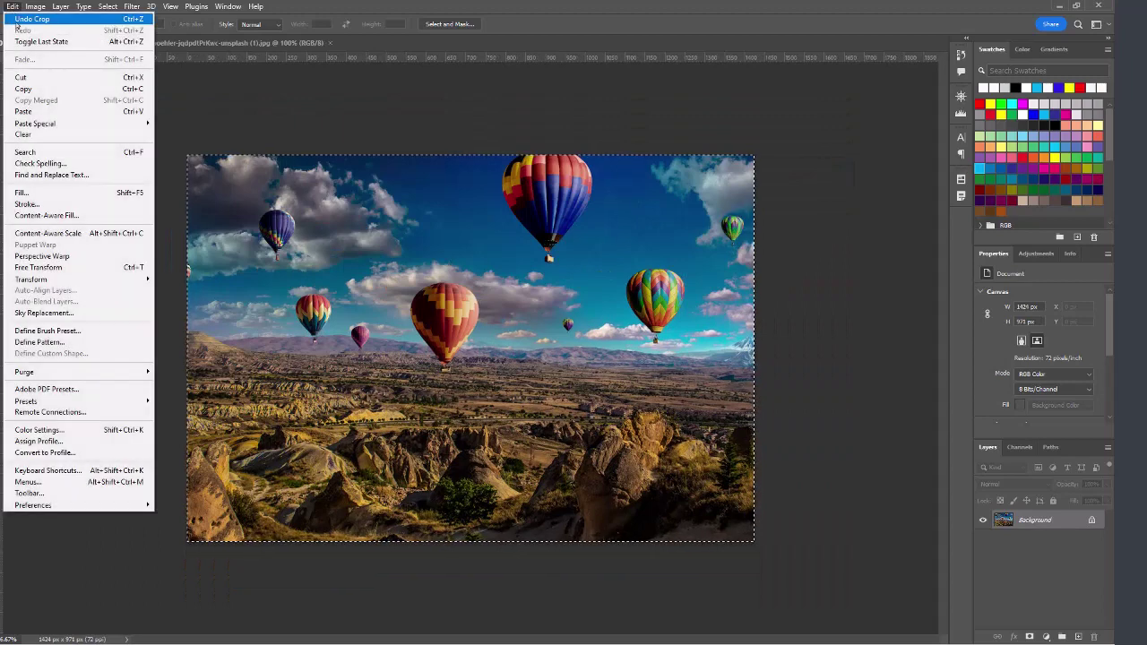
{"action": "left_click", "coordinate": [18, 19]}
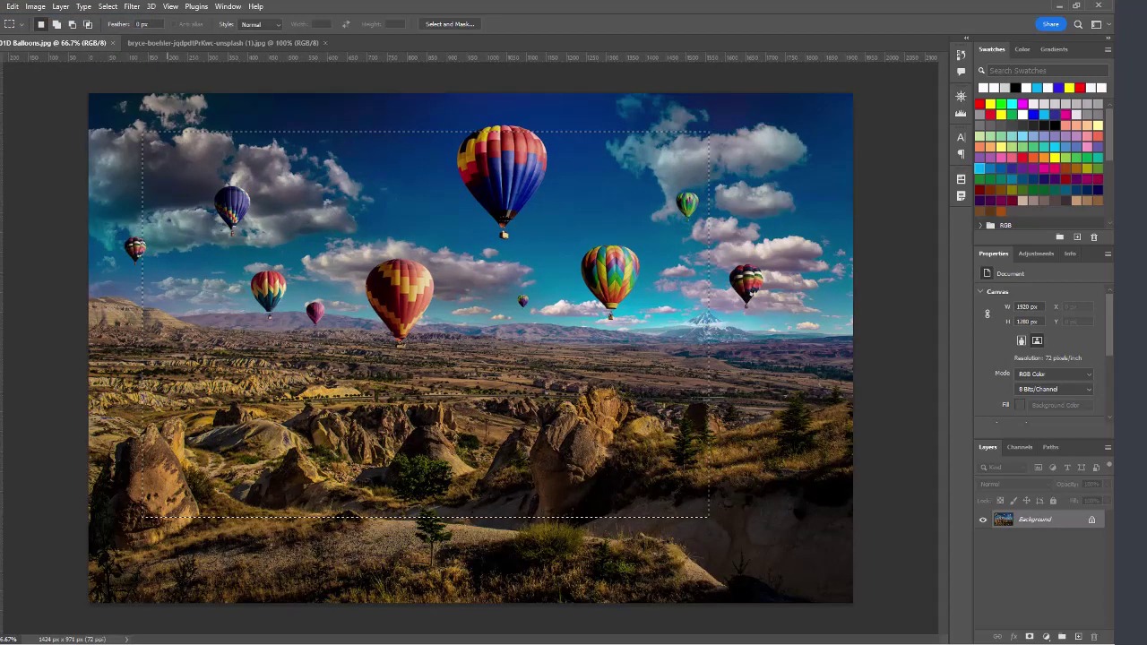
{"action": "left_click", "coordinate": [159, 113]}
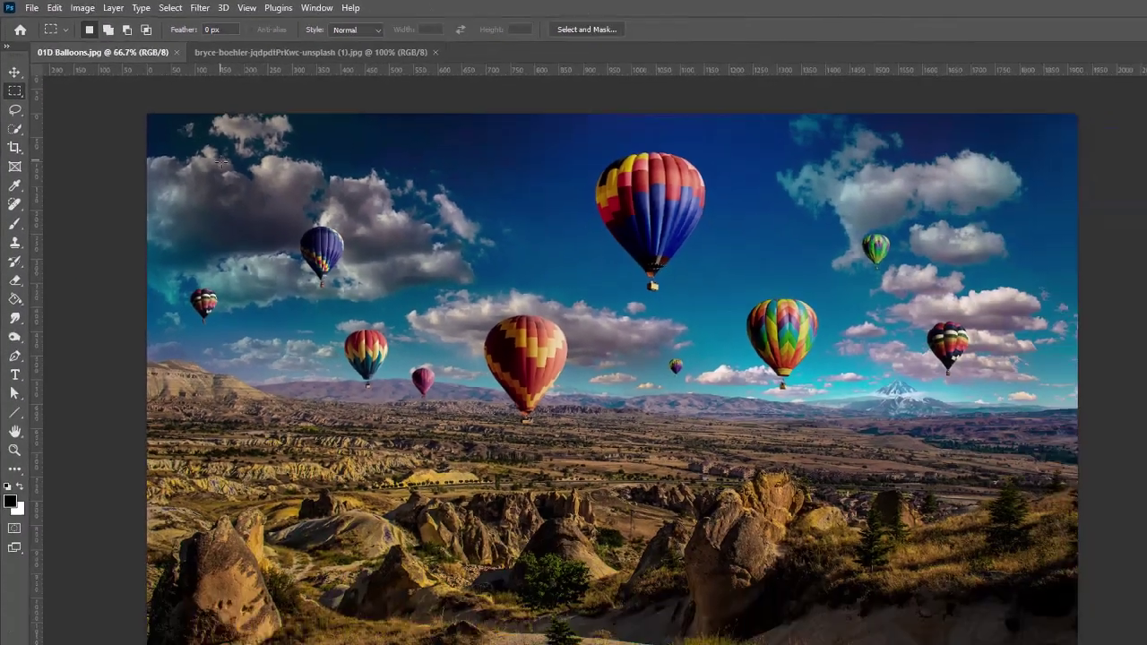
- Draw successive new rectangles on the left and centre, ending with a small one around the left balloons
{"action": "left_click_drag", "start_coordinate": [184, 135], "coordinate": [425, 448]}
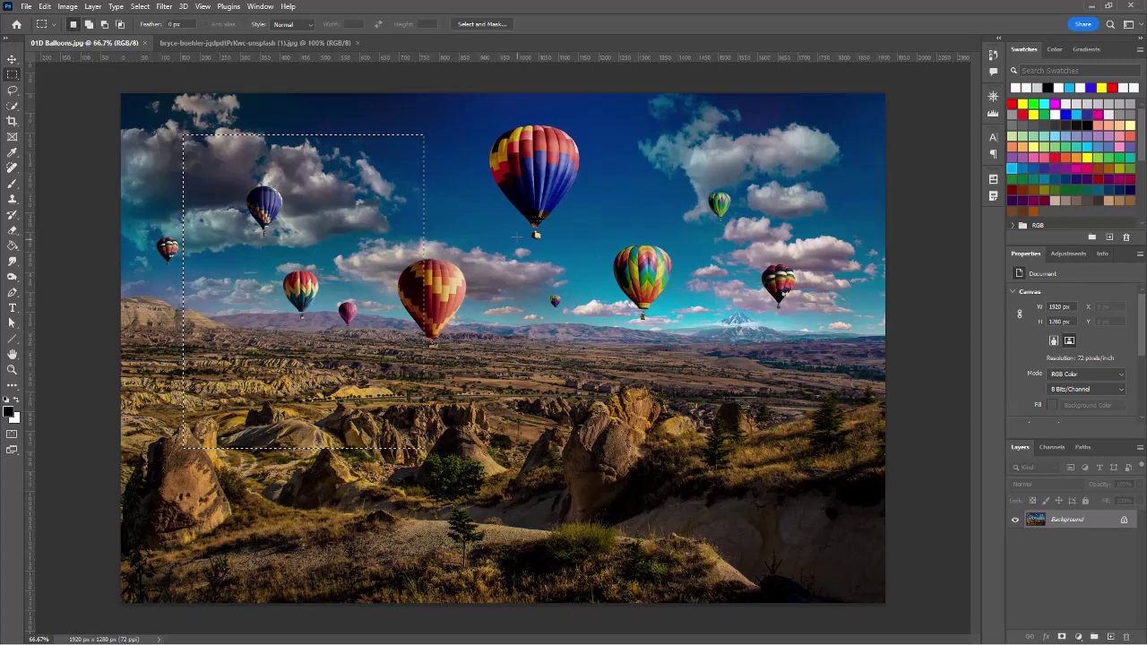
{"action": "left_click_drag", "start_coordinate": [467, 207], "coordinate": [791, 431]}
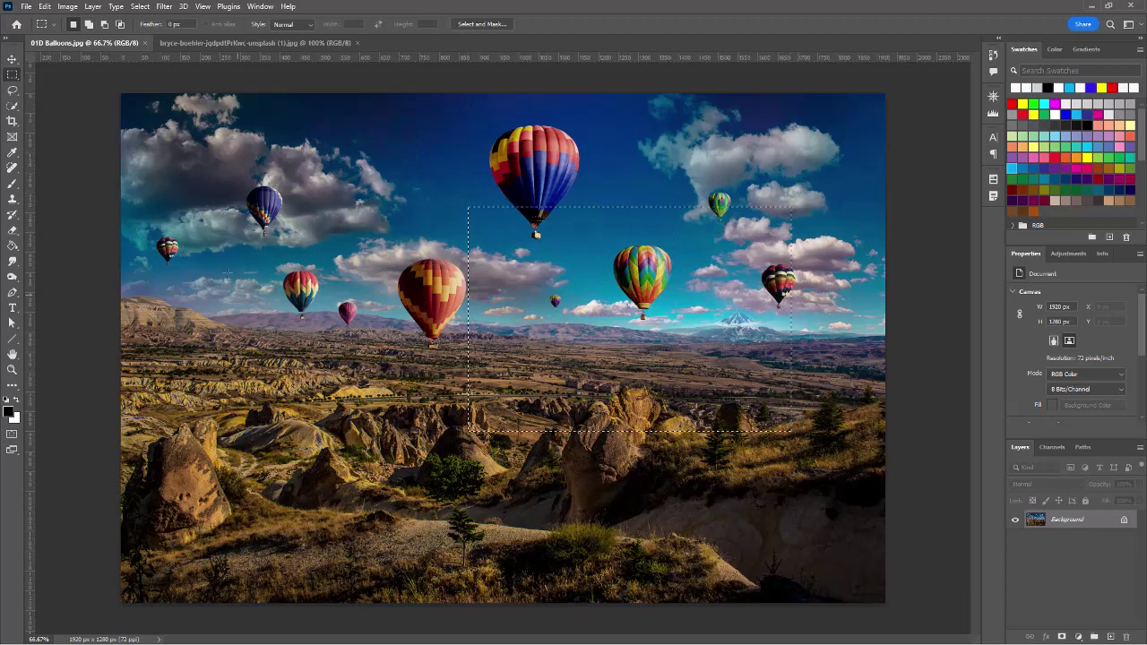
{"action": "left_click_drag", "start_coordinate": [278, 273], "coordinate": [399, 439]}
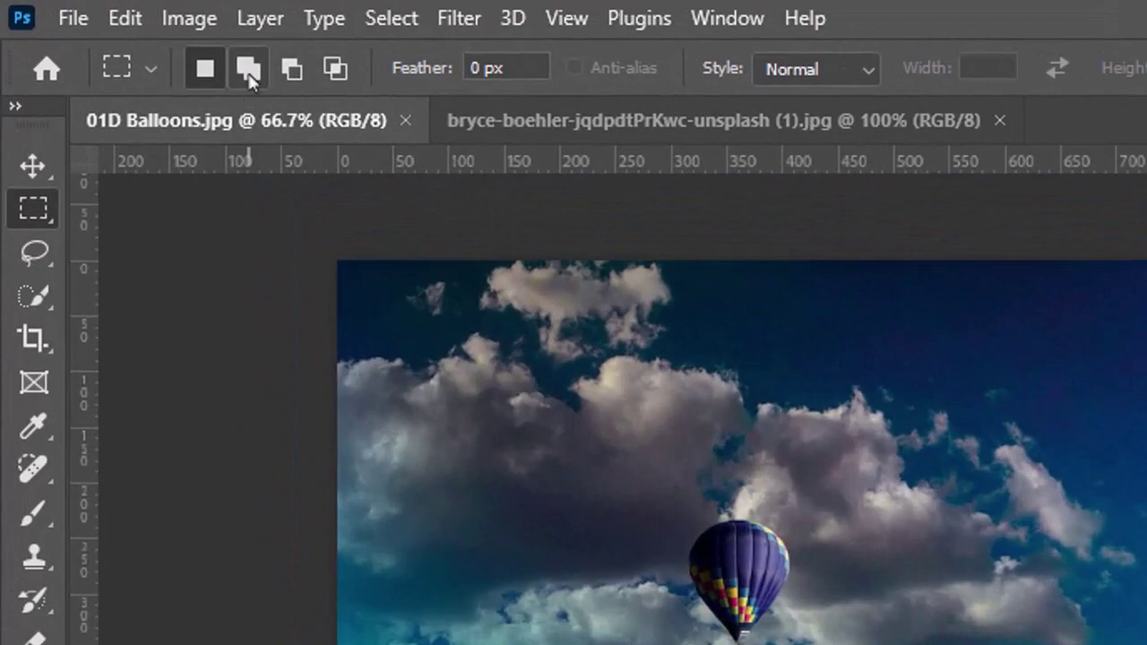
- Add two overlapping rectangles in Add to Selection mode, restoring an accidental deselect with Ctrl+Z
{"action": "left_click", "coordinate": [249, 71]}
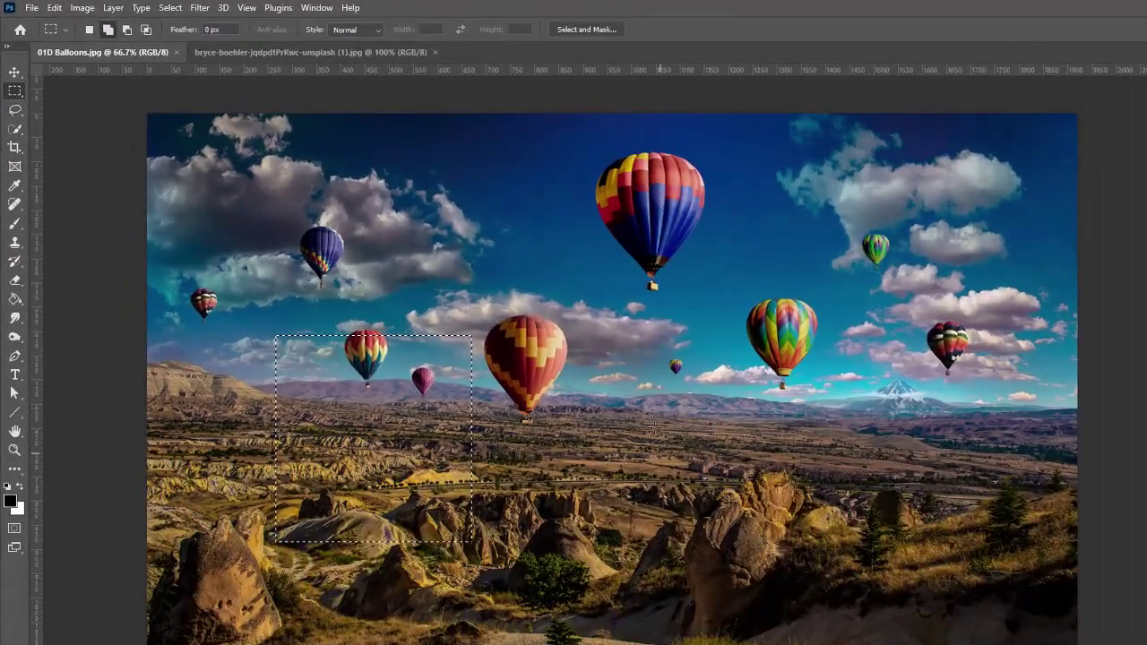
{"action": "left_click_drag", "start_coordinate": [408, 260], "coordinate": [639, 456]}
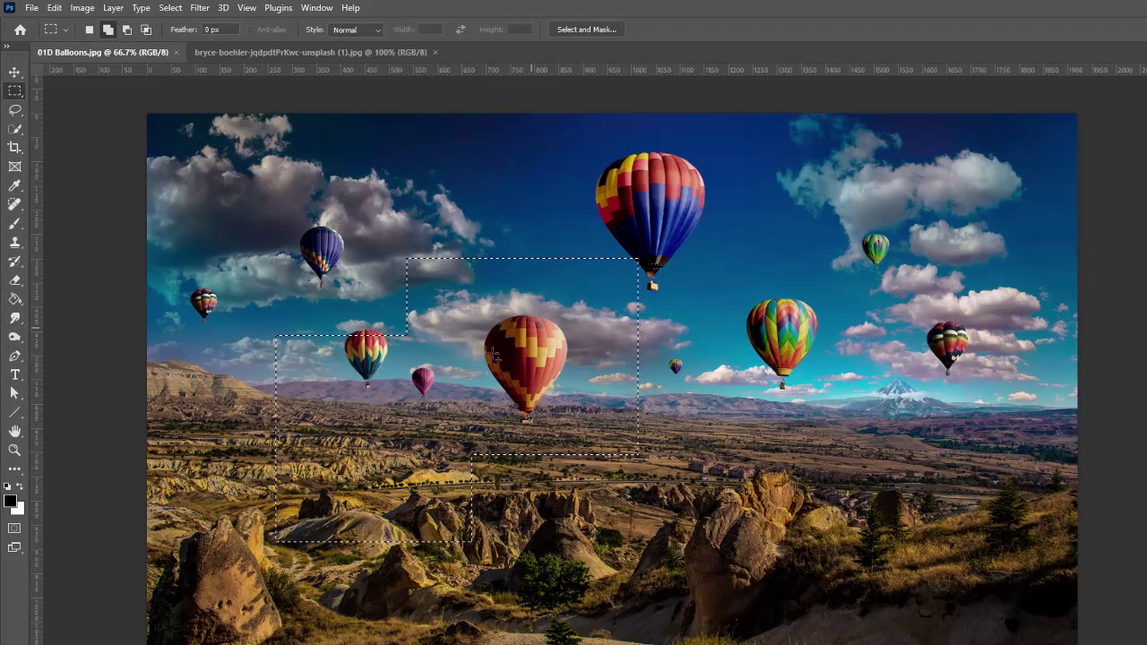
{"action": "left_click_drag", "start_coordinate": [591, 385], "coordinate": [871, 644]}
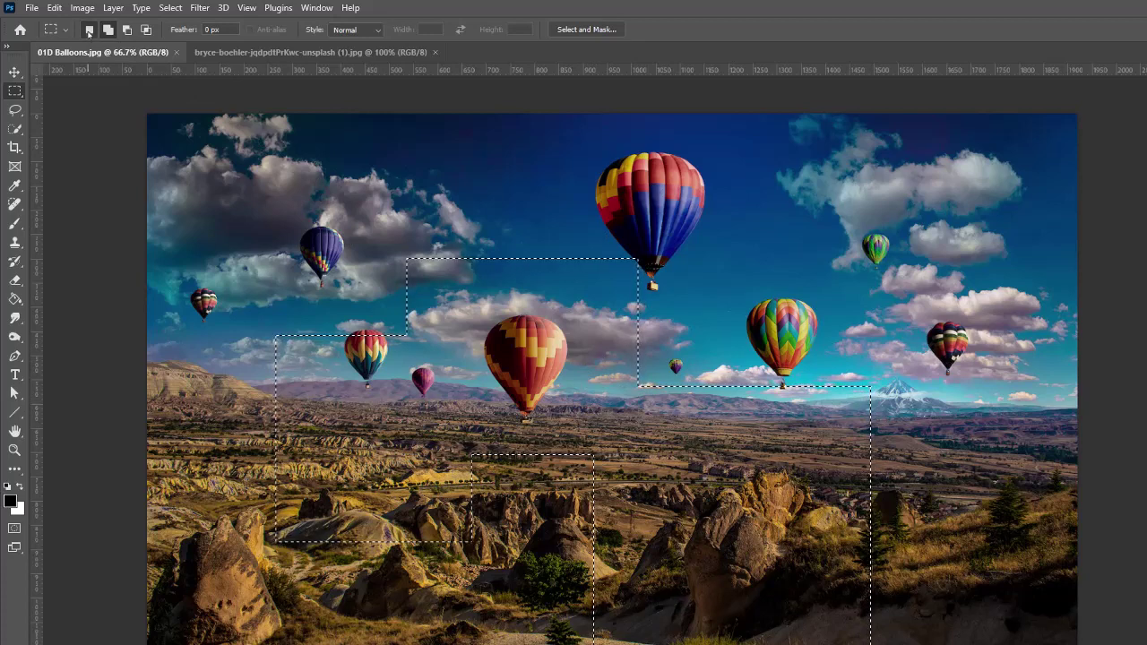
{"action": "left_click", "coordinate": [89, 31]}
{"action": "left_click", "coordinate": [561, 196]}
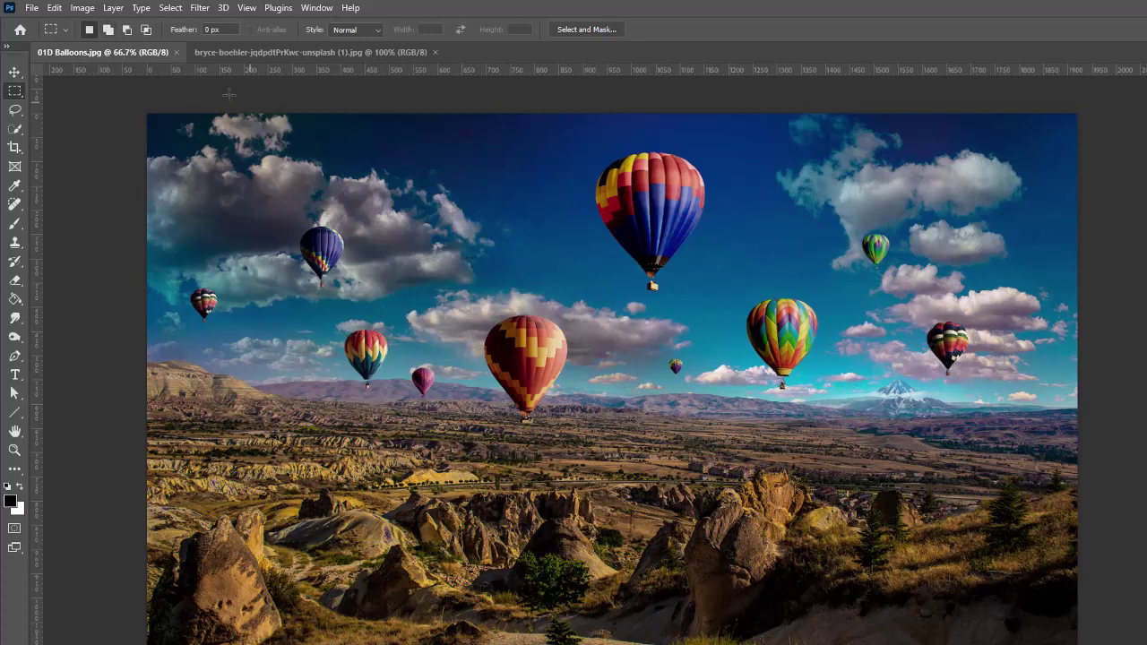
{"action": "key", "text": "ctrl+z"}
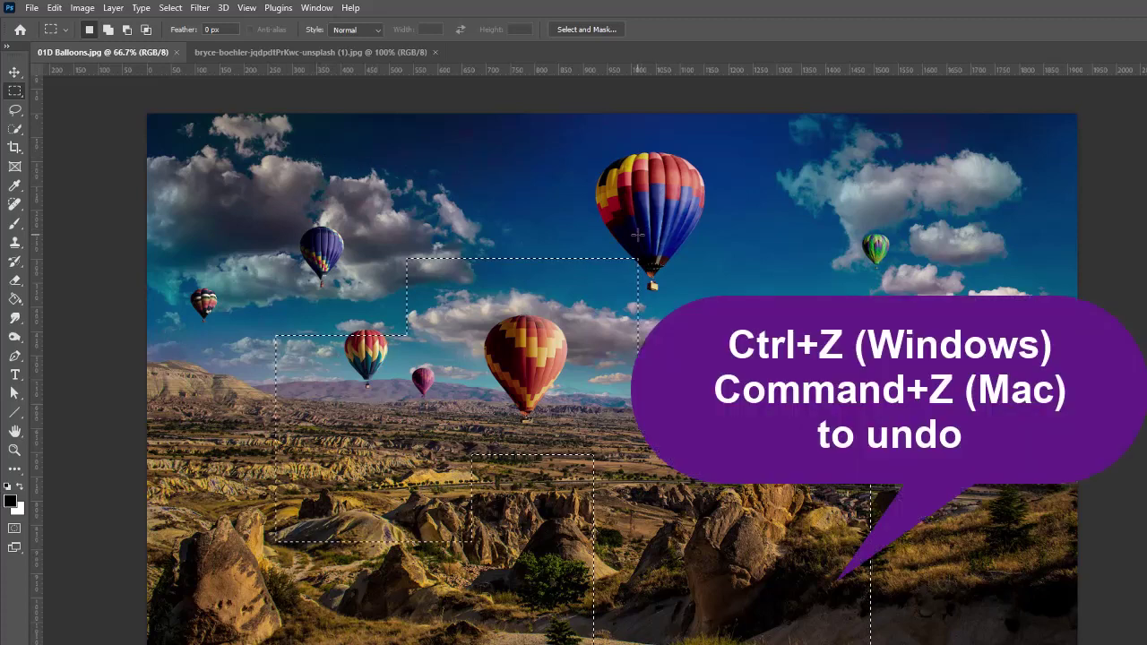
- Undo the last Rectangular Marquee addition, then deselect with Ctrl+D
{"action": "left_click", "coordinate": [55, 8]}
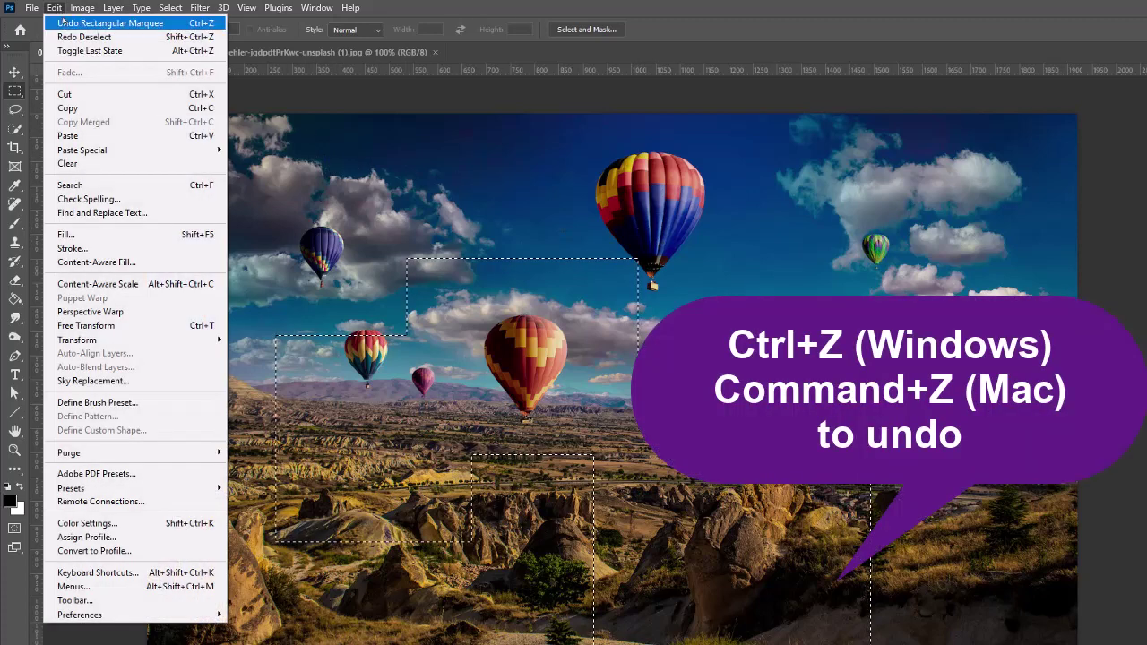
{"action": "left_click", "coordinate": [65, 24]}
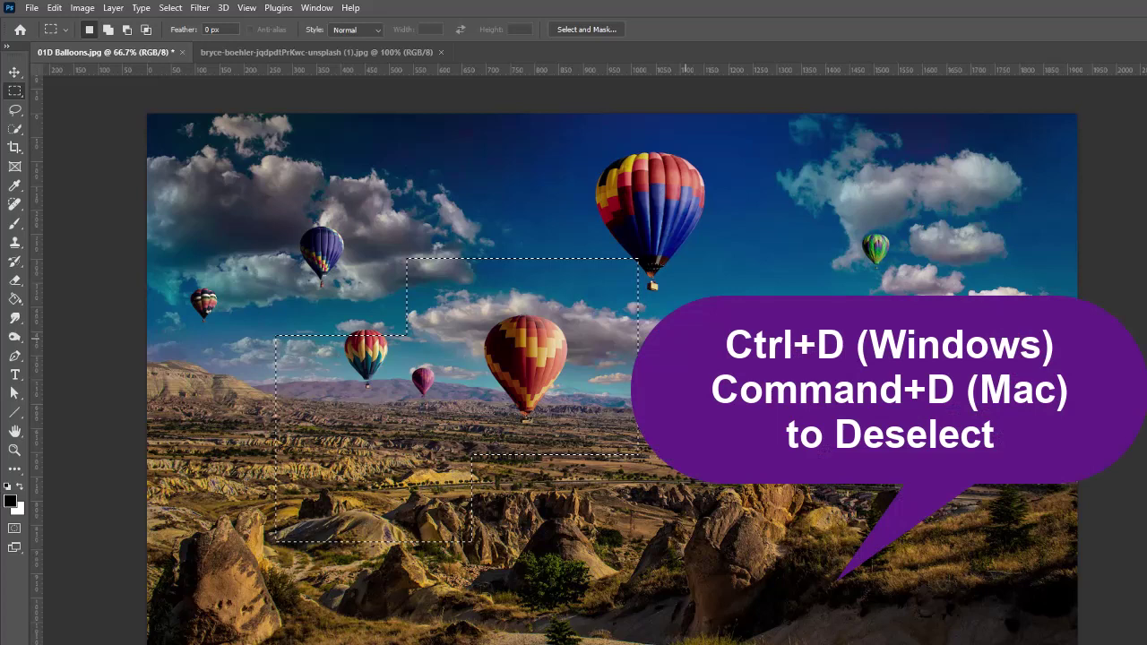
{"action": "key", "text": "ctrl+d"}
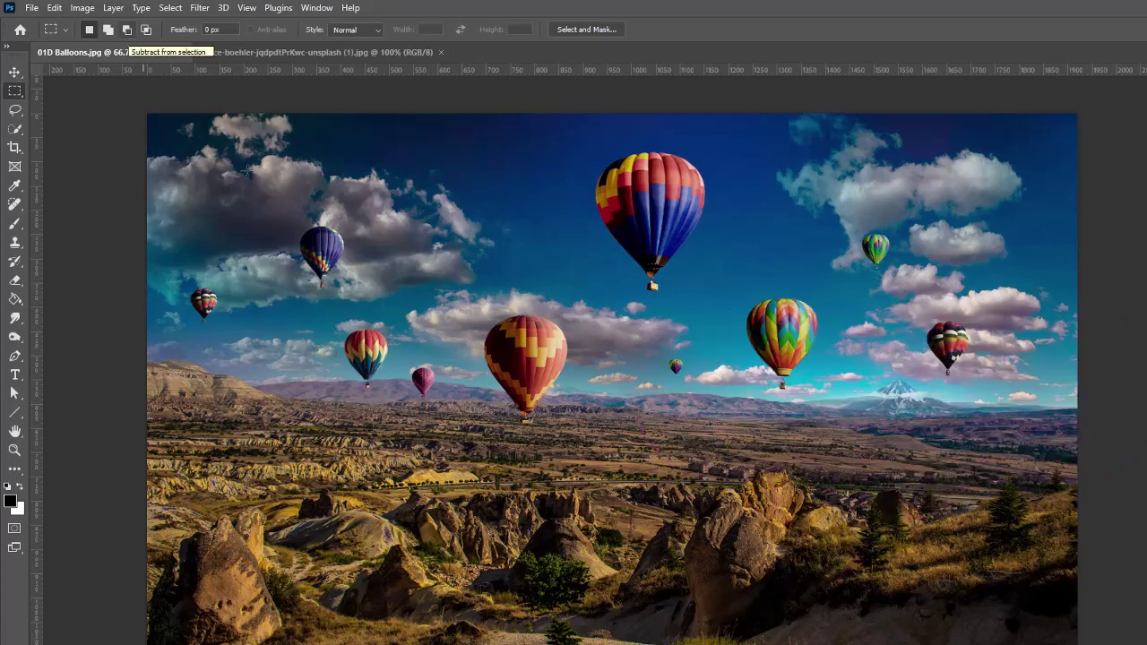
- Select a rectangle from the clouds to the rocks and subtract its lower-right block, leaving an L shape
{"action": "left_click_drag", "start_coordinate": [305, 218], "coordinate": [646, 556]}
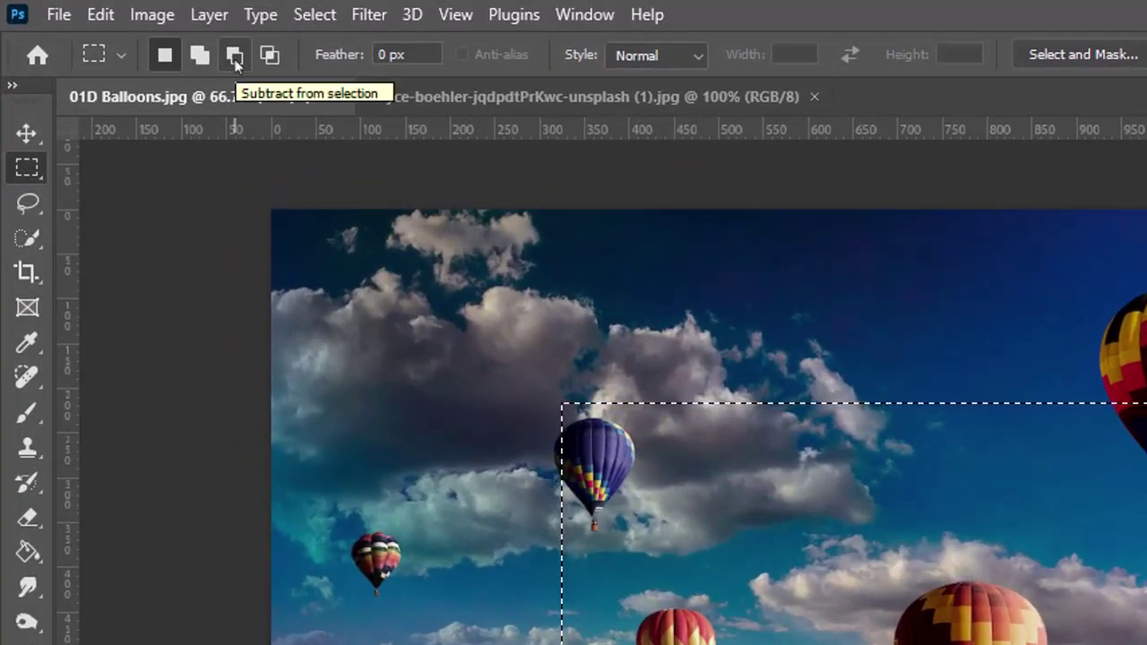
{"action": "left_click", "coordinate": [234, 55]}
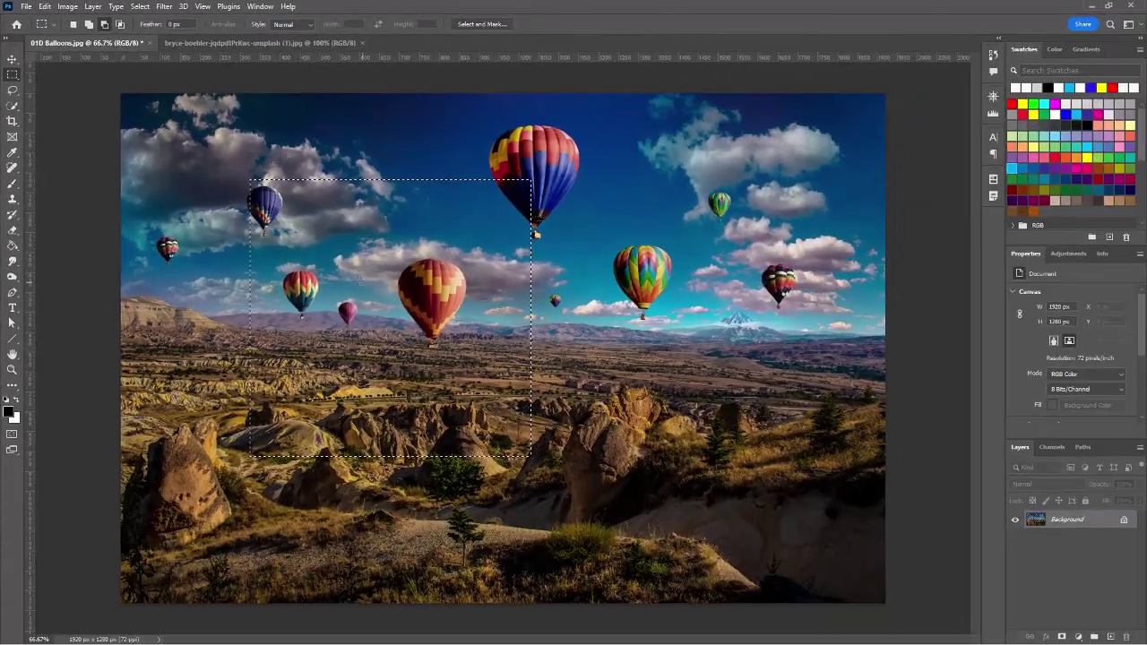
{"action": "left_click_drag", "start_coordinate": [501, 392], "coordinate": [897, 644]}
{"action": "left_click_drag", "start_coordinate": [547, 466], "coordinate": [549, 468]}
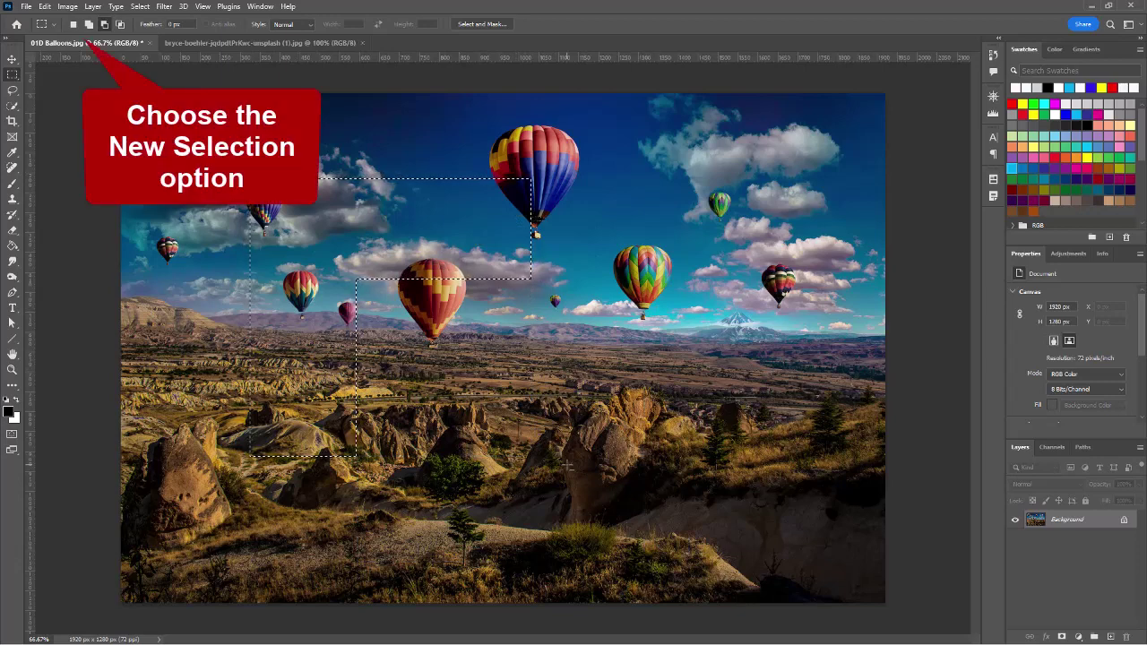
- Draw a new large rectangle over the photo and subtract a smaller inner rectangle to form a frame
{"action": "left_click", "coordinate": [73, 24]}
{"action": "left_click_drag", "start_coordinate": [325, 116], "coordinate": [774, 528]}
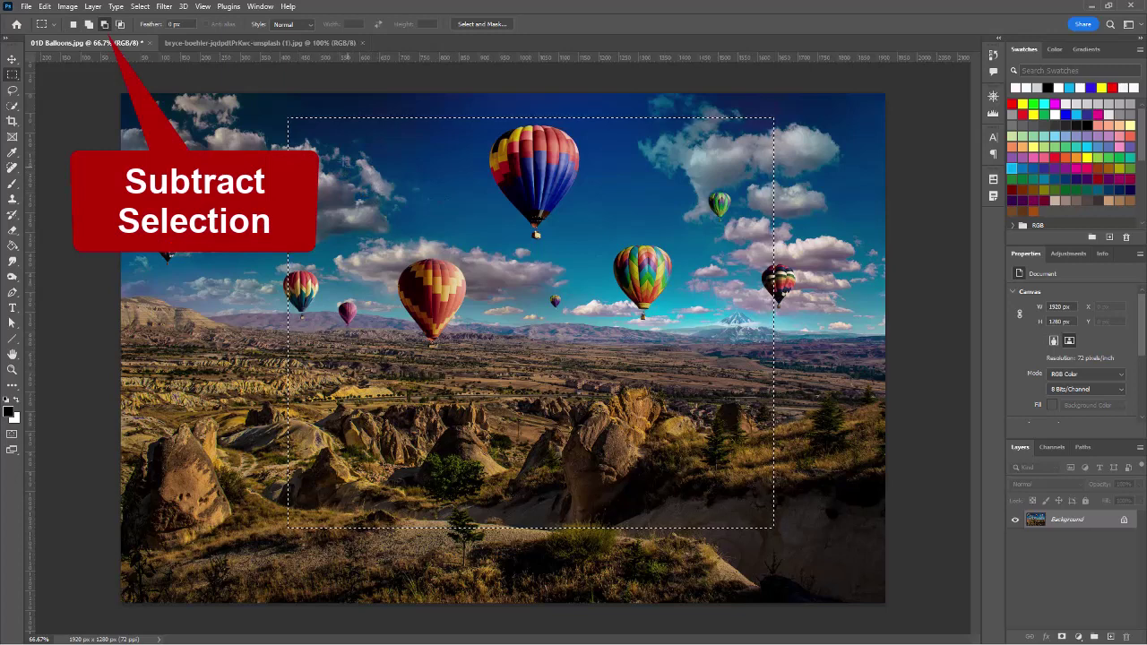
{"action": "left_click_drag", "start_coordinate": [338, 162], "coordinate": [722, 476]}
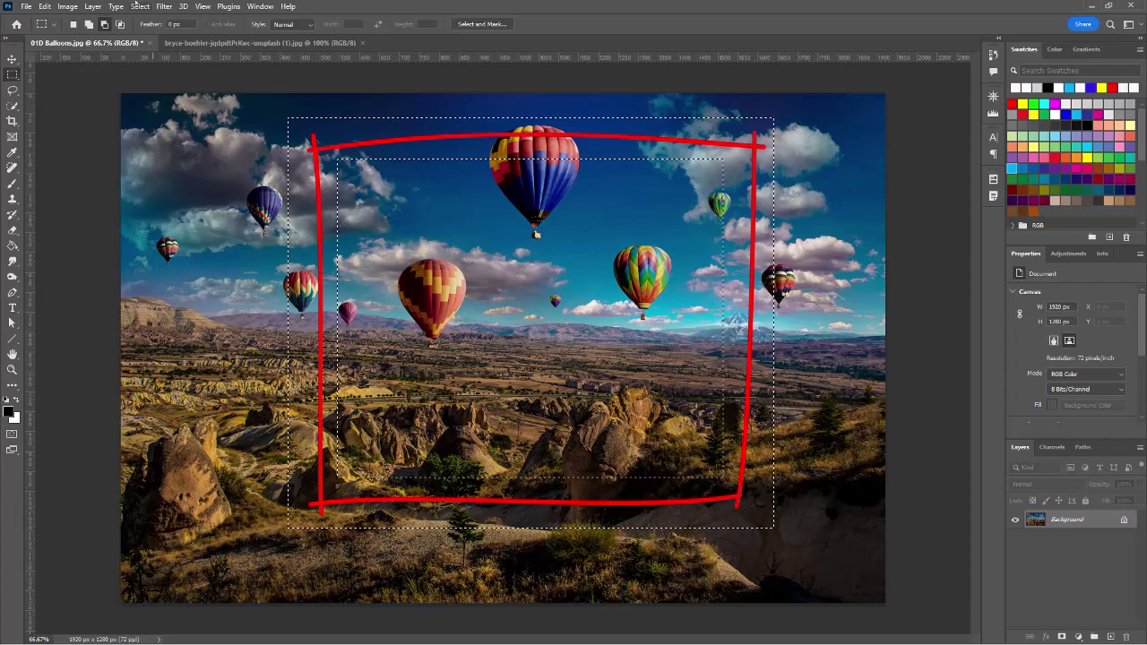
{"action": "left_click", "coordinate": [68, 8]}
{"action": "mouse_move", "coordinate": [99, 40]}
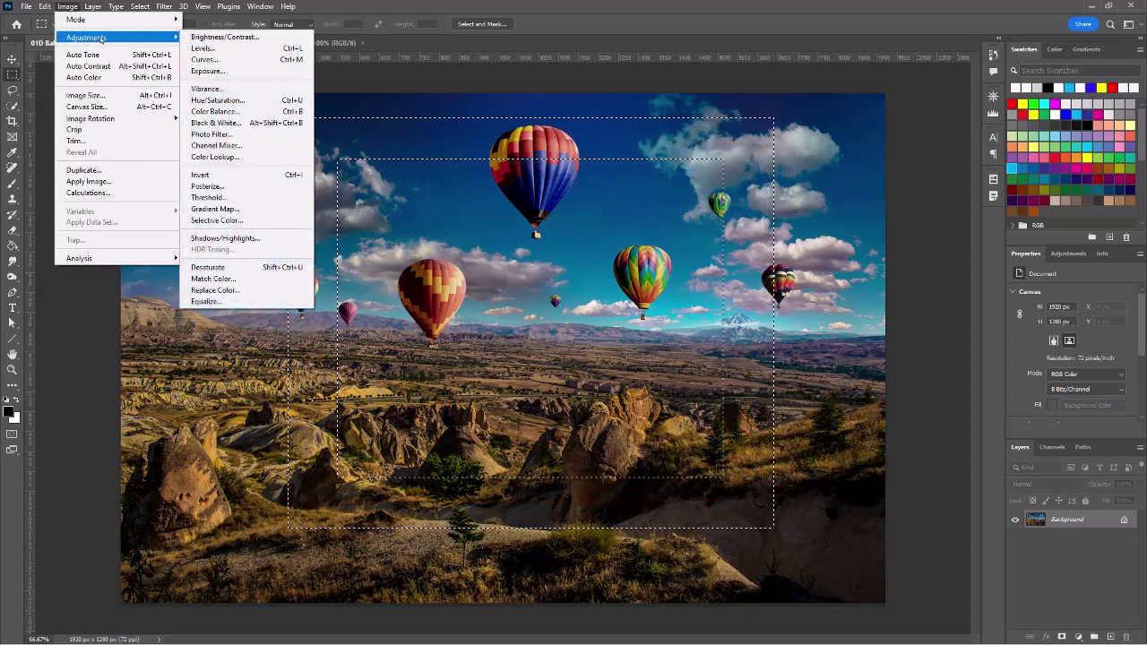
{"action": "left_click", "coordinate": [251, 104]}
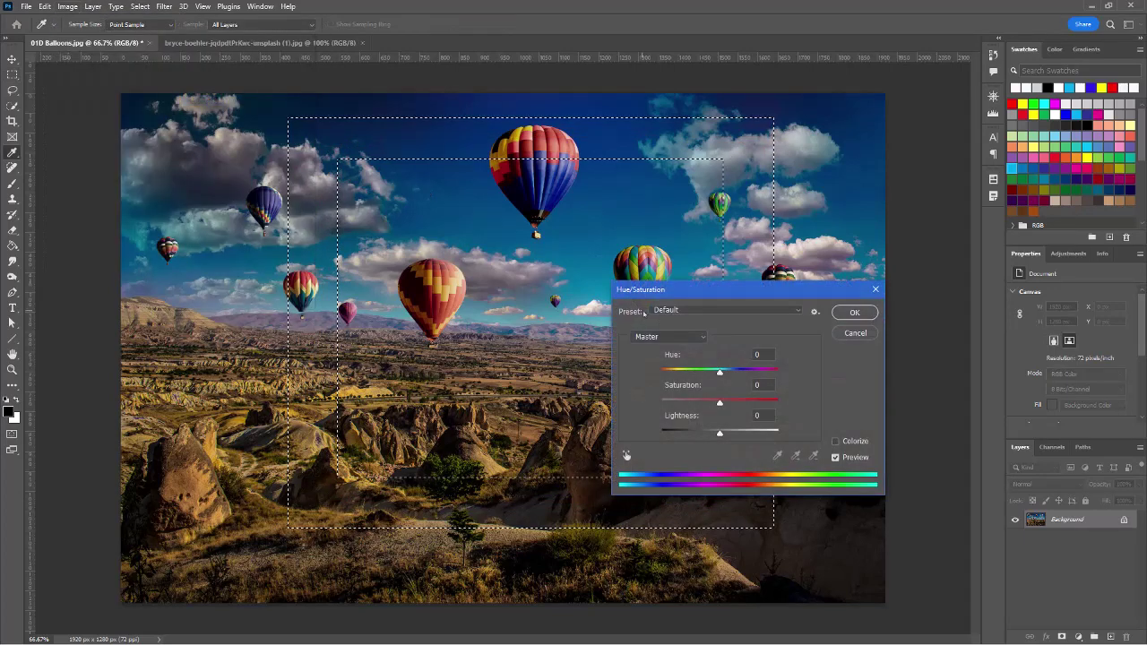
{"action": "left_click_drag", "start_coordinate": [720, 403], "coordinate": [775, 402]}
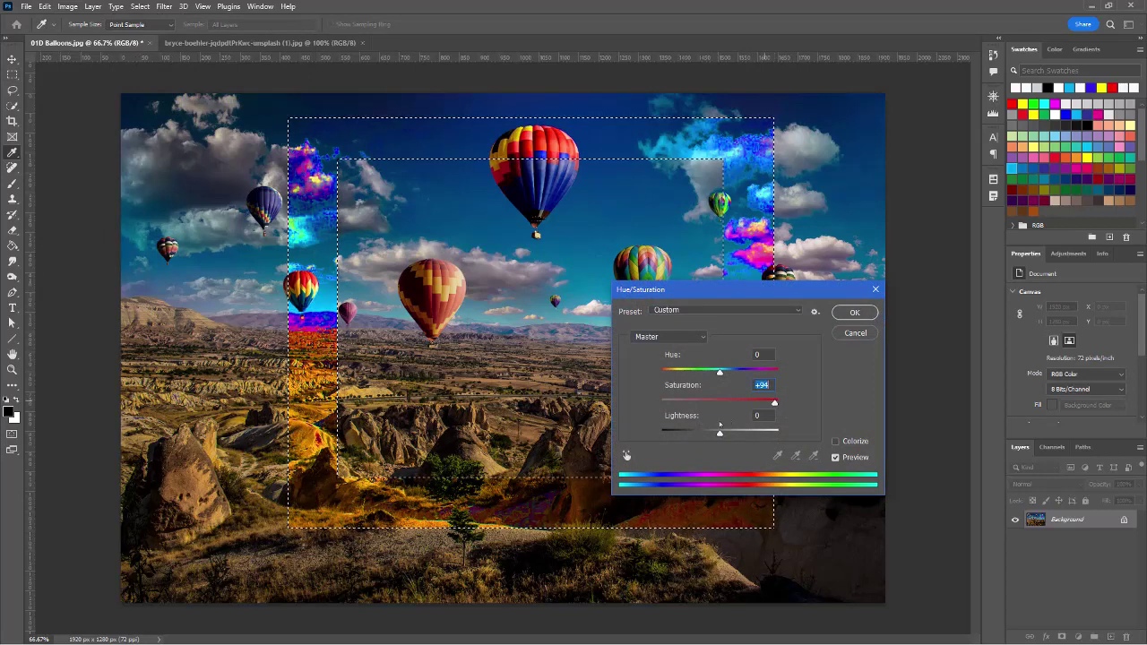
{"action": "mouse_move", "coordinate": [720, 433]}
{"action": "left_mouse_down"}
{"action": "mouse_move", "coordinate": [755, 434]}
{"action": "mouse_move", "coordinate": [741, 434]}
{"action": "left_mouse_up"}
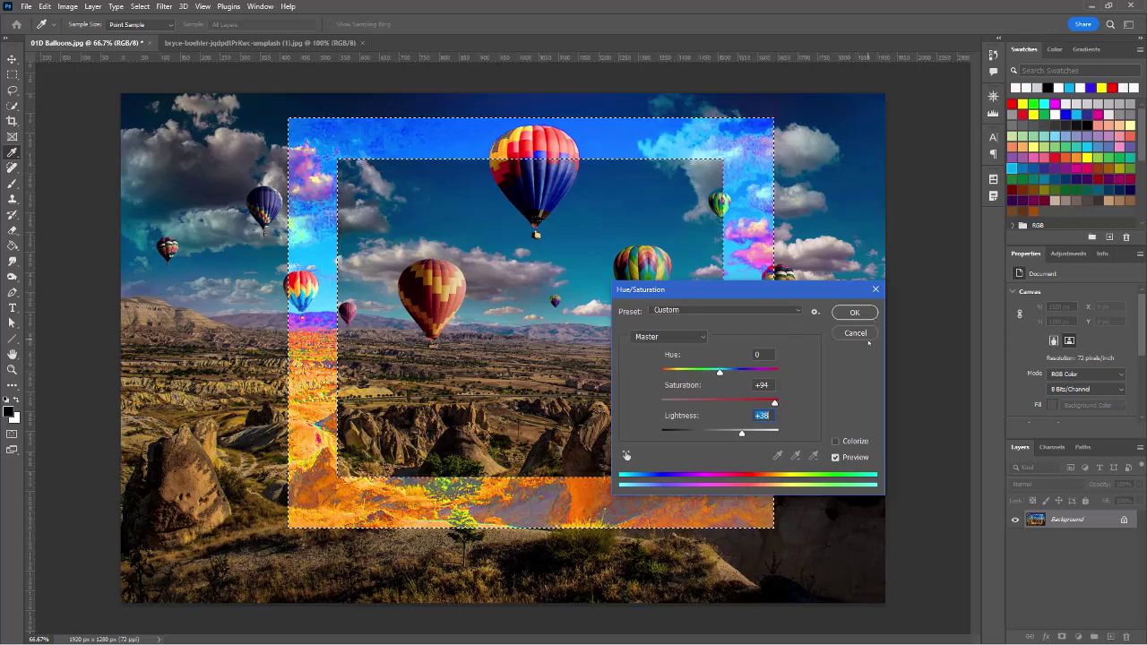
{"action": "left_click", "coordinate": [856, 333]}
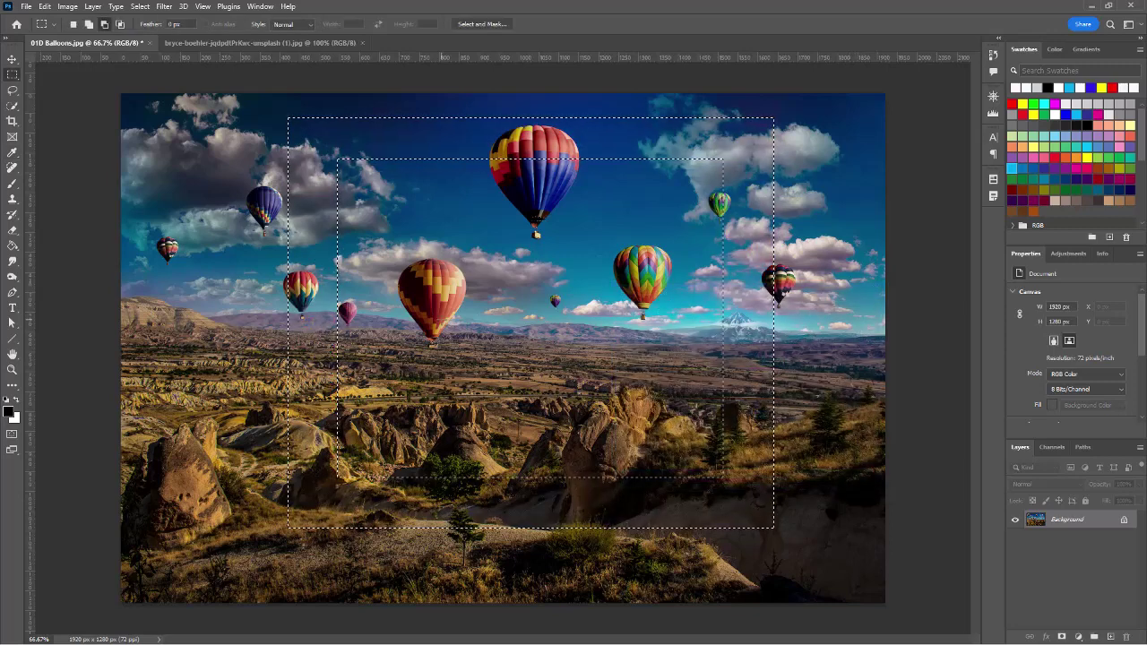
- Deselect, switch to New Selection mode, and draw a rectangle around the central balloons and rocks
{"action": "left_click", "coordinate": [442, 325]}
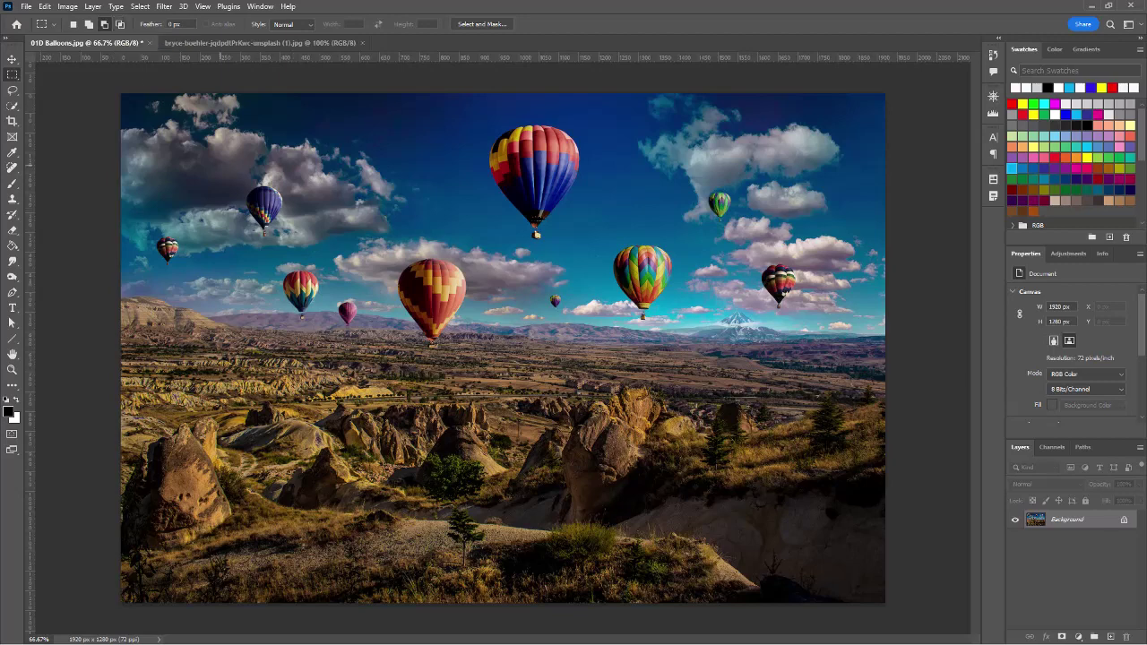
{"action": "left_click", "coordinate": [75, 24]}
{"action": "left_click_drag", "start_coordinate": [267, 158], "coordinate": [632, 472]}
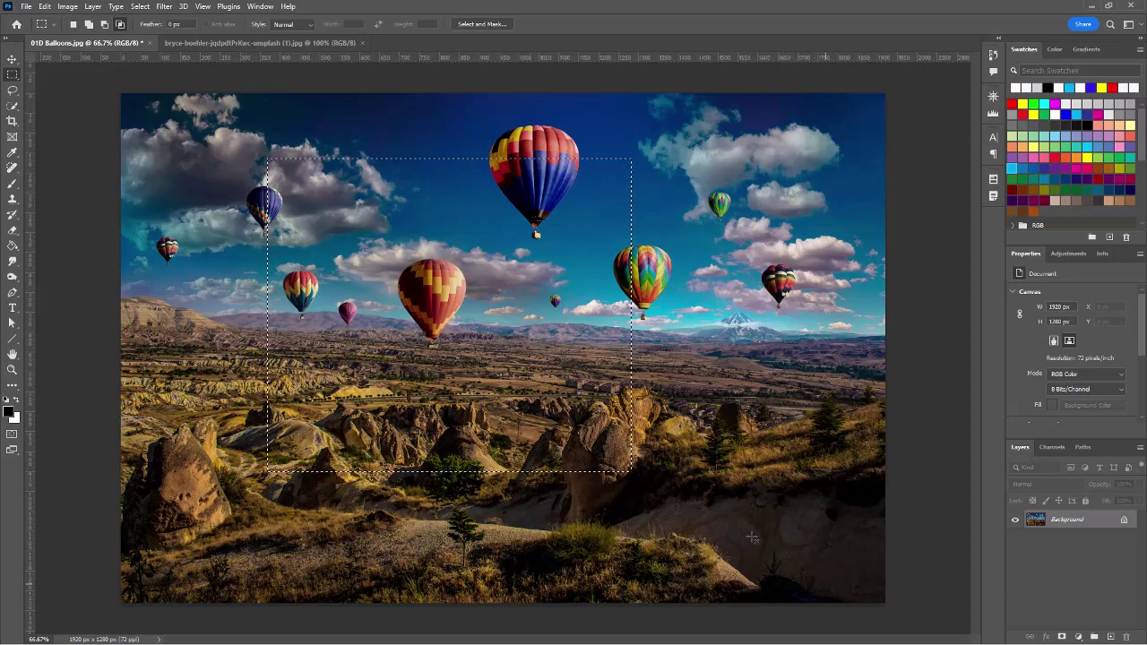
{"action": "left_click_drag", "start_coordinate": [824, 583], "coordinate": [421, 252]}
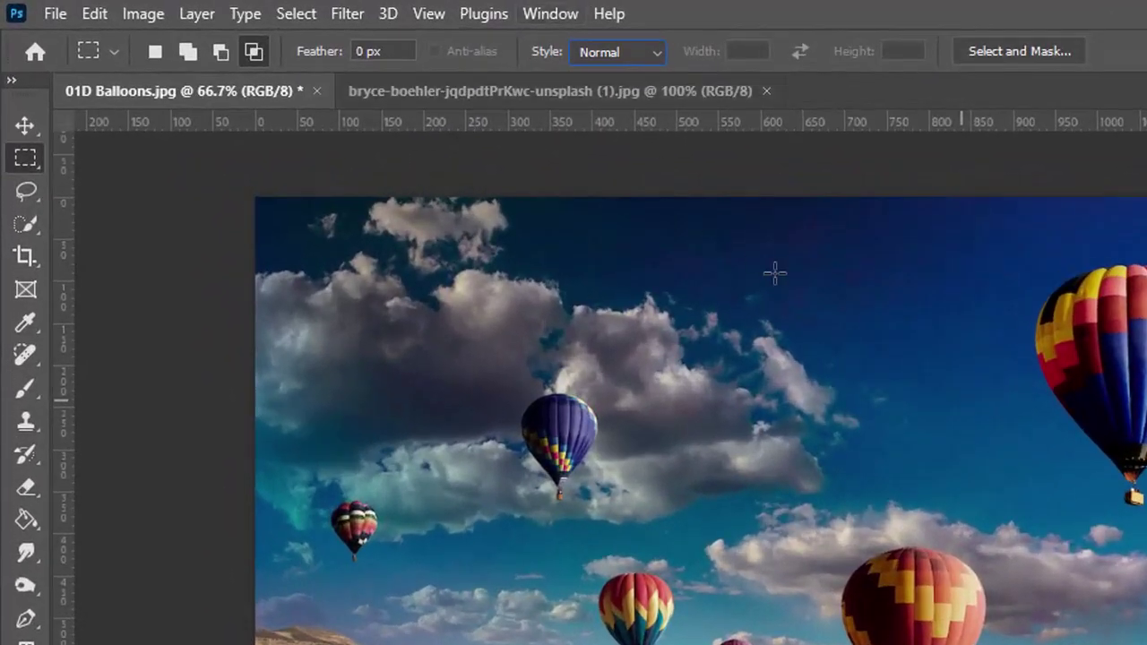
- Keep the selection style Normal and draw free-sized rectangles over the right foreground
{"action": "left_click", "coordinate": [660, 53]}
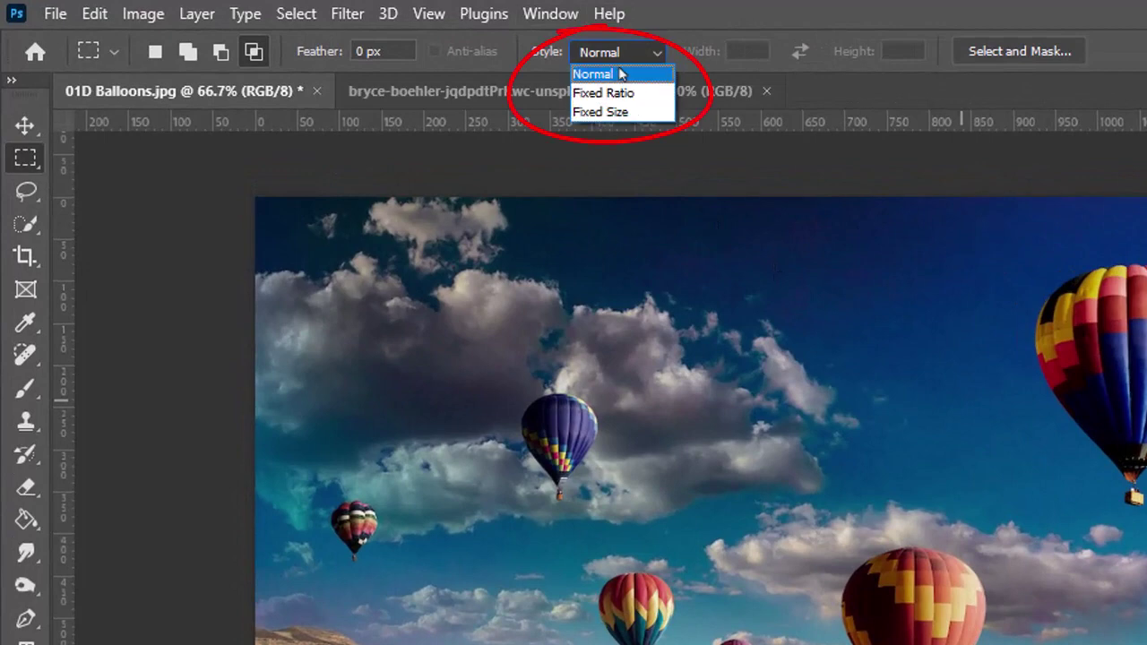
{"action": "left_click", "coordinate": [621, 75]}
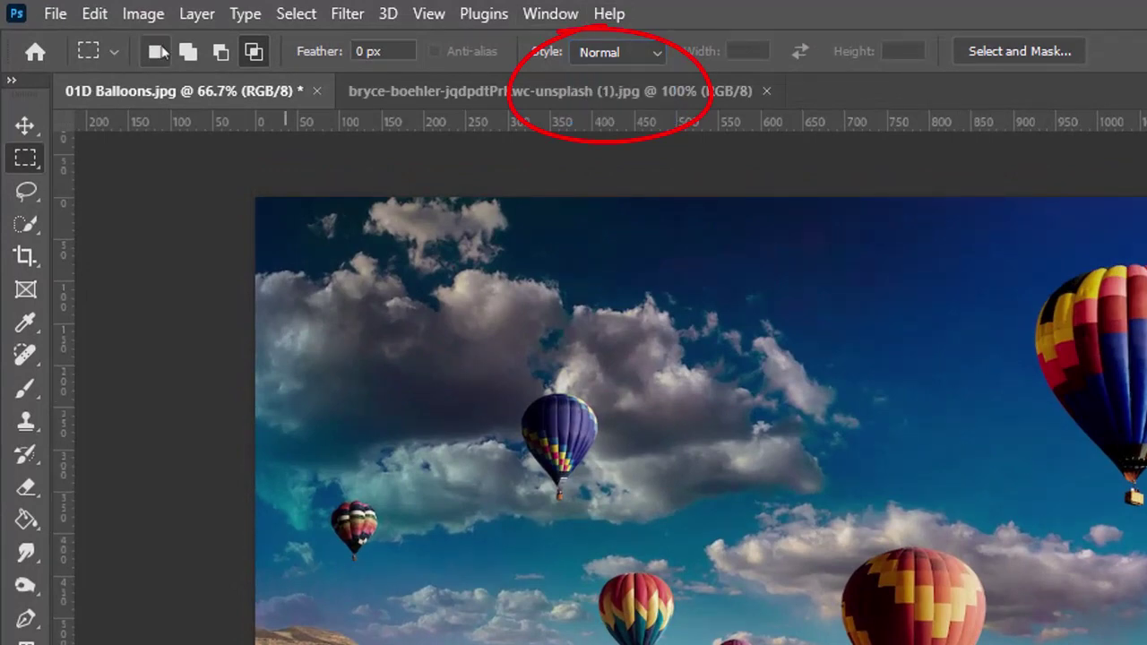
{"action": "left_click_drag", "start_coordinate": [554, 316], "coordinate": [1119, 644]}
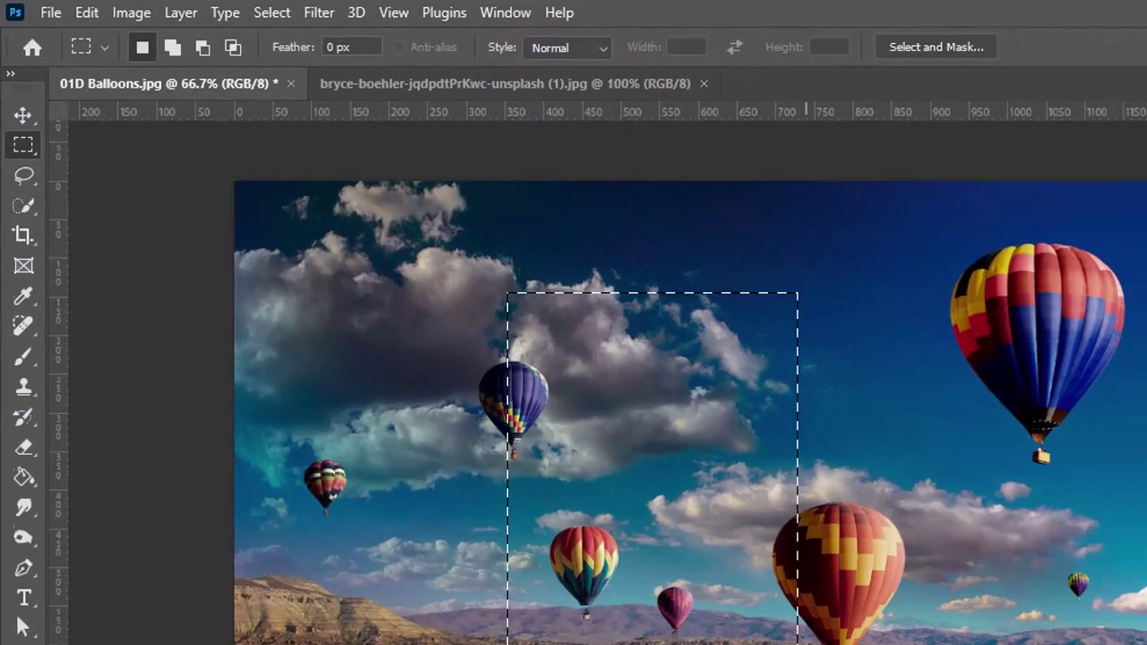
{"action": "left_click_drag", "start_coordinate": [679, 615], "coordinate": [678, 615]}
{"action": "left_click_drag", "start_coordinate": [731, 376], "coordinate": [1112, 576]}
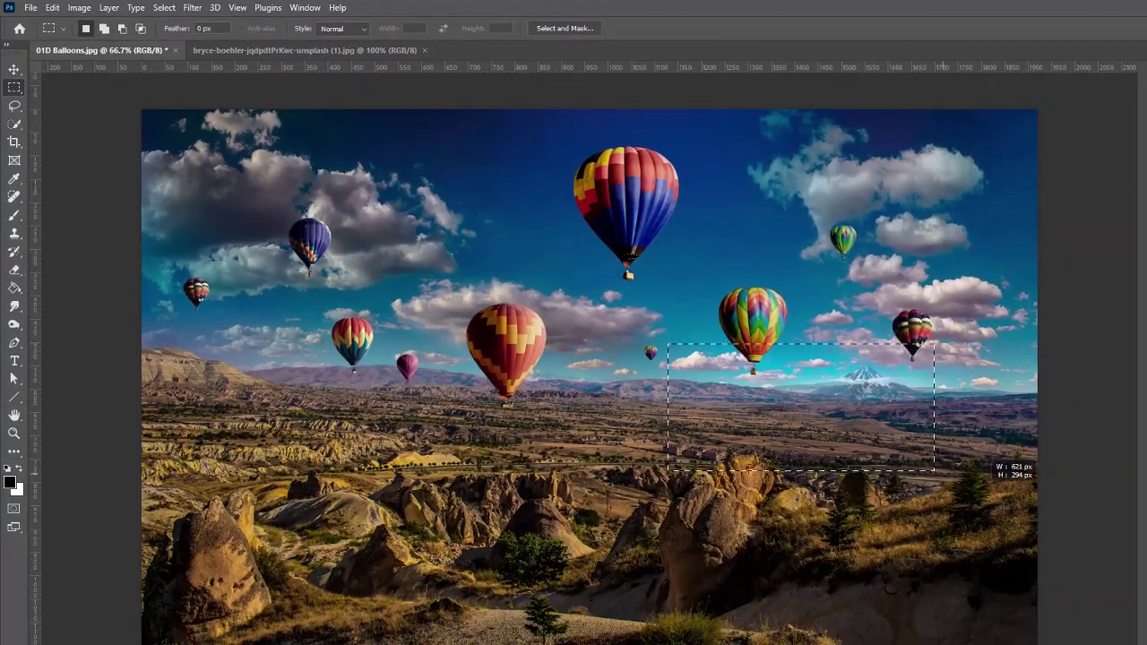
{"action": "left_click_drag", "start_coordinate": [1013, 527], "coordinate": [1013, 527]}
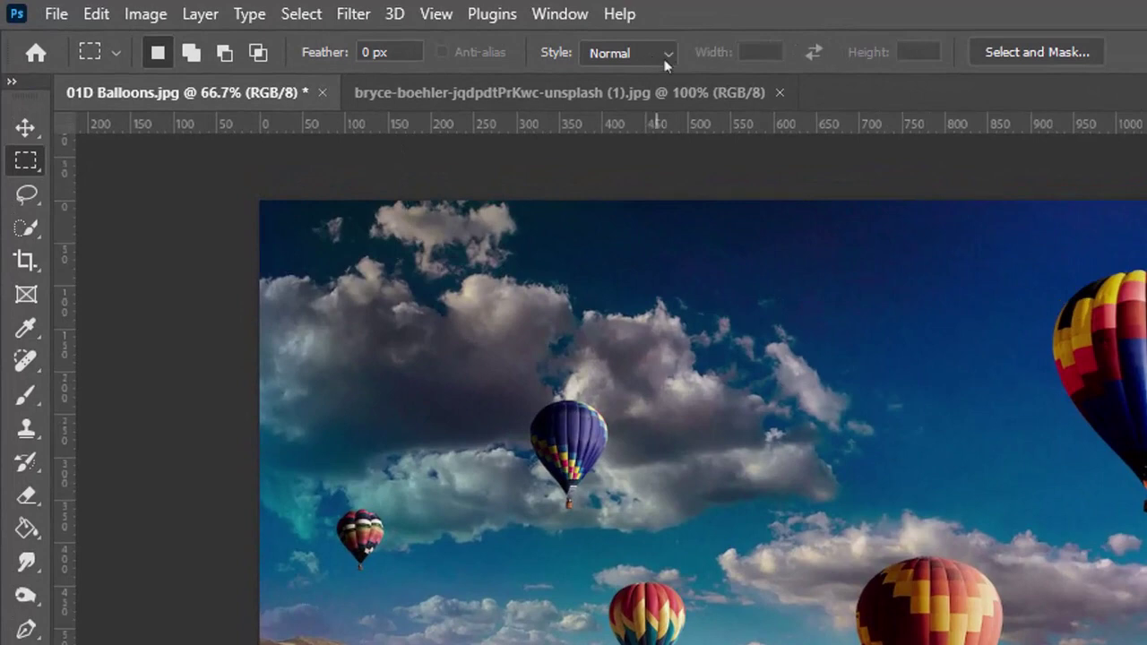
- Set the style to Fixed Ratio 2:1 and drag a 2:1 rectangle over the balloons
{"action": "left_click", "coordinate": [668, 54]}
{"action": "left_click", "coordinate": [628, 92]}
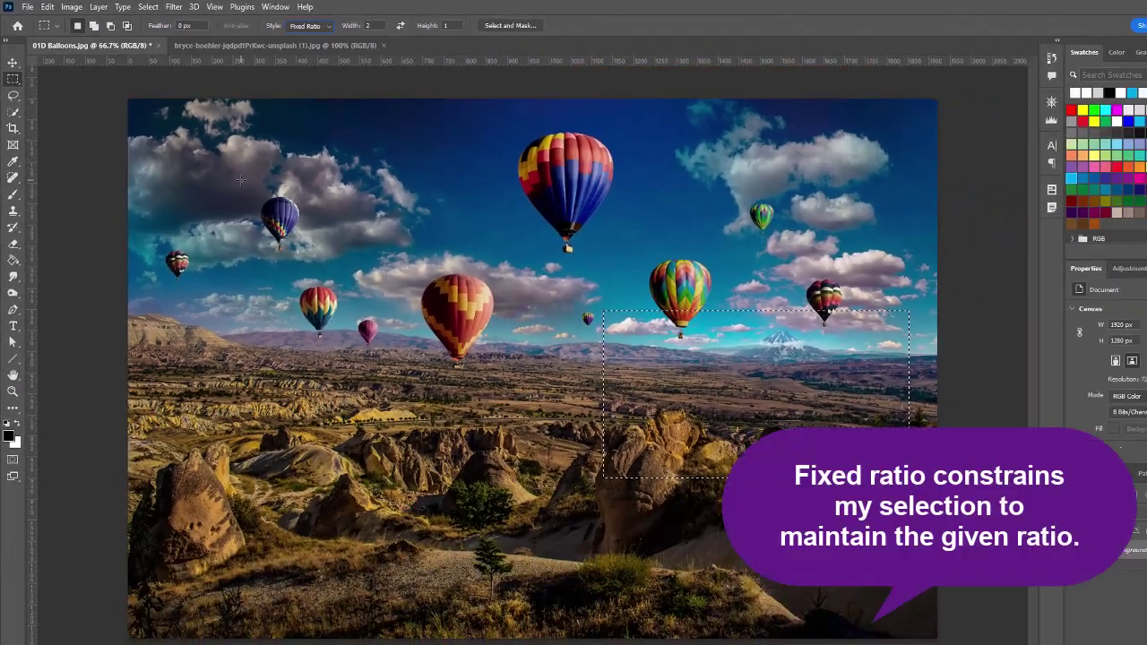
{"action": "left_click_drag", "start_coordinate": [308, 231], "coordinate": [692, 524]}
{"action": "left_click_drag", "start_coordinate": [536, 405], "coordinate": [811, 529]}
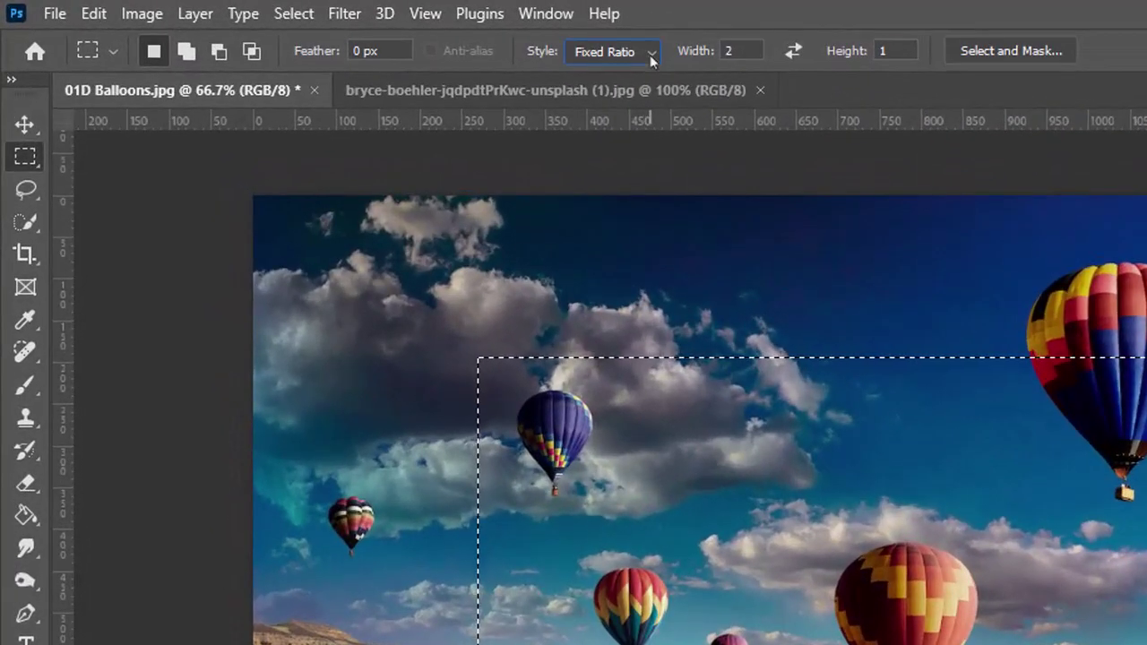
- Set the marquee style to Fixed Size 1280 x 720 px and place one selection on the photo
{"action": "left_click", "coordinate": [649, 55]}
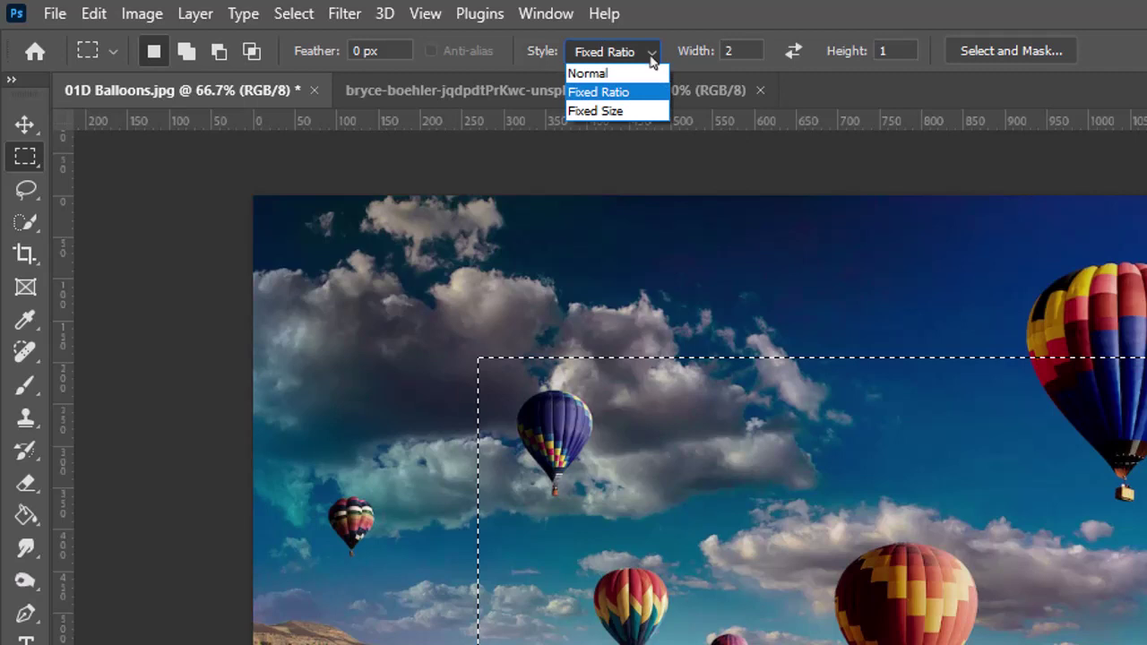
{"action": "left_click", "coordinate": [627, 111]}
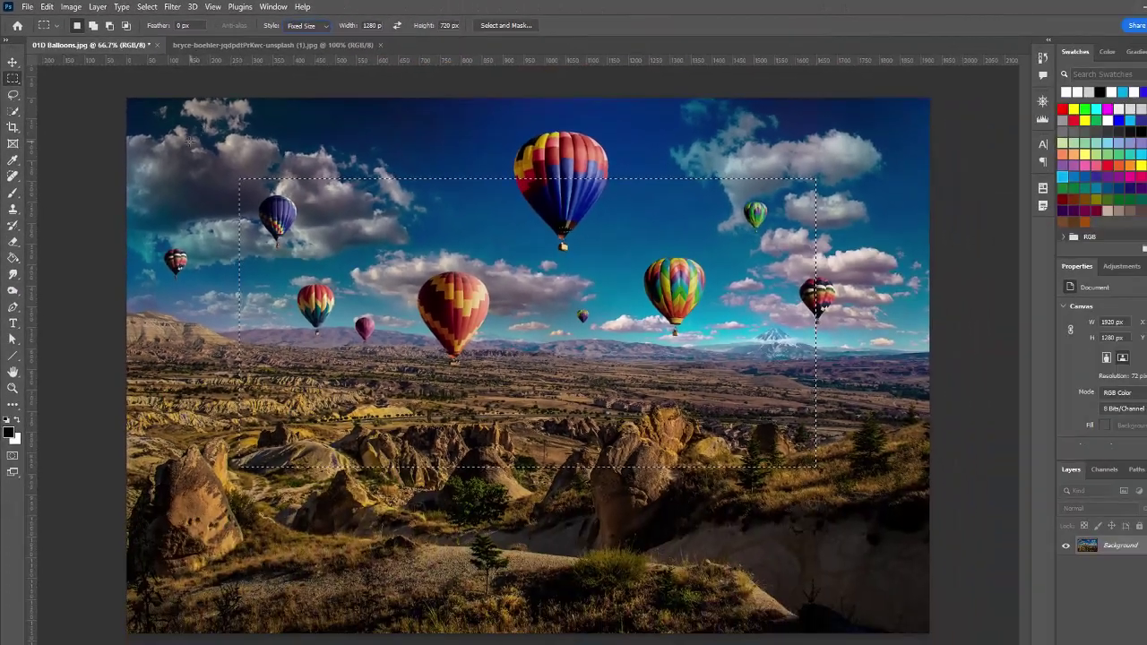
{"action": "left_click", "coordinate": [225, 165]}
- Reposition the 1280 x 720 px selection around the canvas, ending over the lower-right valley
{"action": "left_click", "coordinate": [187, 138]}
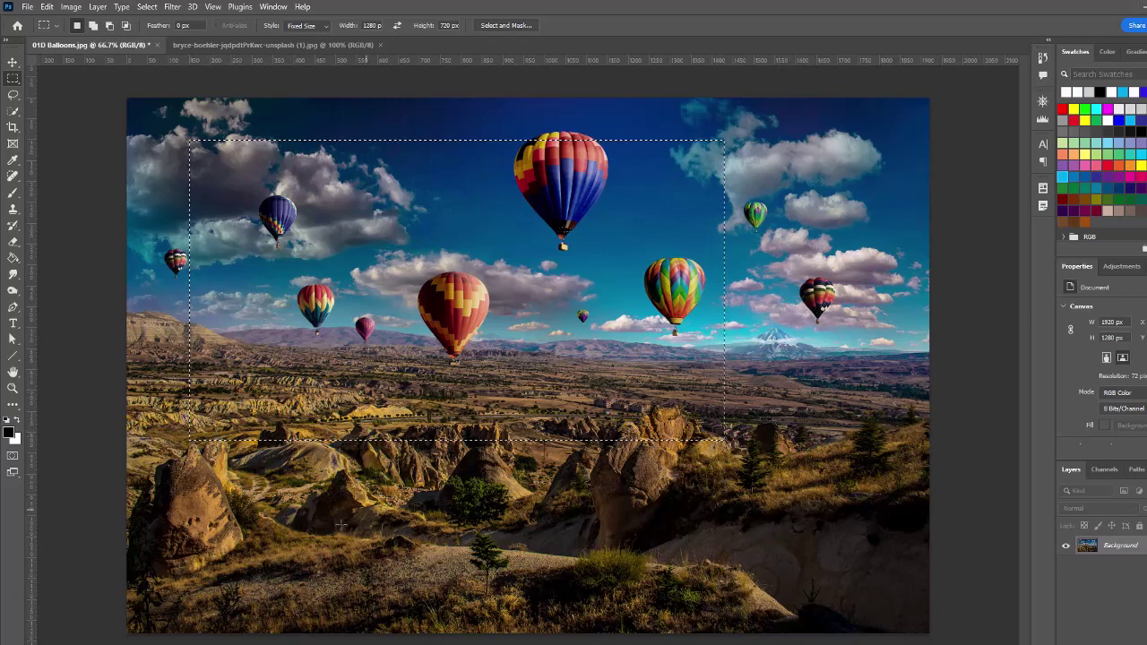
{"action": "left_click", "coordinate": [387, 236]}
{"action": "left_click", "coordinate": [387, 235]}
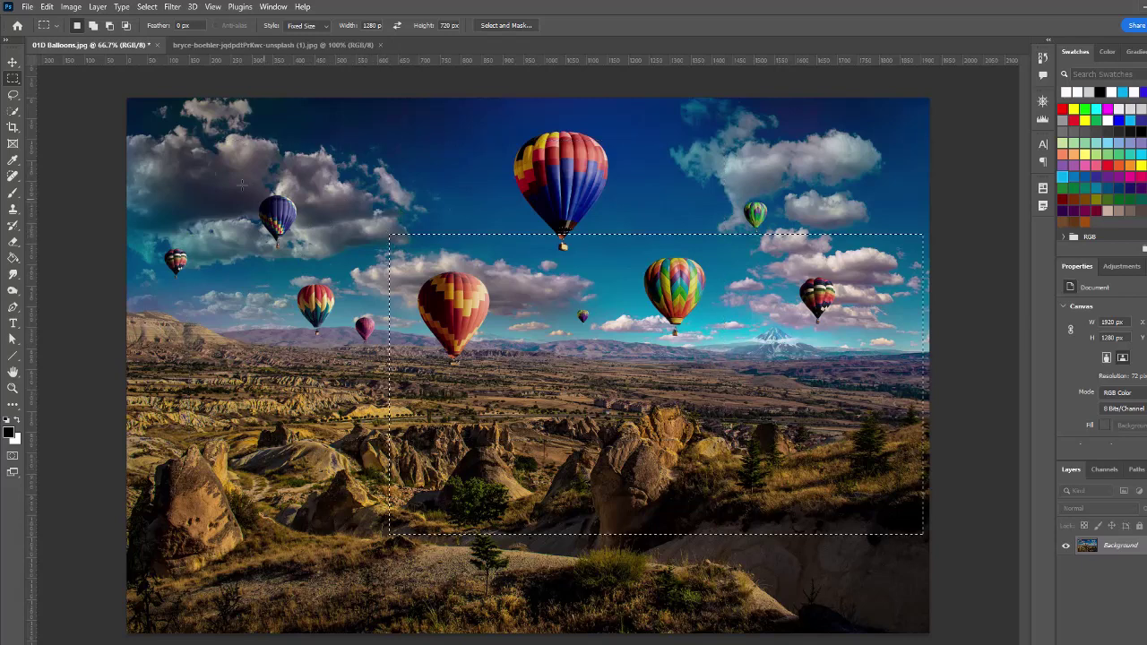
{"action": "left_click", "coordinate": [214, 169]}
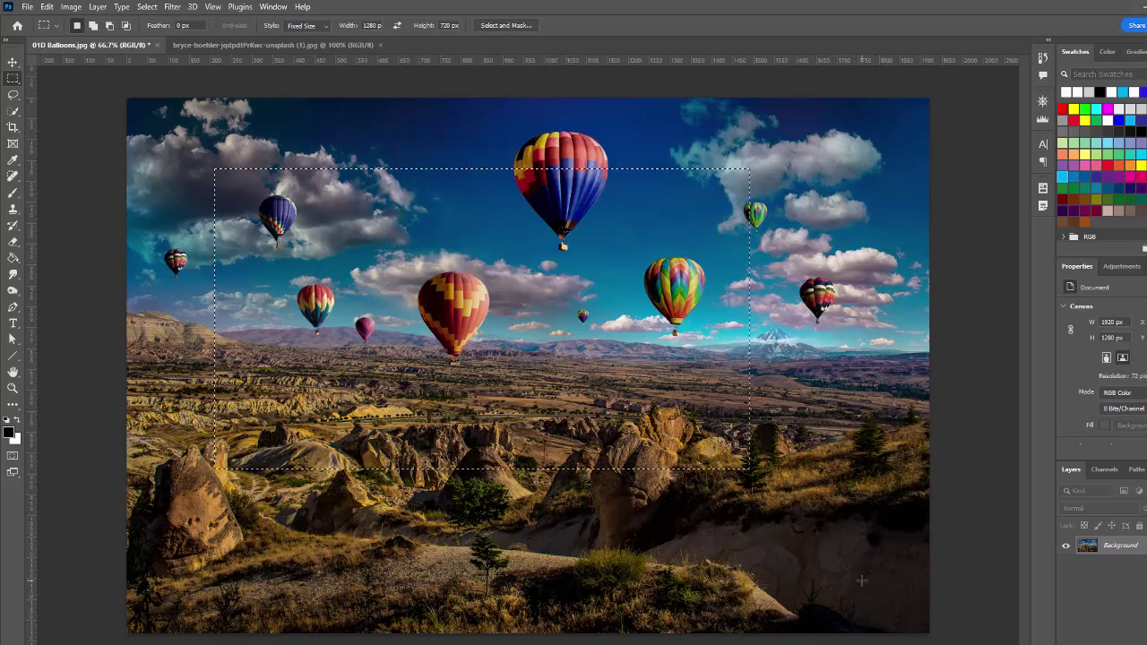
{"action": "left_click", "coordinate": [887, 562]}
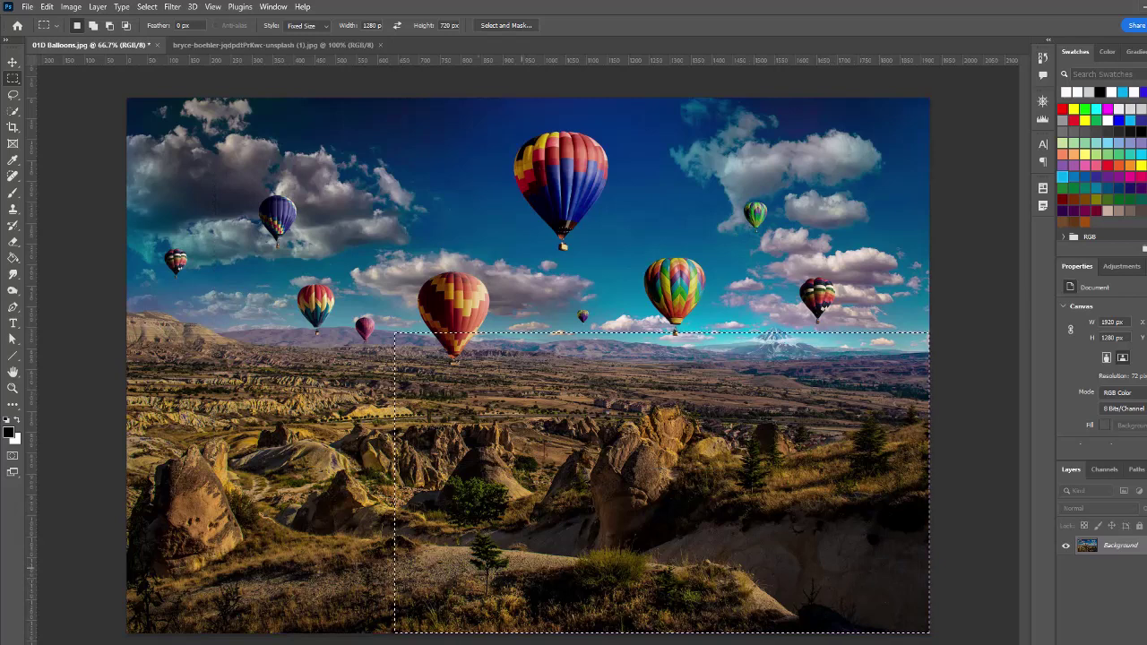
{"action": "left_click", "coordinate": [181, 579]}
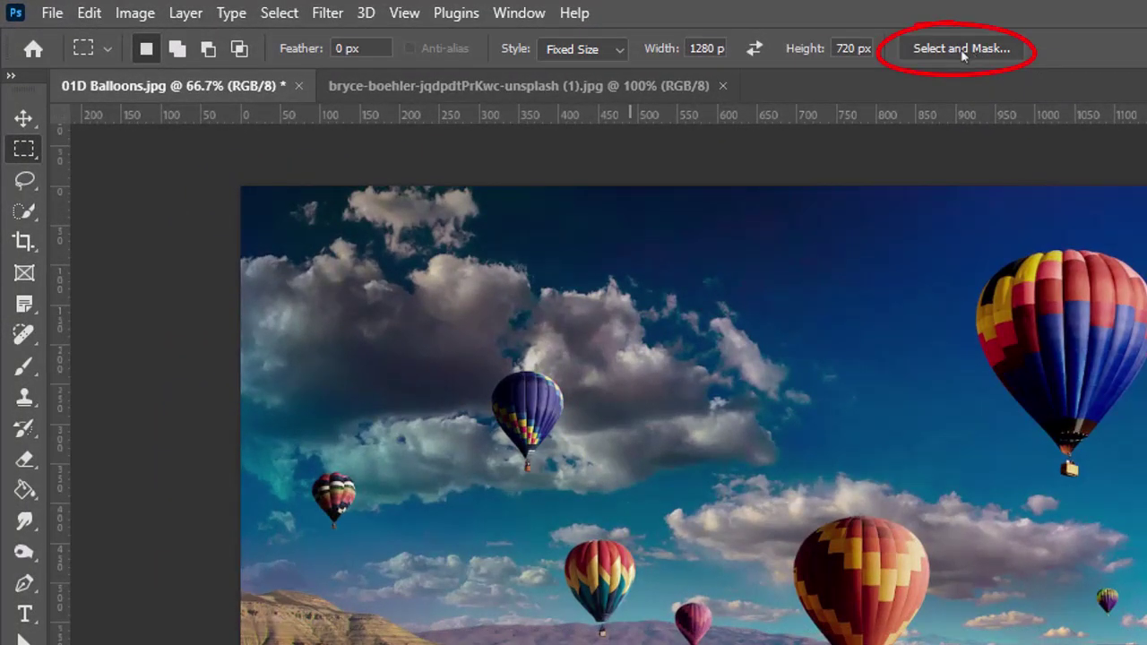
{"action": "left_click", "coordinate": [964, 56]}
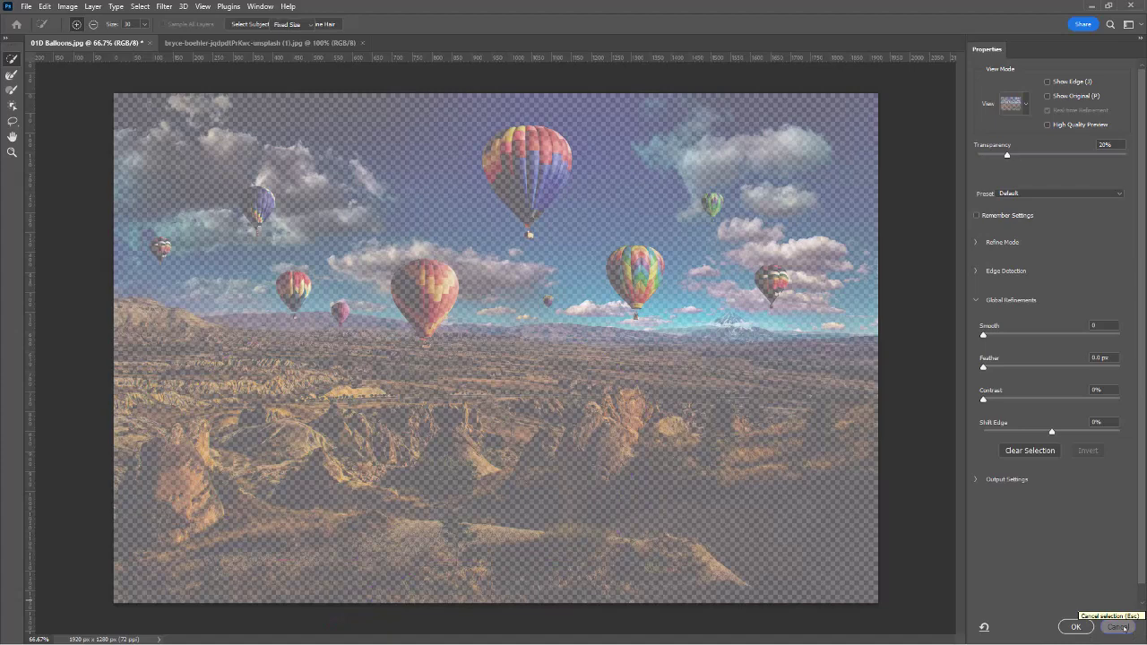
{"action": "left_click", "coordinate": [1120, 628]}
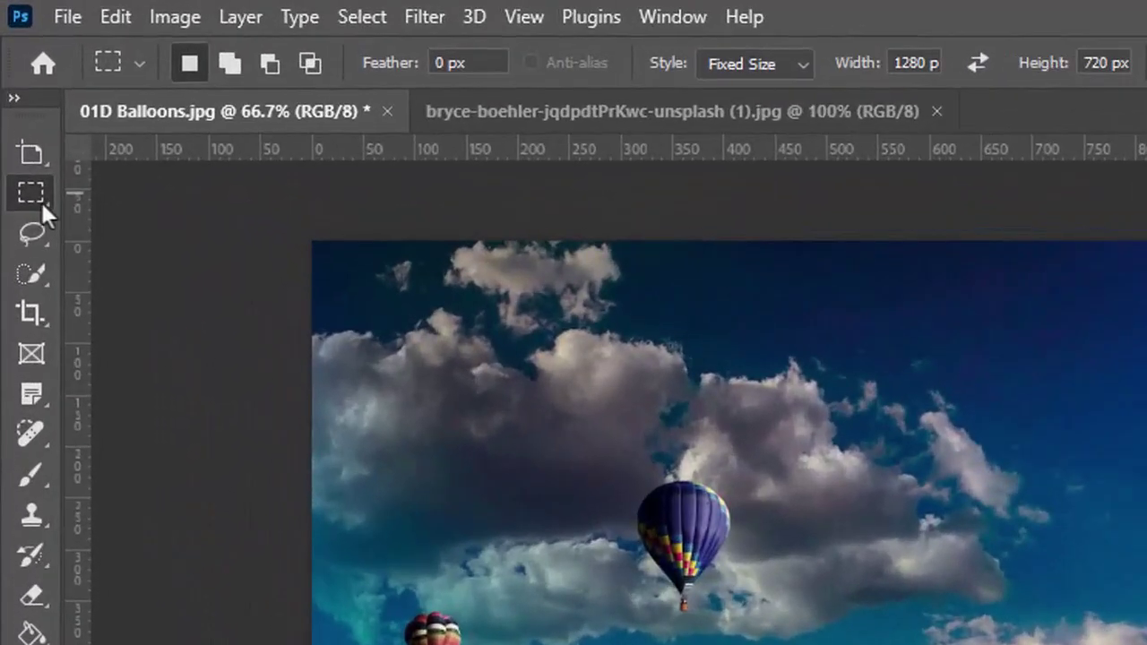
- Switch to the Elliptical Marquee Tool and select an oval over the sky
{"action": "left_click", "coordinate": [40, 200]}
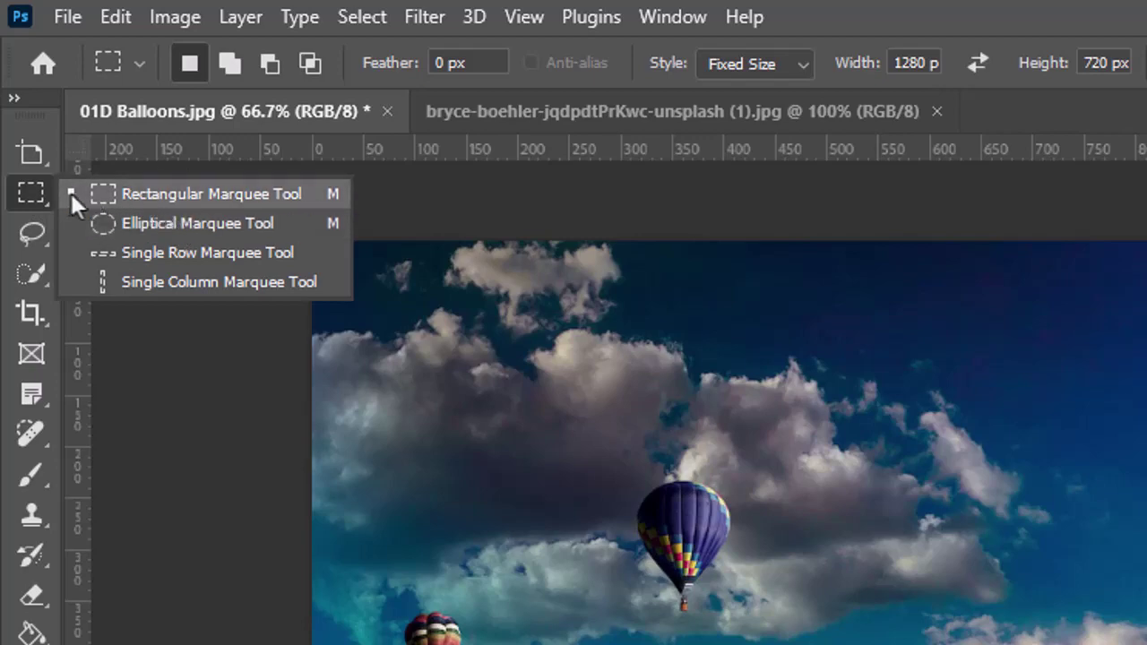
{"action": "left_click", "coordinate": [218, 224]}
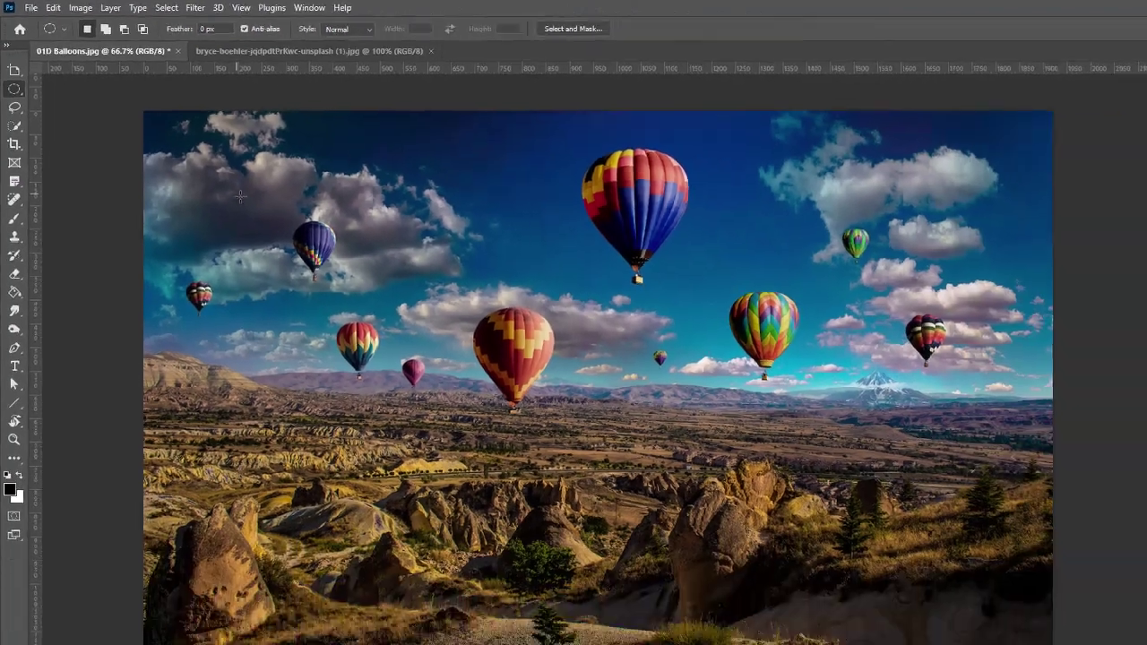
{"action": "left_click_drag", "start_coordinate": [240, 196], "coordinate": [815, 505]}
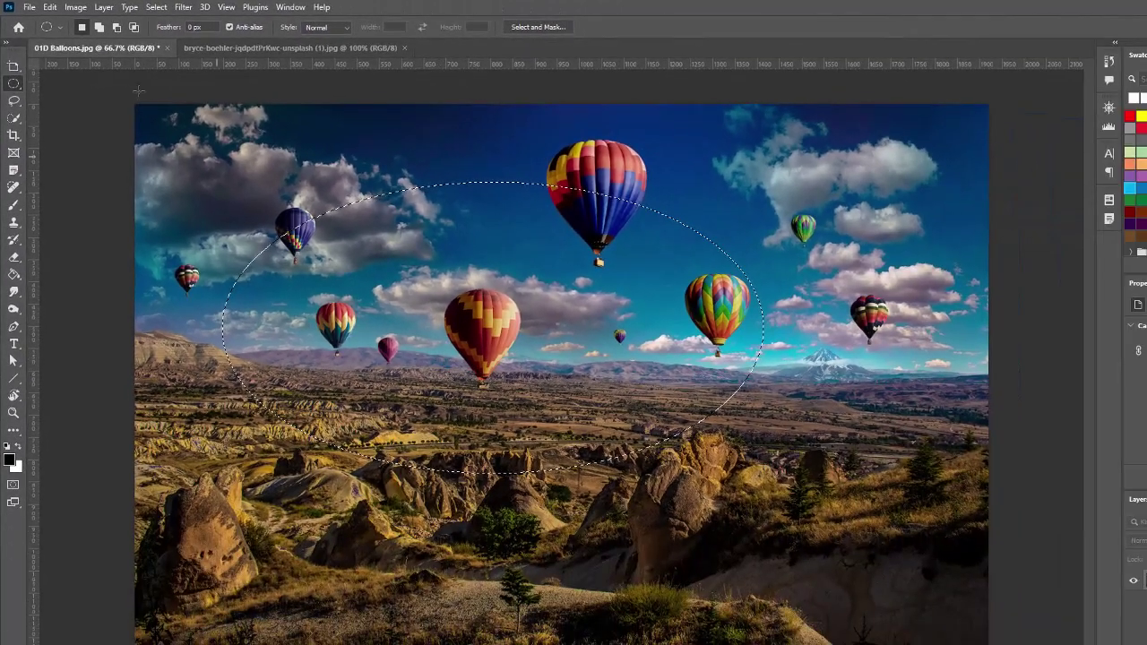
- Add a lower oval, subtract an inner oval, then intersect a final oval around the right balloon
{"action": "key", "text": "shift"}
{"action": "left_click_drag", "start_coordinate": [421, 360], "coordinate": [859, 592]}
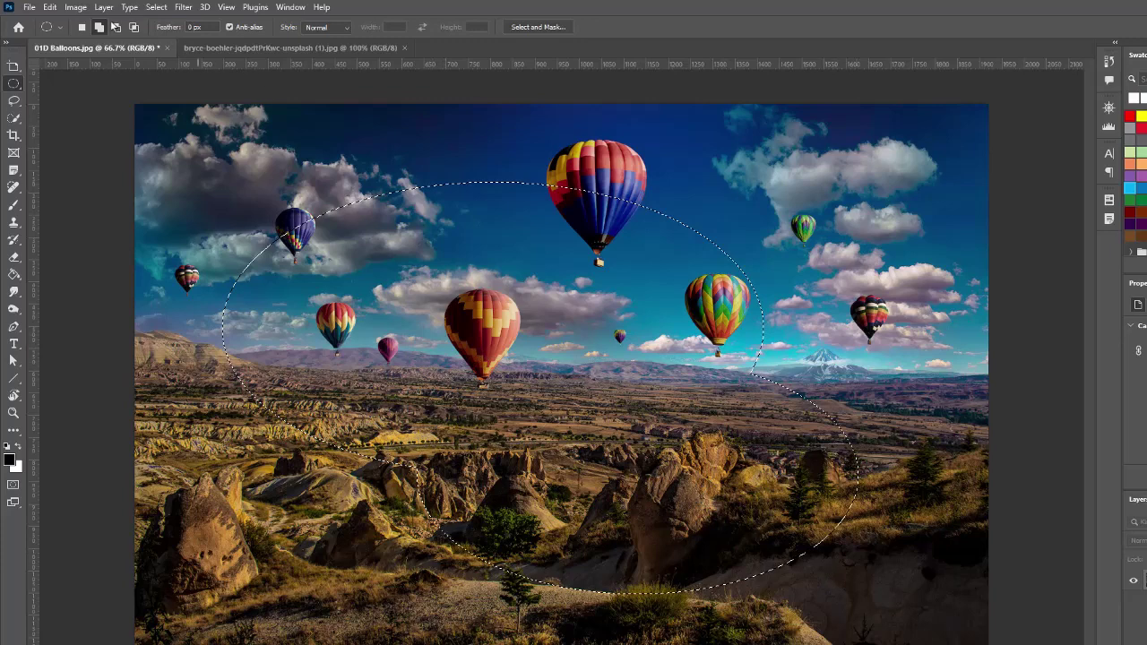
{"action": "key", "text": "alt"}
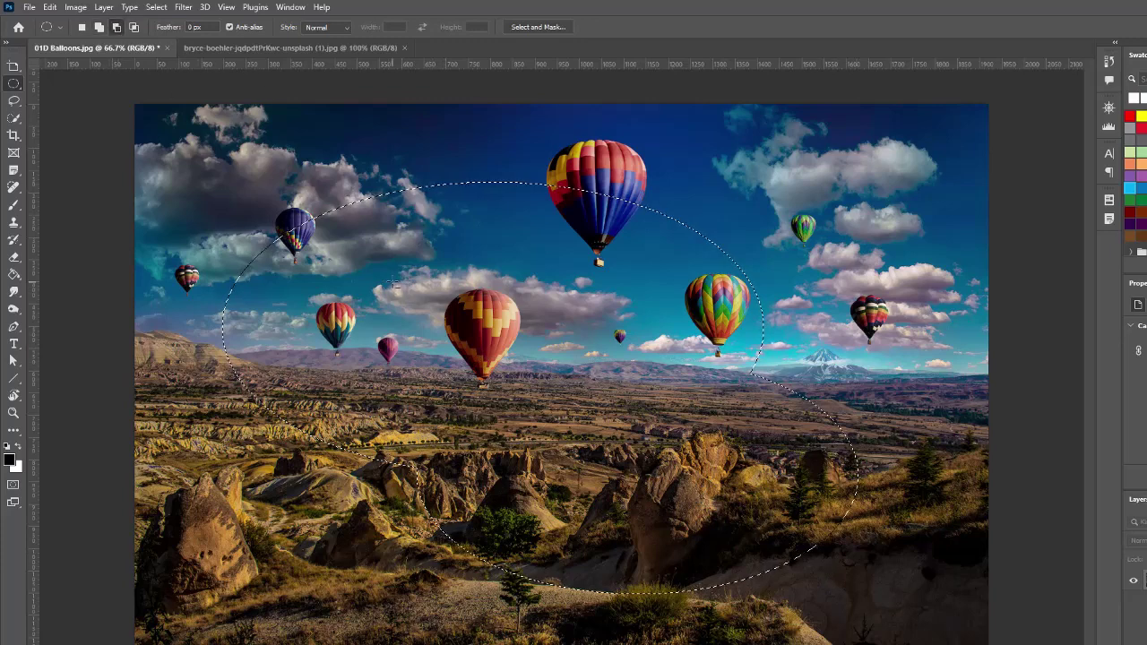
{"action": "left_click_drag", "start_coordinate": [395, 284], "coordinate": [655, 455]}
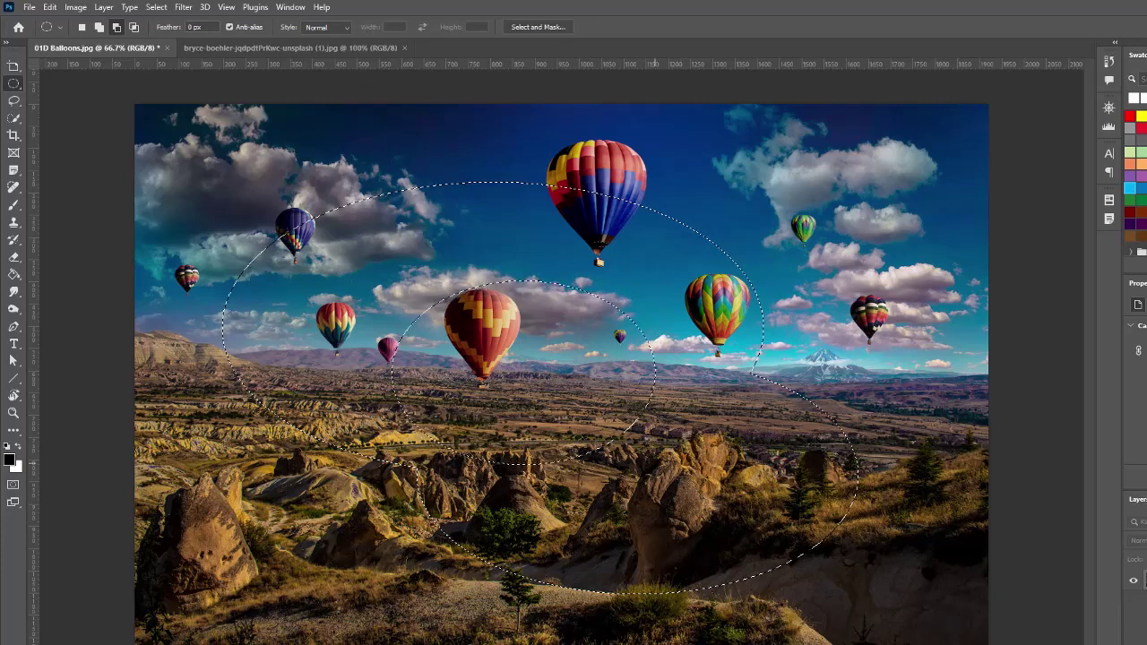
{"action": "left_click", "coordinate": [131, 28]}
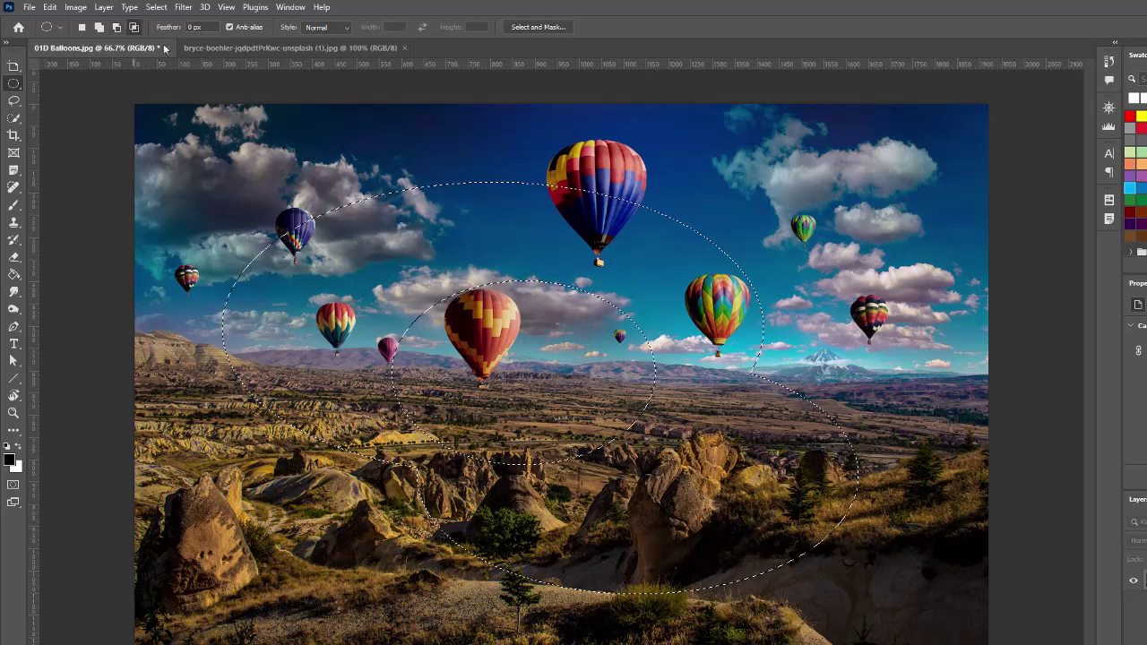
{"action": "left_click_drag", "start_coordinate": [884, 153], "coordinate": [533, 491]}
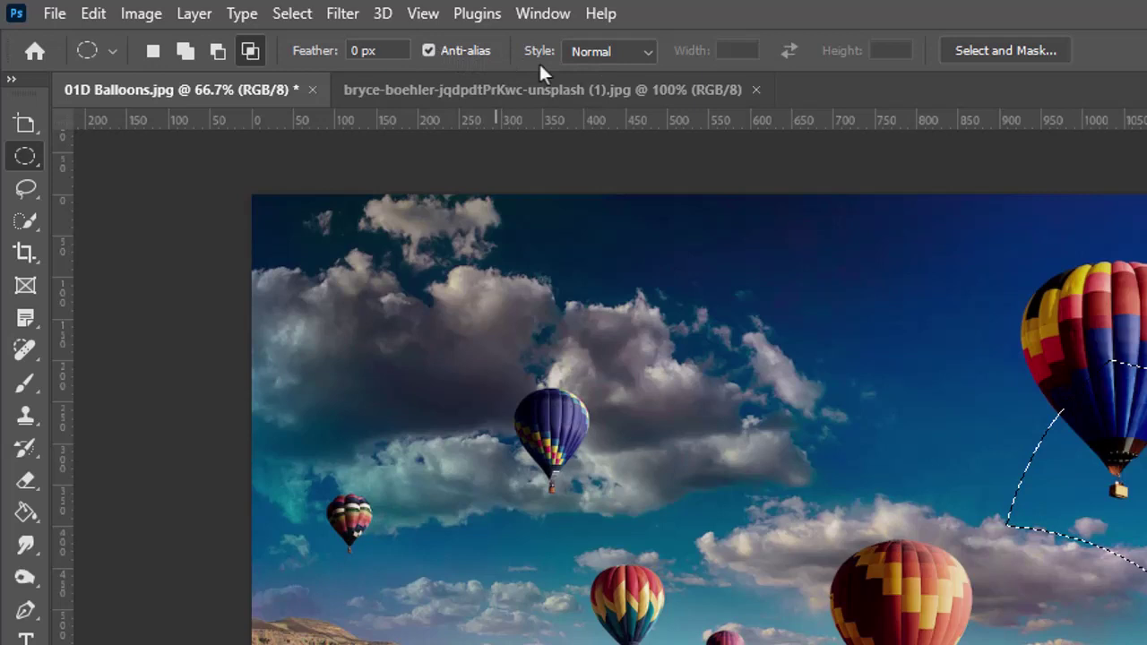
- Leave the style at Normal and switch the oval marquee from Intersect back to New Selection
{"action": "left_click", "coordinate": [642, 51]}
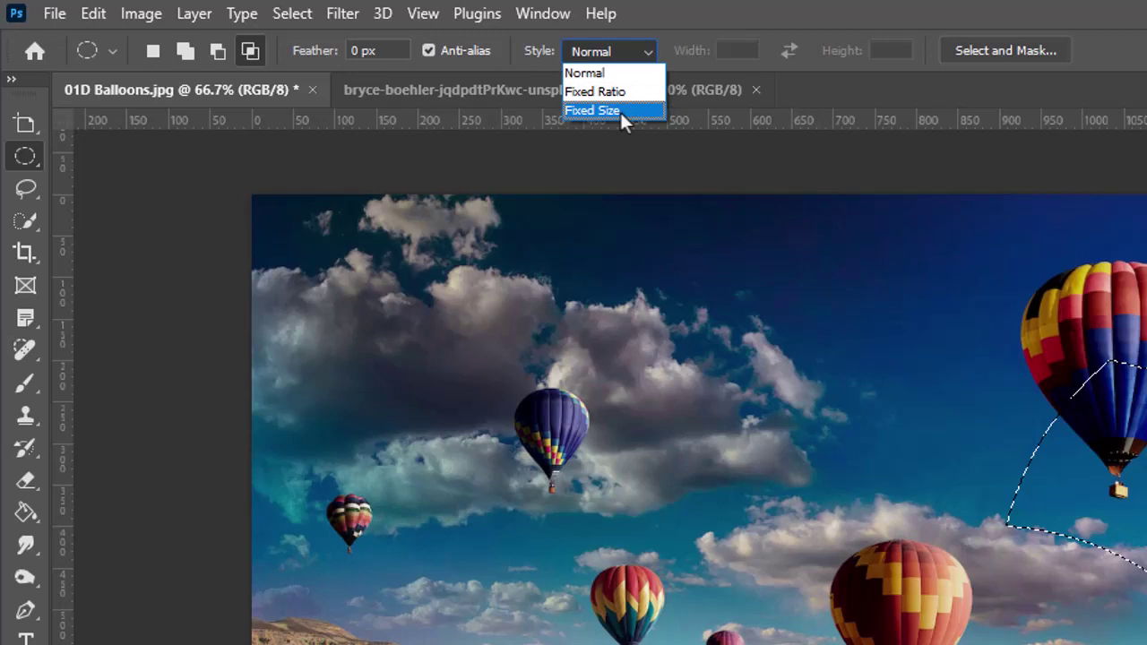
{"action": "left_click", "coordinate": [645, 51]}
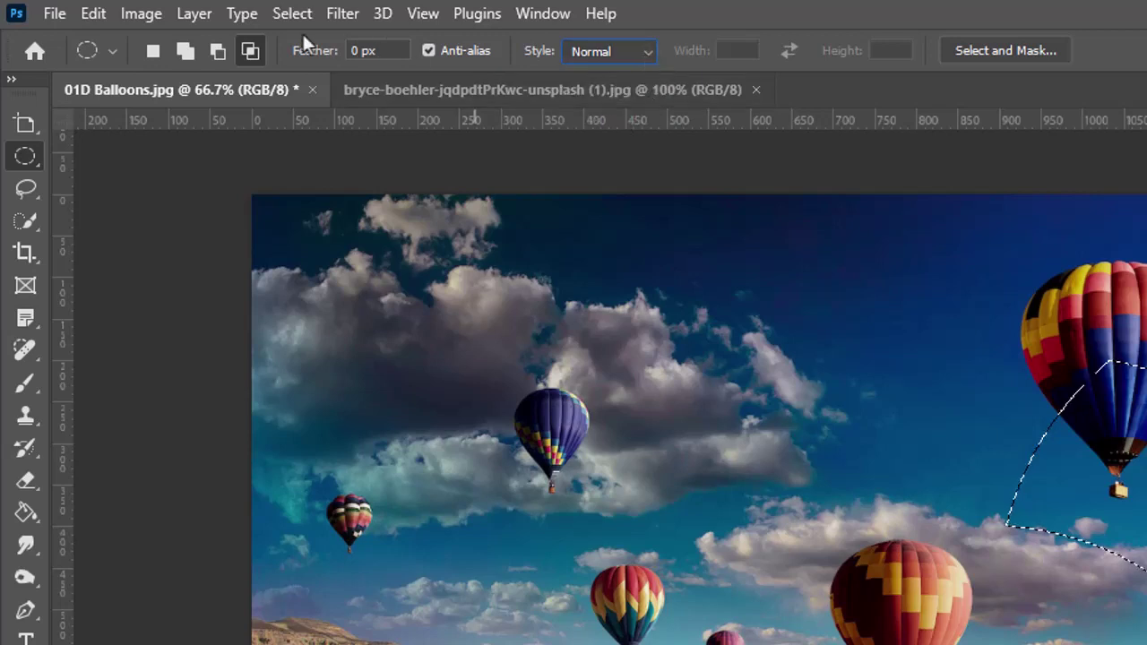
{"action": "left_click", "coordinate": [153, 51]}
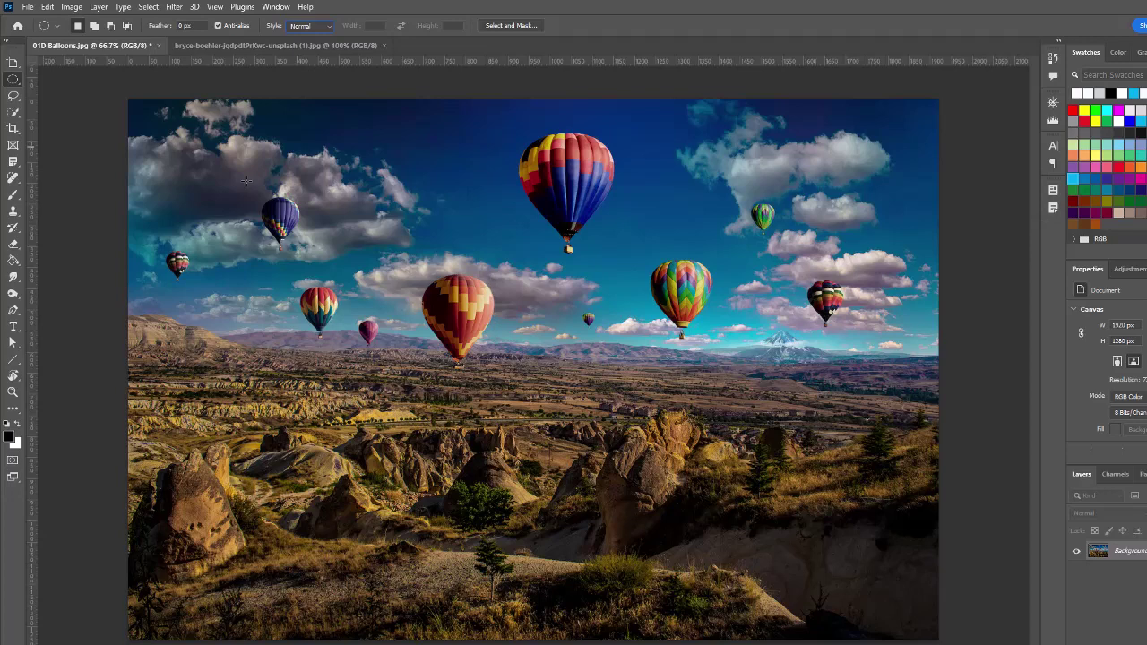
- Draw trial elliptical and circular selections, then switch to the Rectangular Marquee with Normal style
{"action": "mouse_move", "coordinate": [246, 181]}
{"action": "left_mouse_down"}
{"action": "mouse_move", "coordinate": [282, 211]}
{"action": "mouse_move", "coordinate": [663, 392]}
{"action": "mouse_move", "coordinate": [769, 474]}
{"action": "left_mouse_up"}
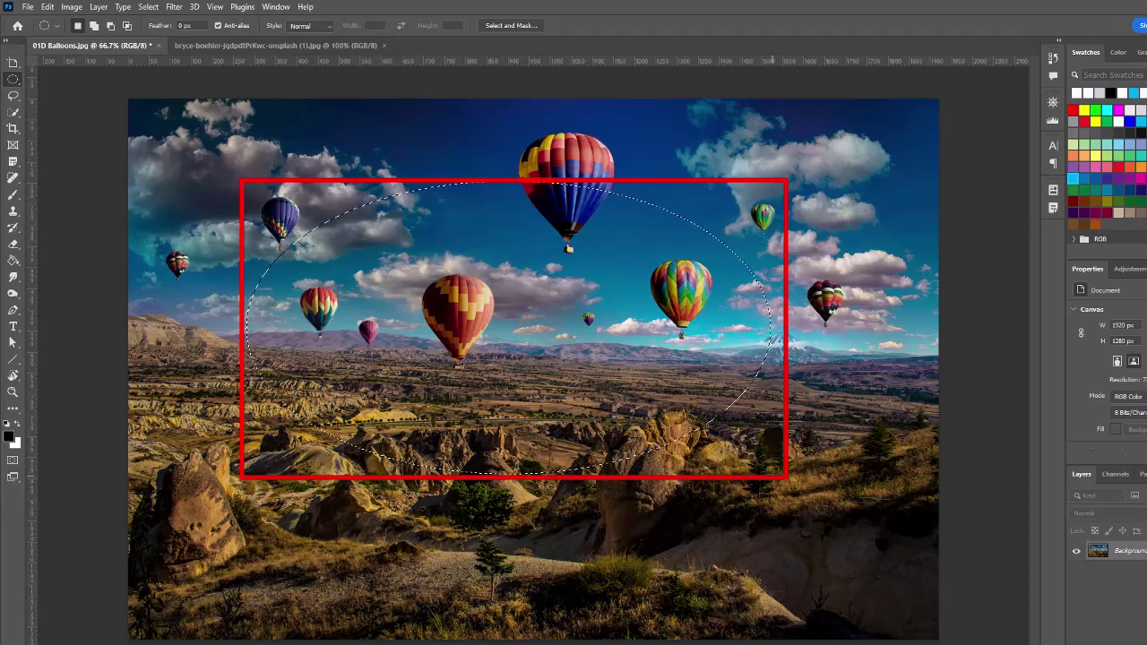
{"action": "left_click", "coordinate": [536, 343]}
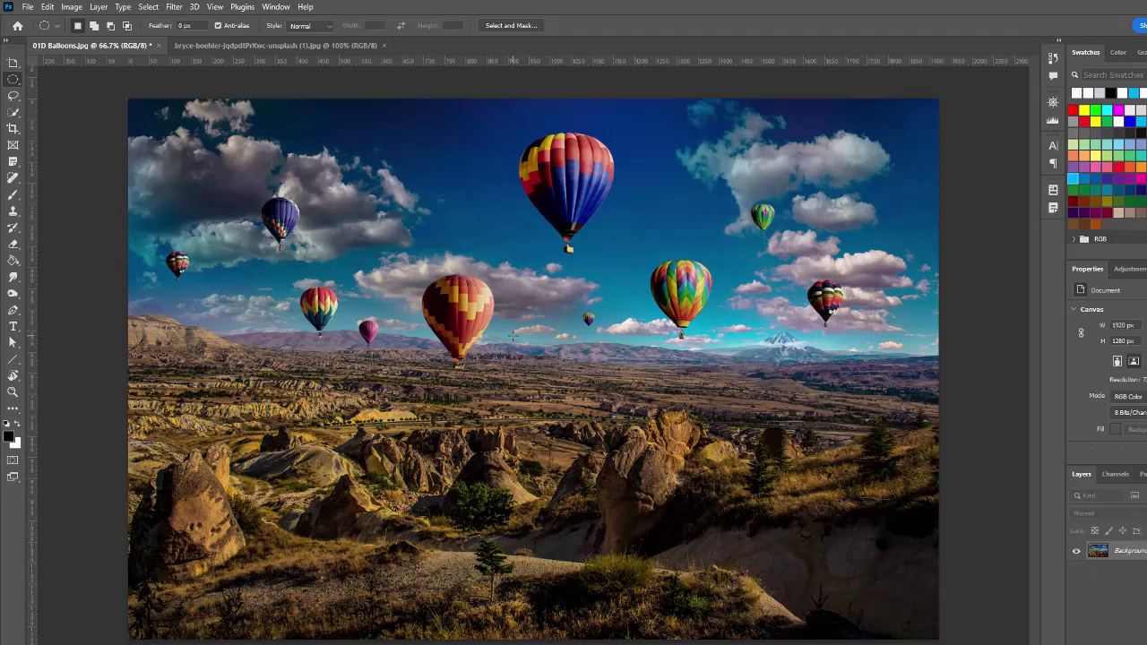
{"action": "left_click_drag", "start_coordinate": [503, 264], "coordinate": [793, 527]}
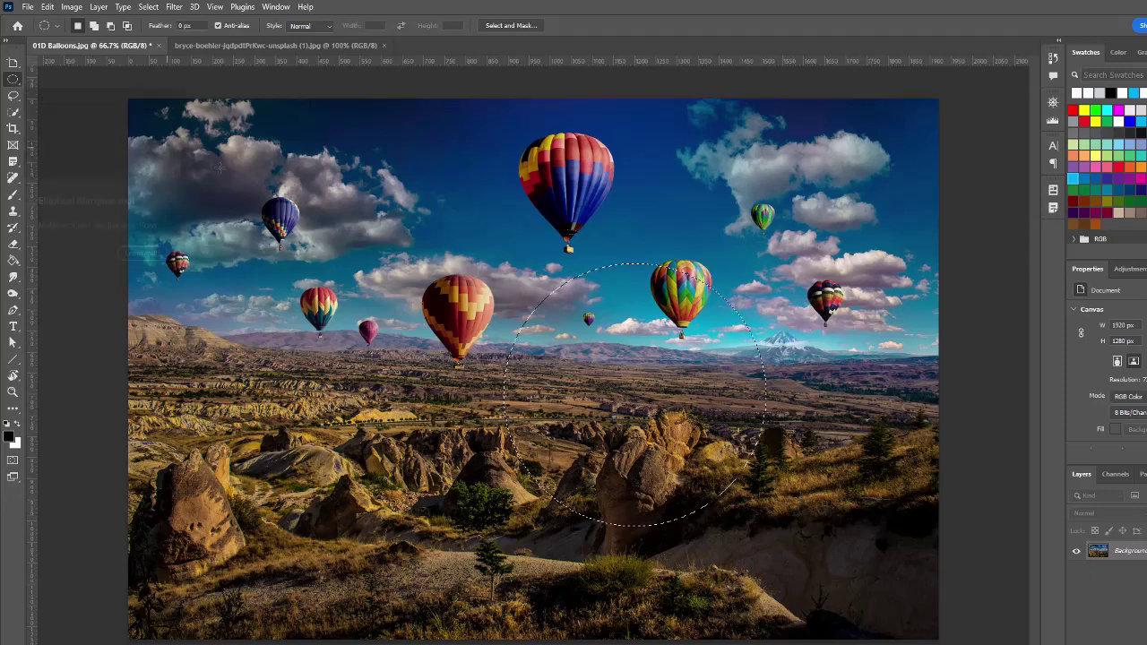
{"action": "key", "text": "shift+m"}
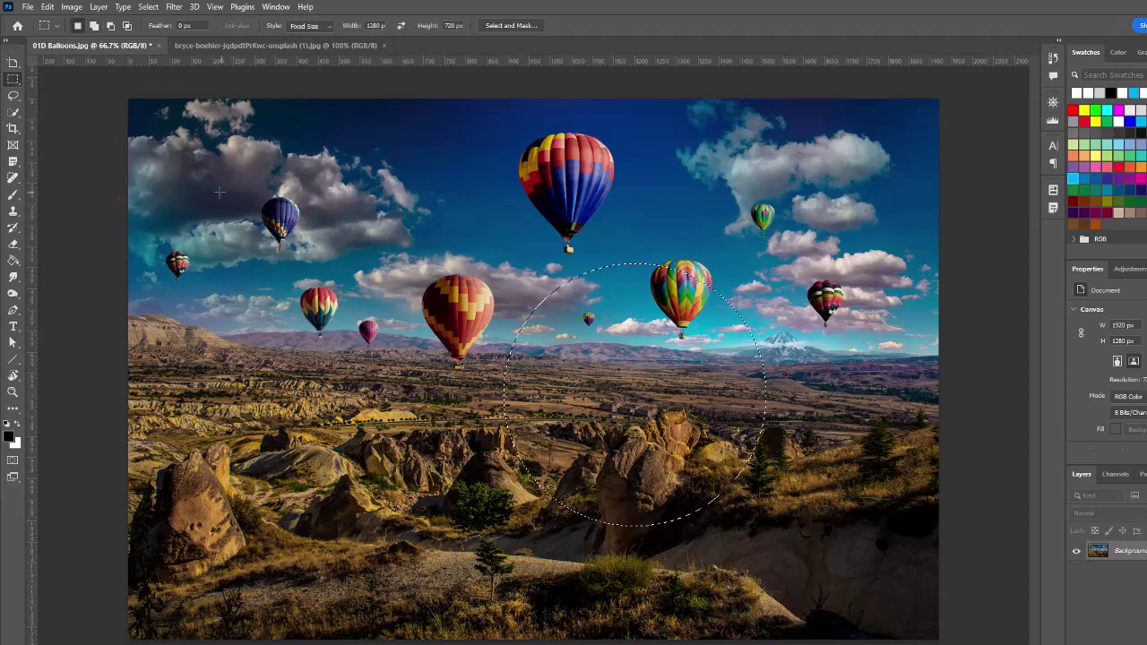
{"action": "left_click", "coordinate": [304, 26]}
{"action": "left_click", "coordinate": [305, 39]}
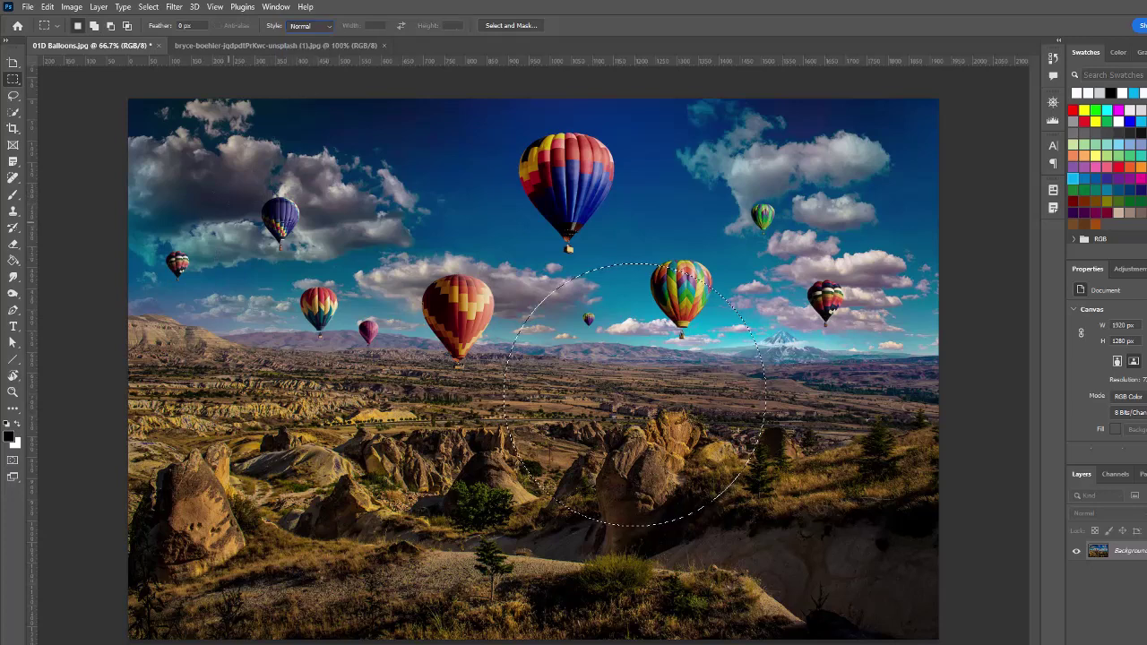
{"action": "left_click", "coordinate": [308, 220]}
- Draw a trial square, a rectangle around the big balloon, and a basket-centred square, clearing each
{"action": "left_click_drag", "start_coordinate": [309, 221], "coordinate": [584, 446]}
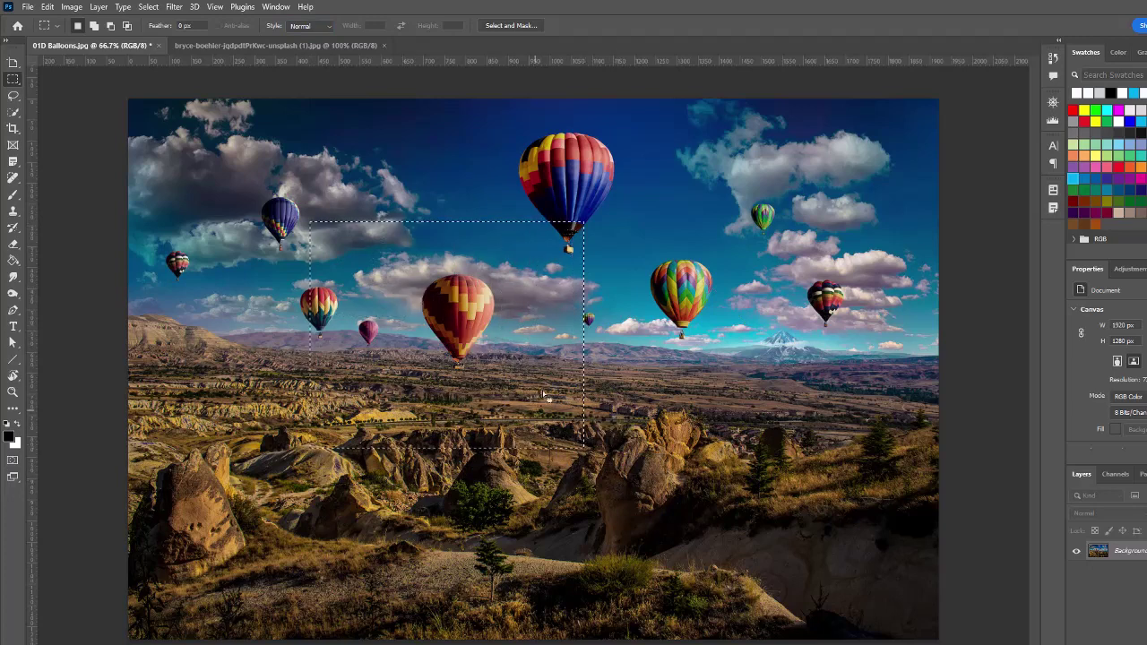
{"action": "left_click", "coordinate": [599, 367]}
{"action": "mouse_move", "coordinate": [491, 316]}
{"action": "left_mouse_down"}
{"action": "mouse_move", "coordinate": [641, 431]}
{"action": "mouse_move", "coordinate": [664, 487]}
{"action": "mouse_move", "coordinate": [610, 433]}
{"action": "mouse_move", "coordinate": [739, 462]}
{"action": "left_mouse_up"}
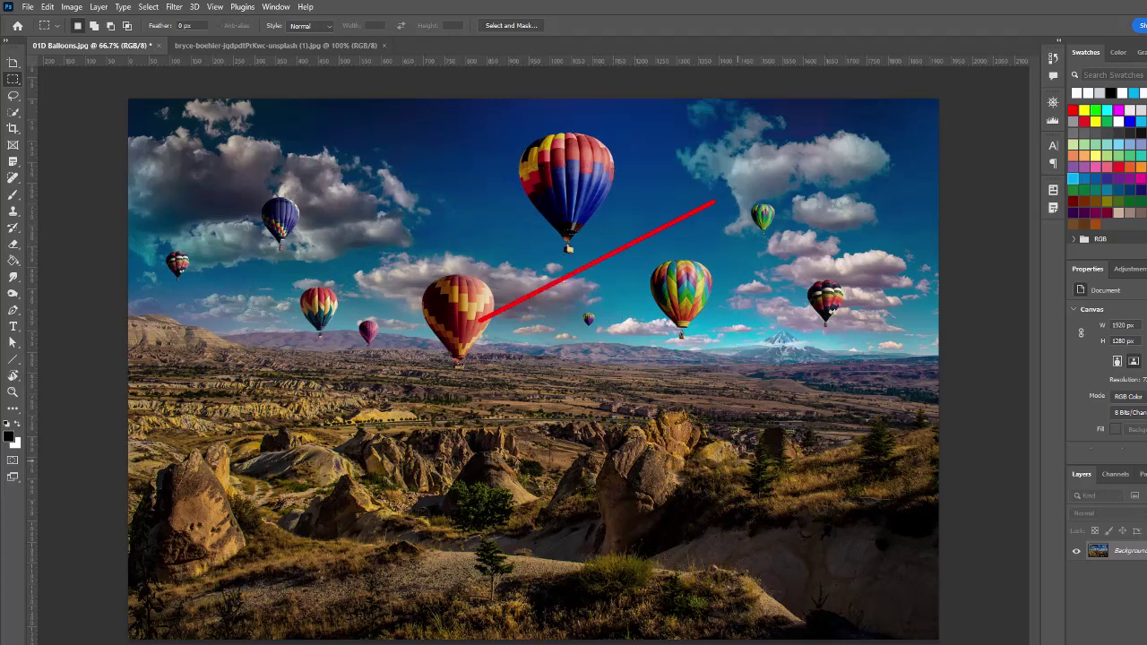
{"action": "left_click", "coordinate": [633, 536]}
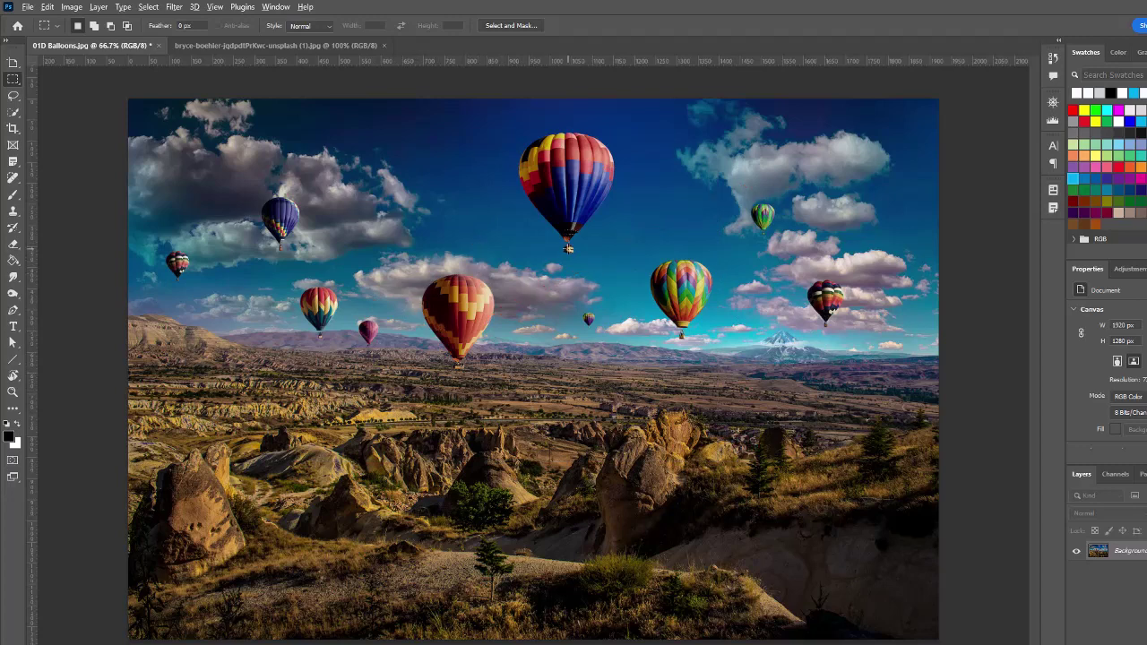
{"action": "left_click_drag", "start_coordinate": [568, 249], "coordinate": [490, 170]}
{"action": "left_click", "coordinate": [645, 324]}
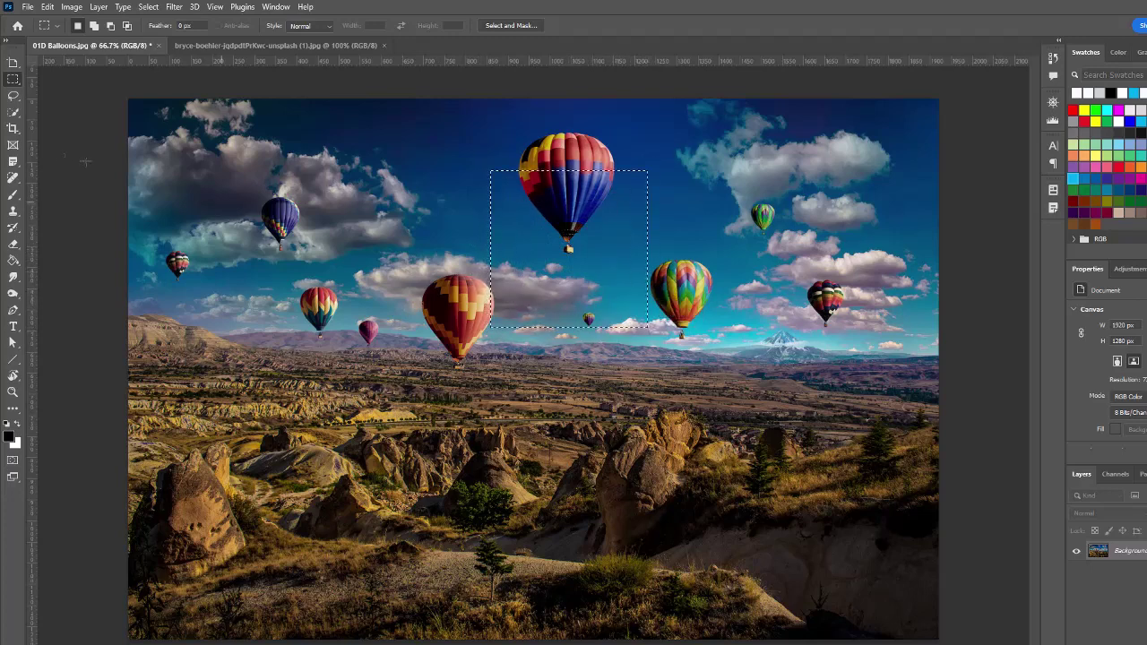
{"action": "left_click", "coordinate": [478, 292]}
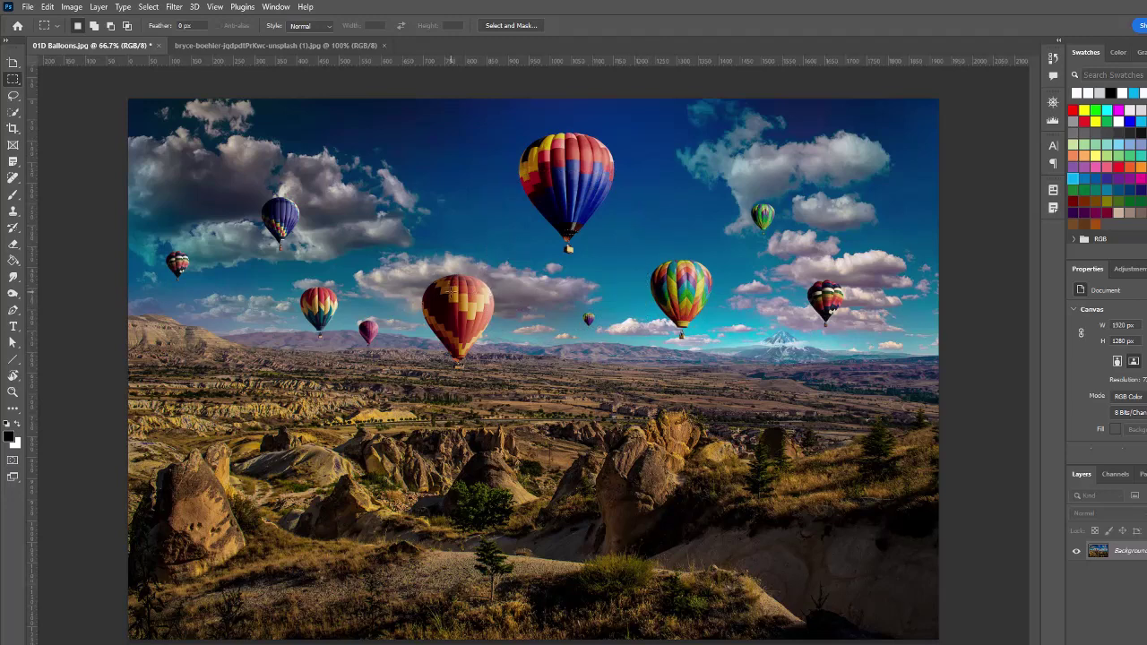
- Back on ovals via Shift+M, draw a wide ellipse and a 366 x 366 px circle around the basket, then deselect
{"action": "key", "text": "shift+m"}
{"action": "left_click_drag", "start_coordinate": [569, 249], "coordinate": [687, 291]}
{"action": "left_click", "coordinate": [565, 248]}
{"action": "left_click_drag", "start_coordinate": [569, 249], "coordinate": [719, 329]}
{"action": "key", "text": "ctrl+d"}
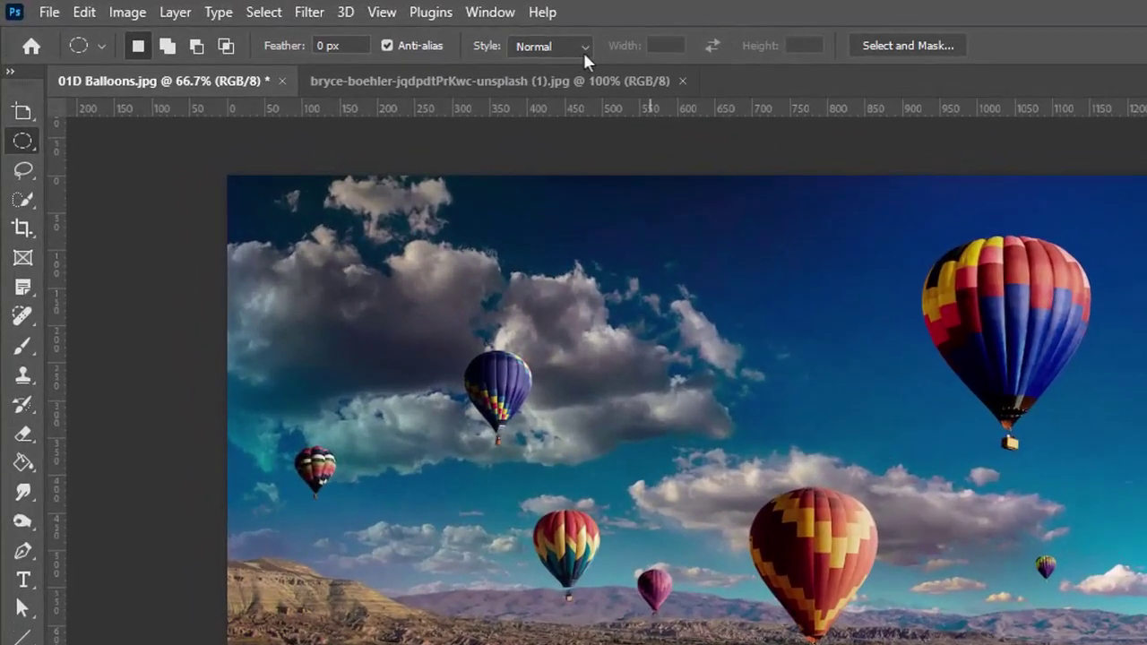
- Set the elliptical style to Fixed Ratio with width 2 and draw an 854 x 427 px oval across the balloons
{"action": "left_click", "coordinate": [563, 48]}
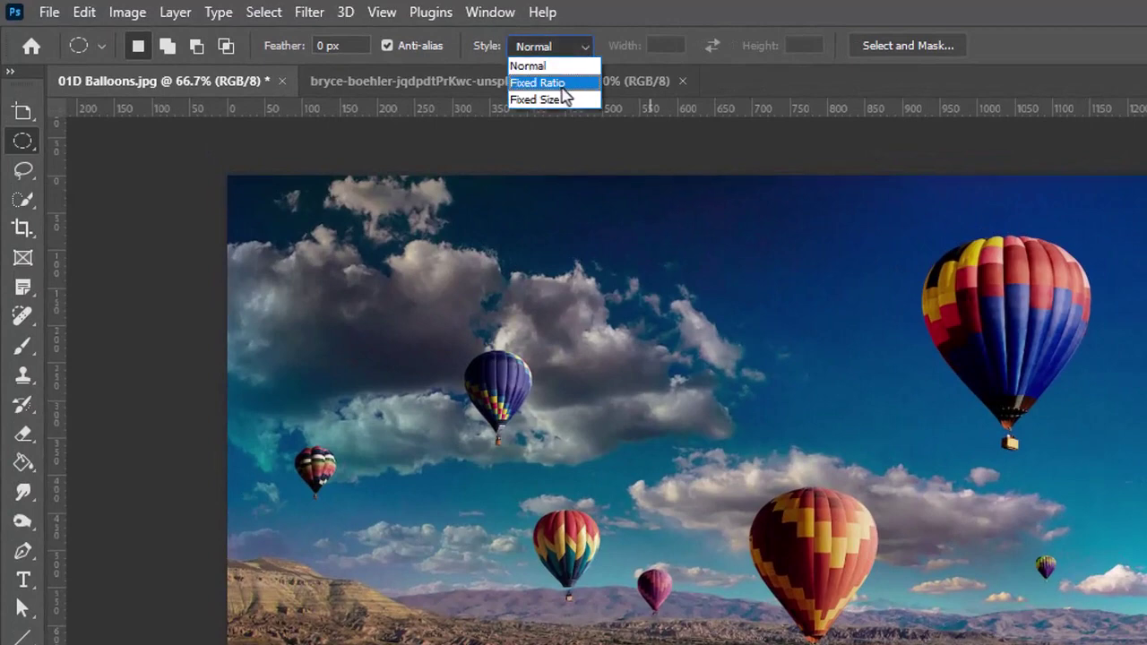
{"action": "left_click", "coordinate": [573, 84]}
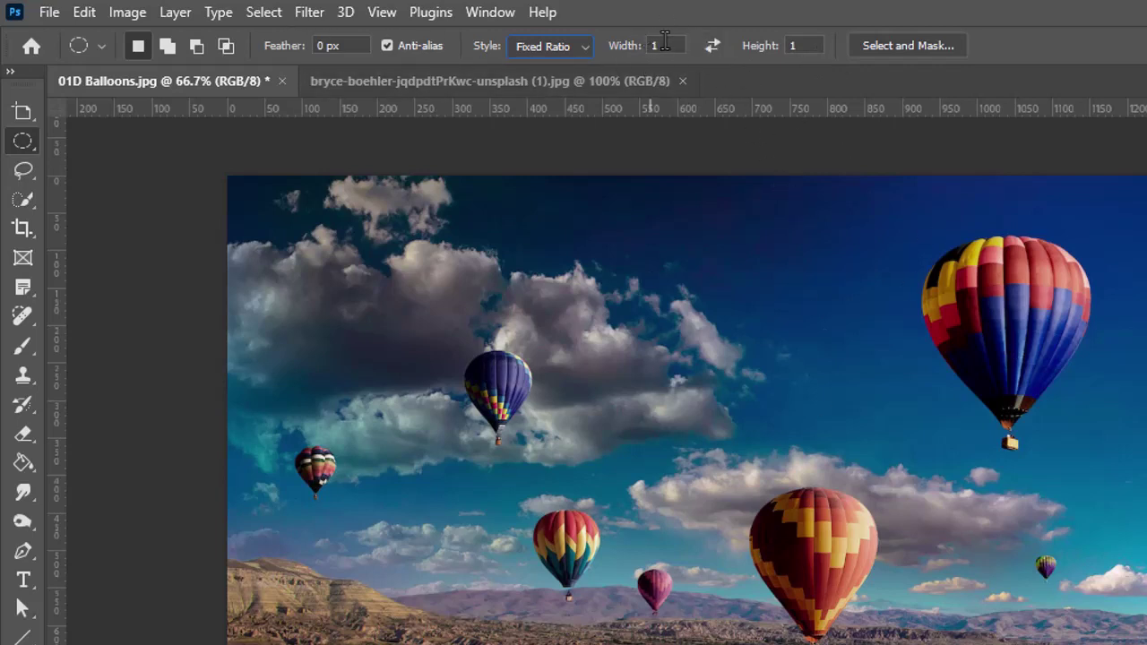
{"action": "left_click", "coordinate": [667, 46]}
{"action": "type", "text": "2"}
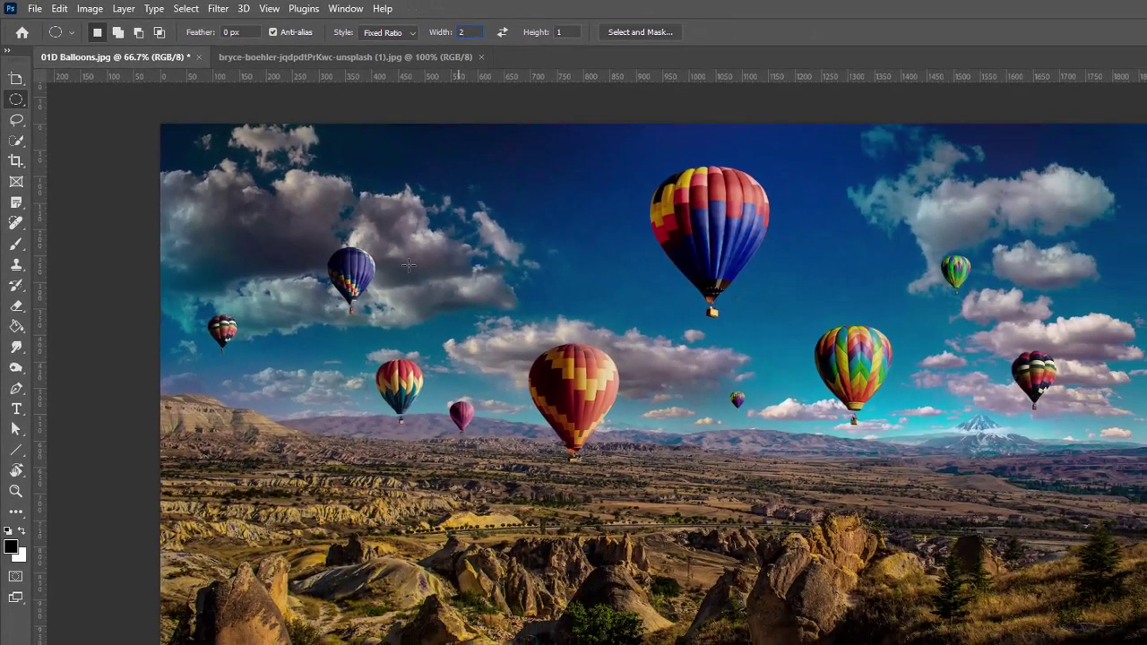
{"action": "left_click_drag", "start_coordinate": [432, 280], "coordinate": [866, 489]}
- Set the elliptical style to Fixed Size with width 1280 px and height 720 px
{"action": "left_click", "coordinate": [407, 34]}
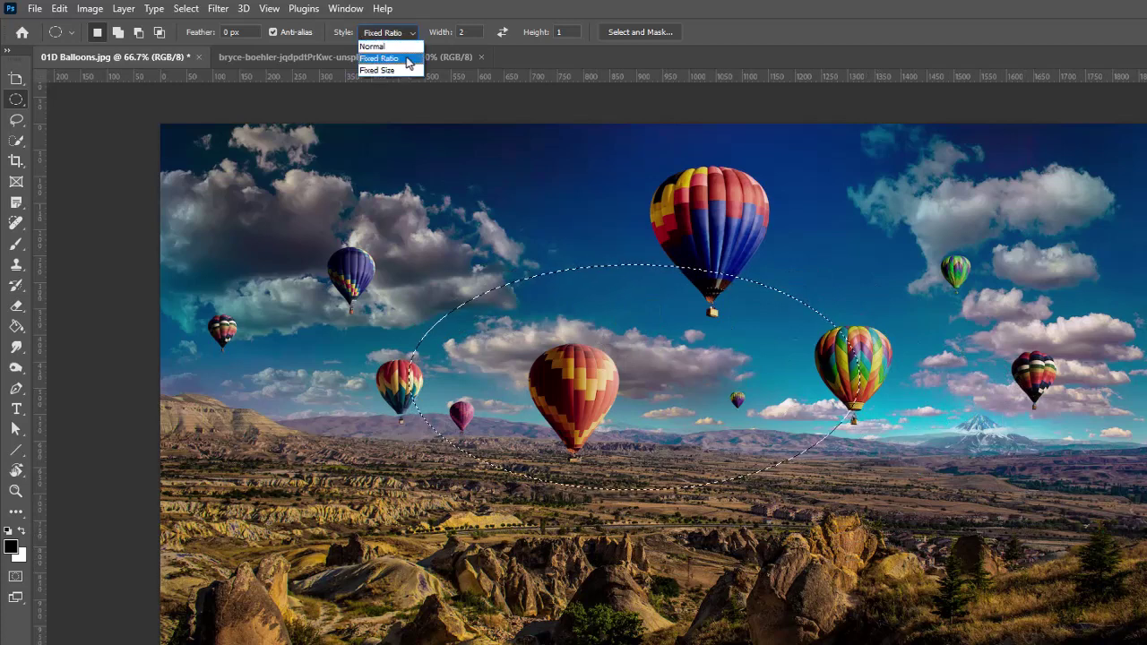
{"action": "left_click", "coordinate": [405, 72]}
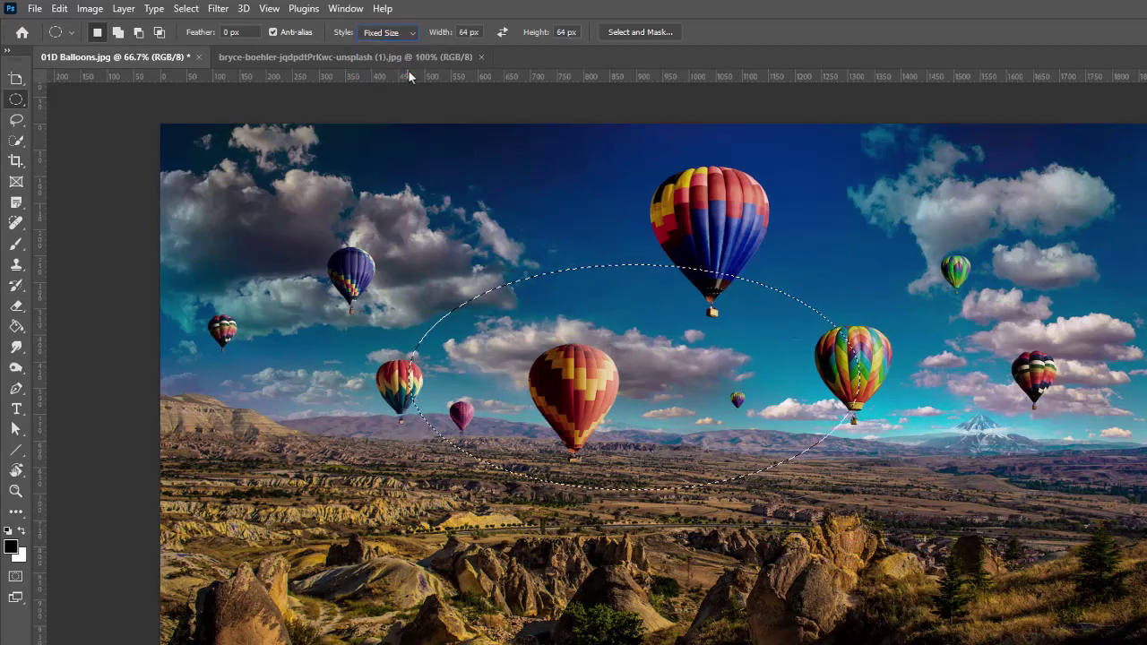
{"action": "left_click", "coordinate": [466, 32]}
{"action": "type", "text": "1280 px"}
{"action": "left_click", "coordinate": [567, 32]}
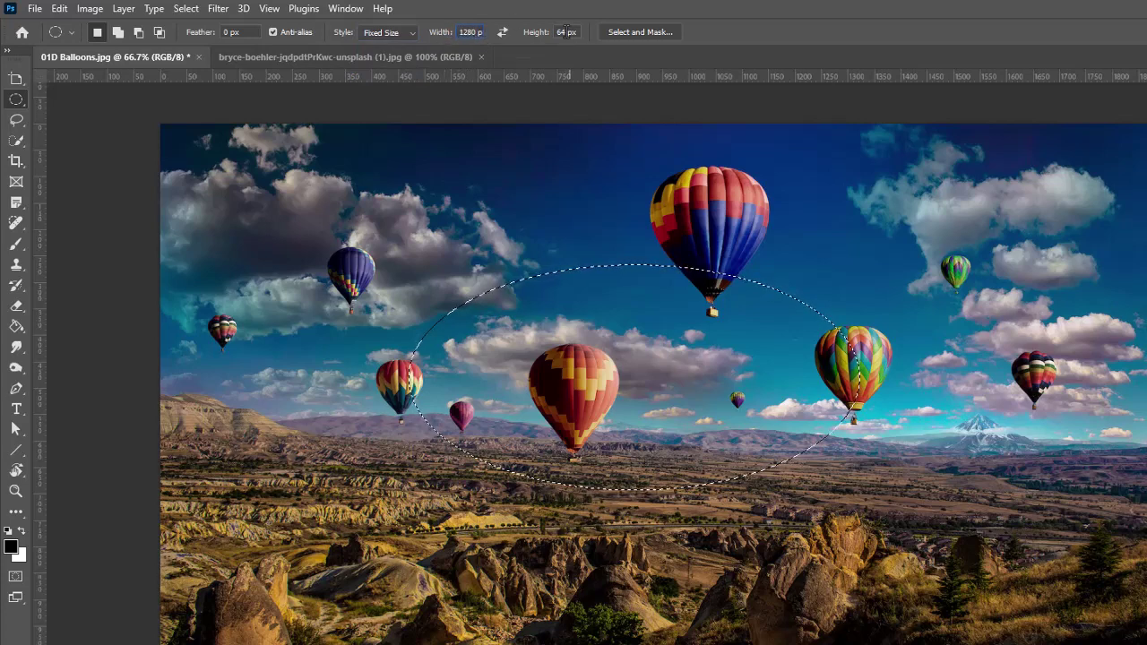
{"action": "type", "text": "720 px"}
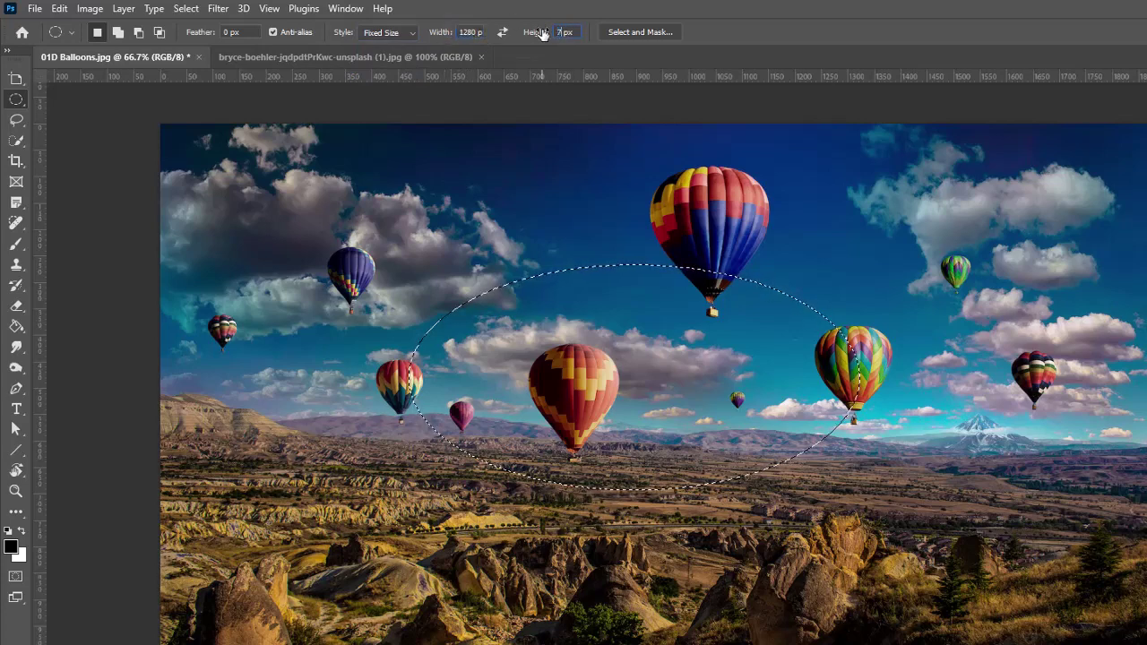
{"action": "key", "text": "ctrl+d"}
- Place 1280 x 720 px ovals at the upper left, lower left and right, then clear the selection
{"action": "left_click", "coordinate": [313, 220]}
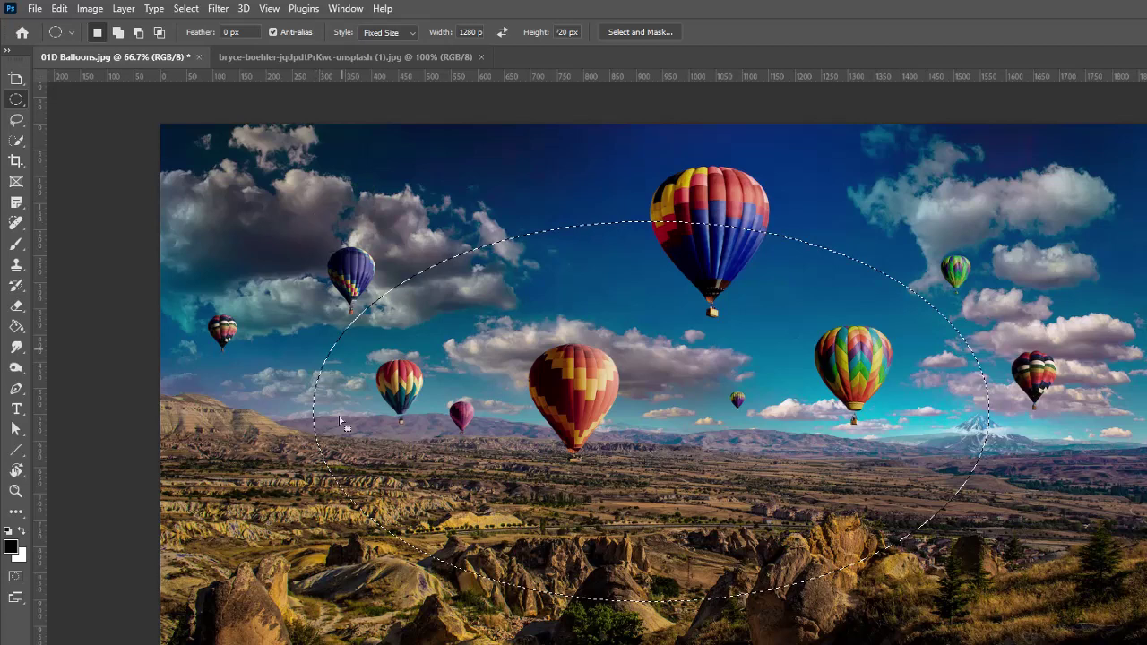
{"action": "left_click", "coordinate": [282, 430]}
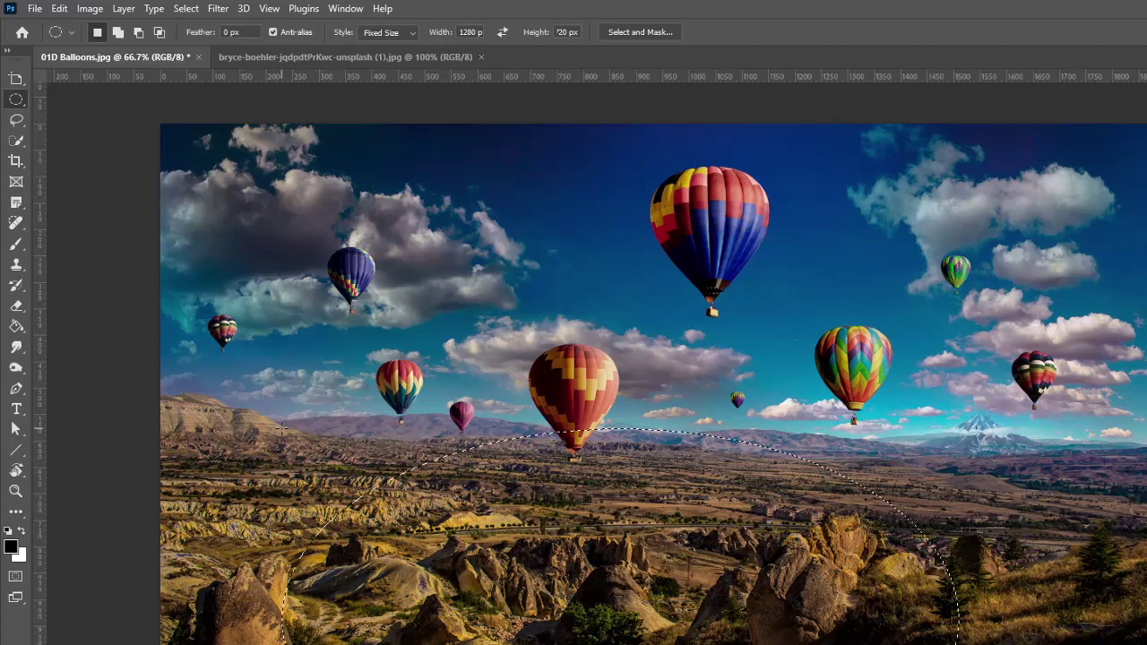
{"action": "left_click", "coordinate": [984, 301]}
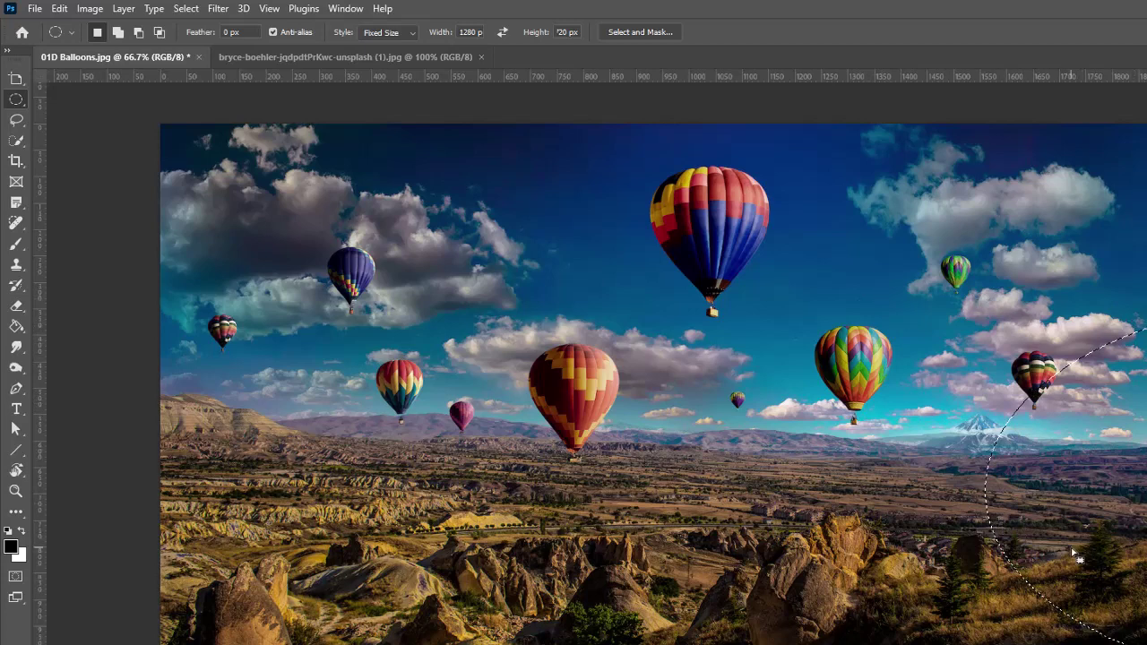
{"action": "left_click", "coordinate": [477, 265]}
- Use the Single Row Marquee to select a 1920 x 1 px row just above the horizon
{"action": "right_click", "coordinate": [20, 102]}
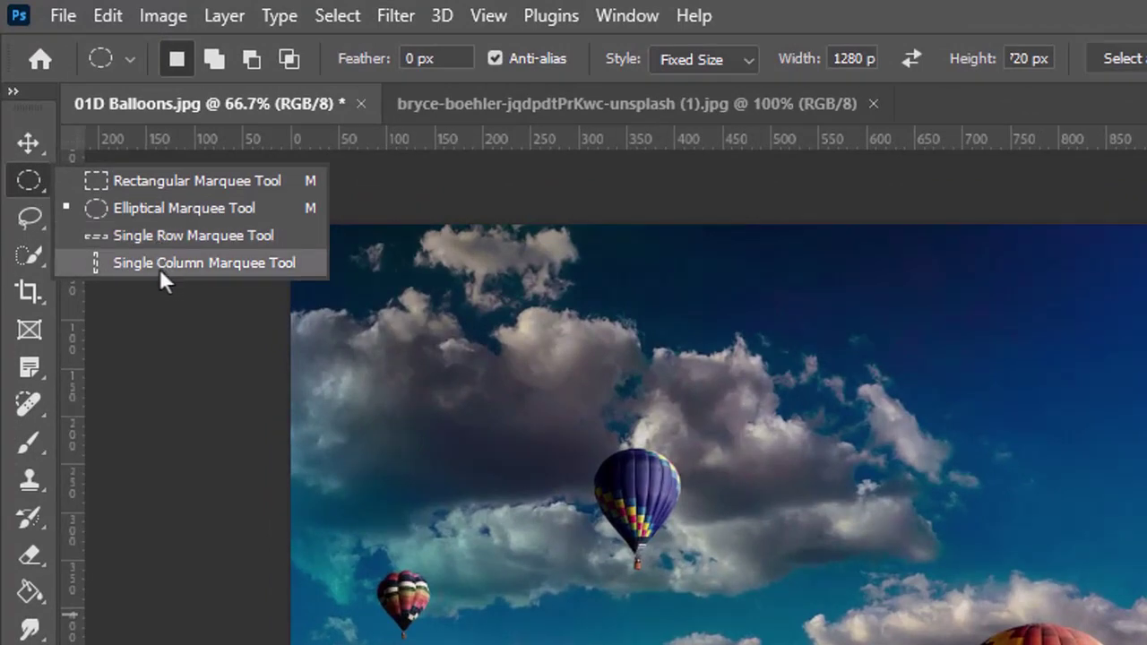
{"action": "left_click", "coordinate": [213, 236]}
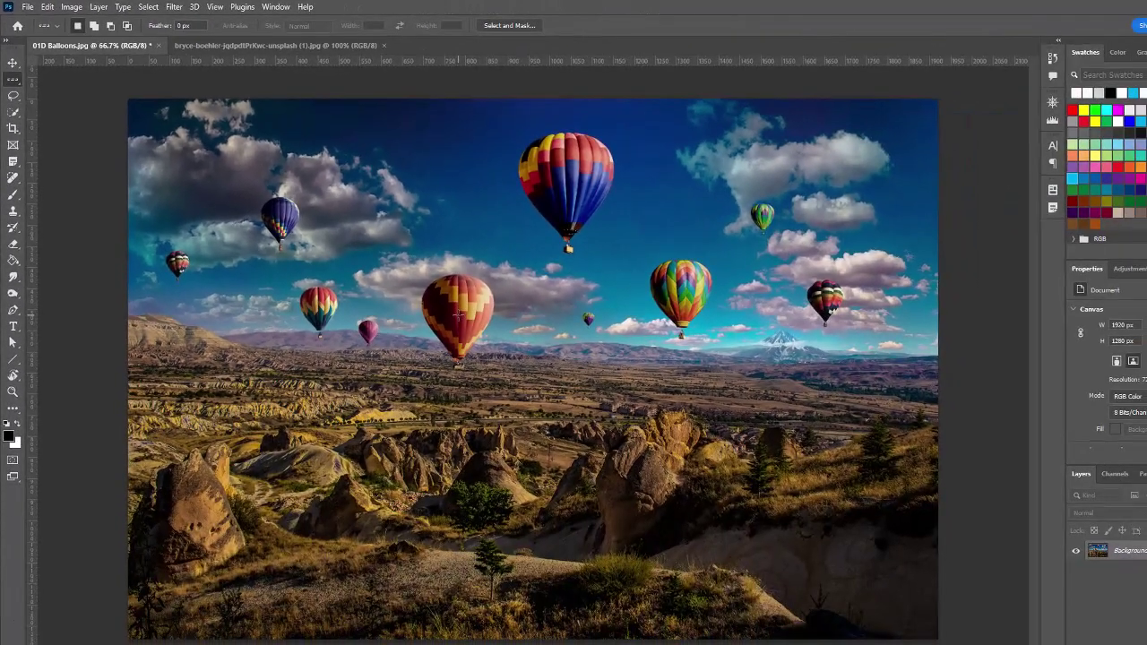
{"action": "left_click", "coordinate": [458, 316]}
{"action": "left_click", "coordinate": [47, 7]}
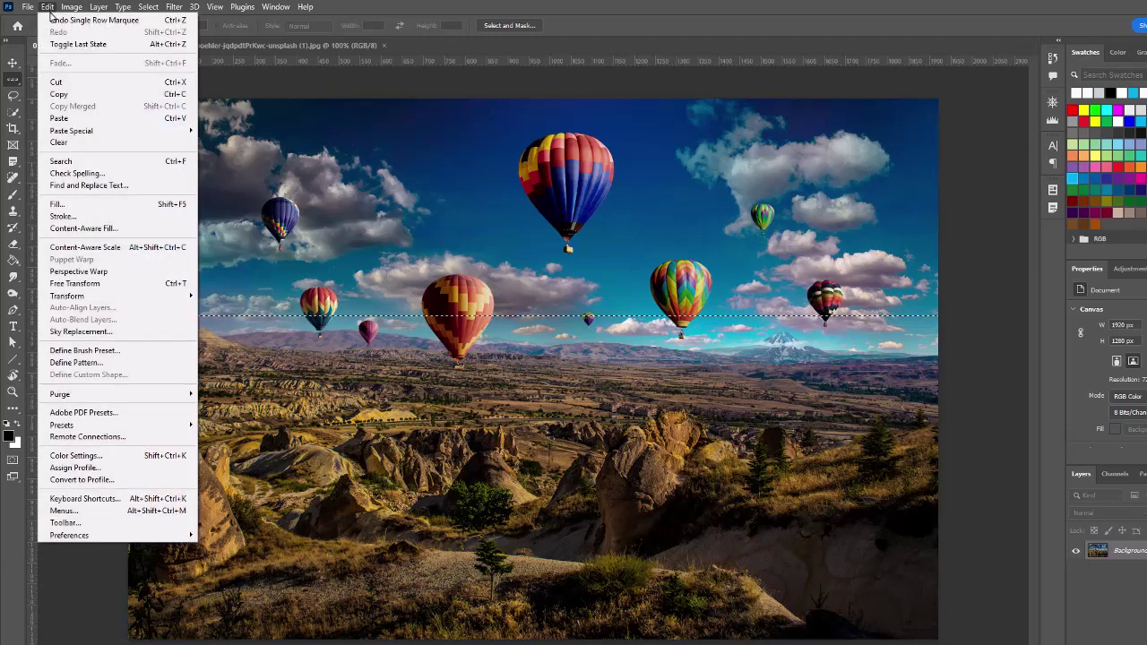
- Define the selected one-pixel row as a new pattern named 'balloon row'
{"action": "left_click", "coordinate": [82, 364]}
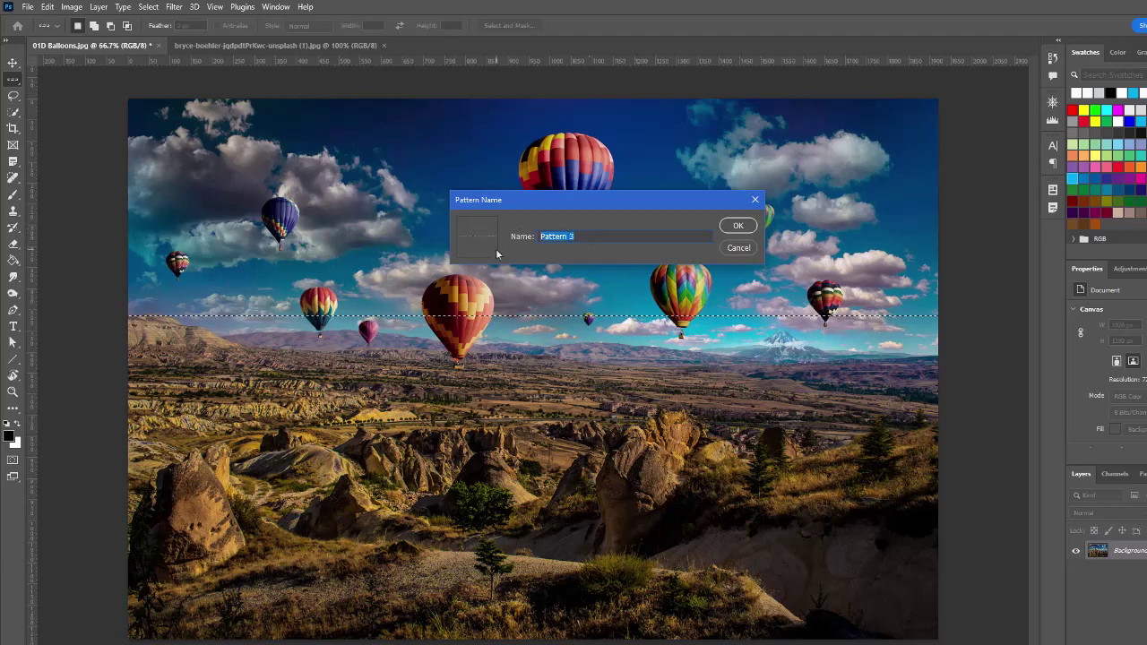
{"action": "type", "text": "ballo"}
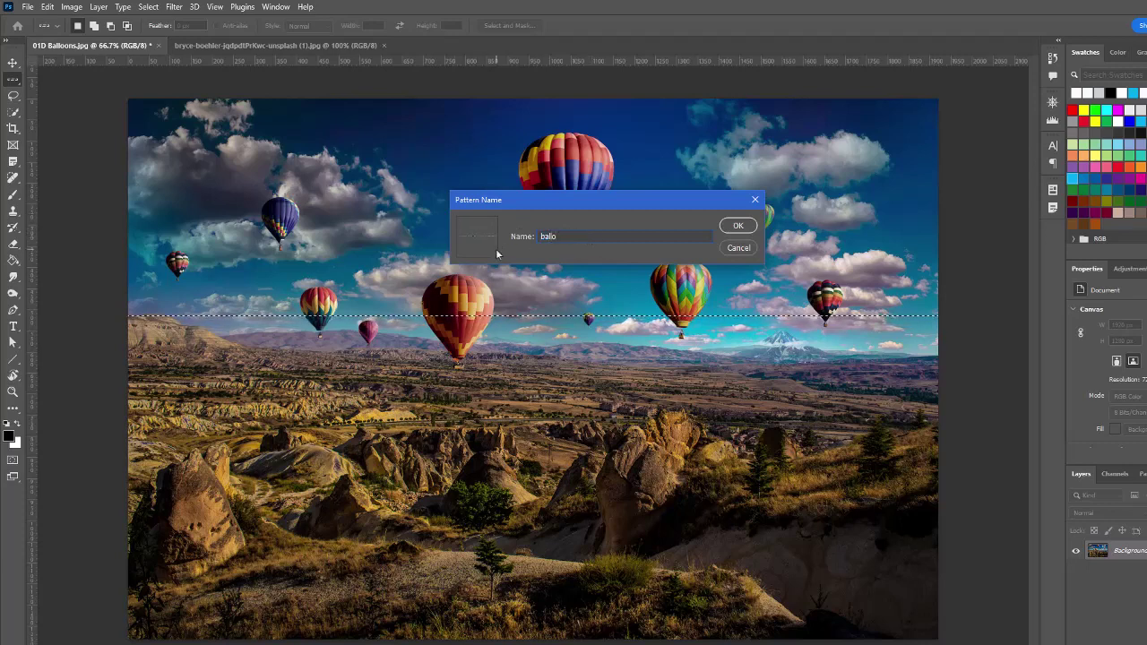
{"action": "type", "text": "on row"}
{"action": "left_click", "coordinate": [738, 226]}
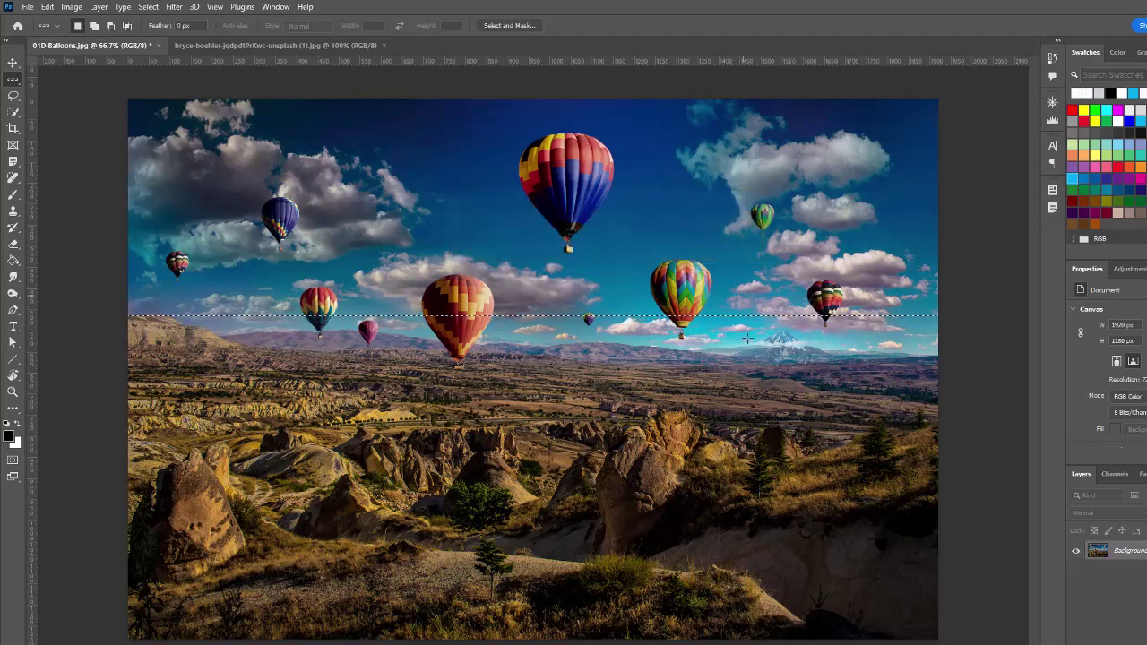
- Create a blank 1920 x 1280 px document, Untitled-1, and select its whole canvas
{"action": "left_click", "coordinate": [27, 7]}
{"action": "left_click", "coordinate": [39, 20]}
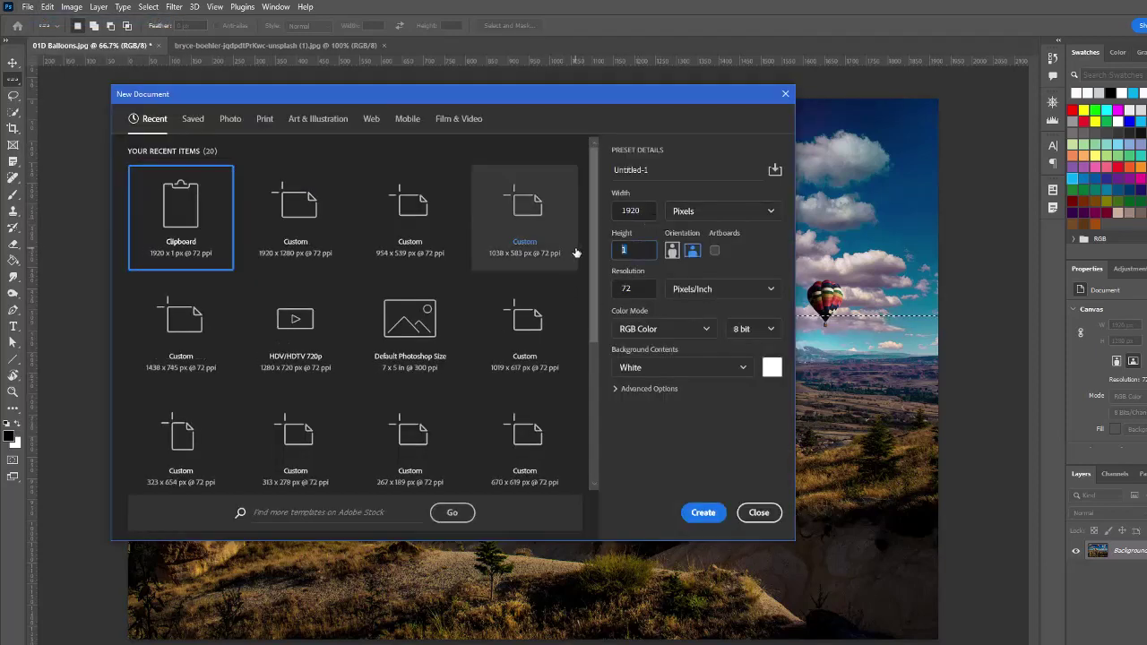
{"action": "type", "text": "280"}
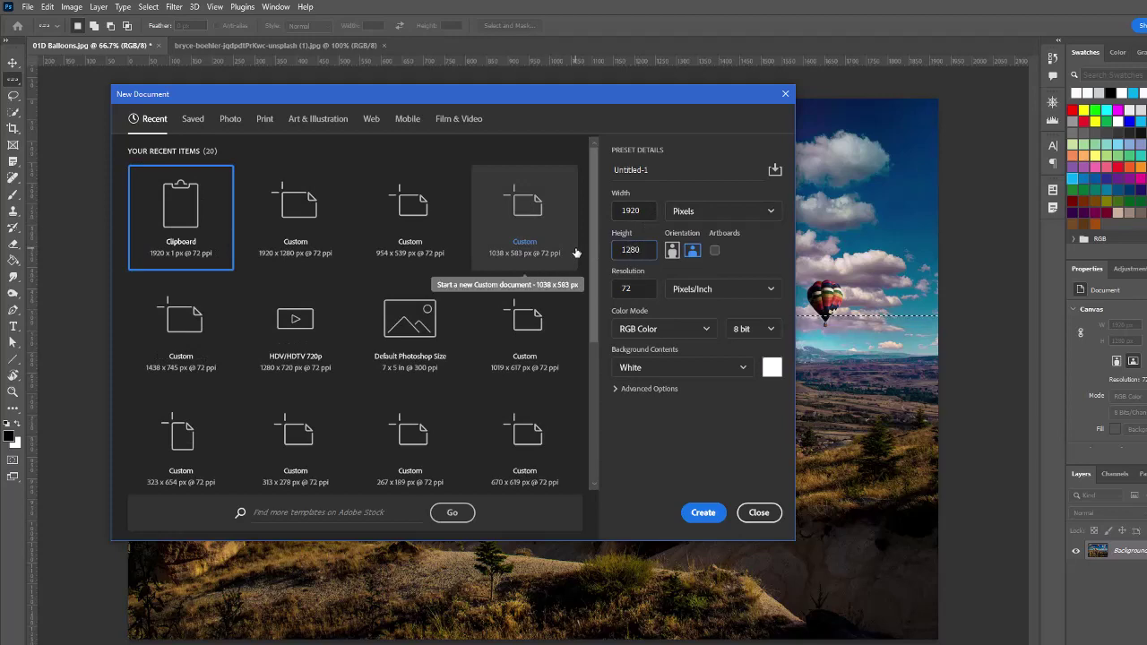
{"action": "left_click", "coordinate": [711, 513]}
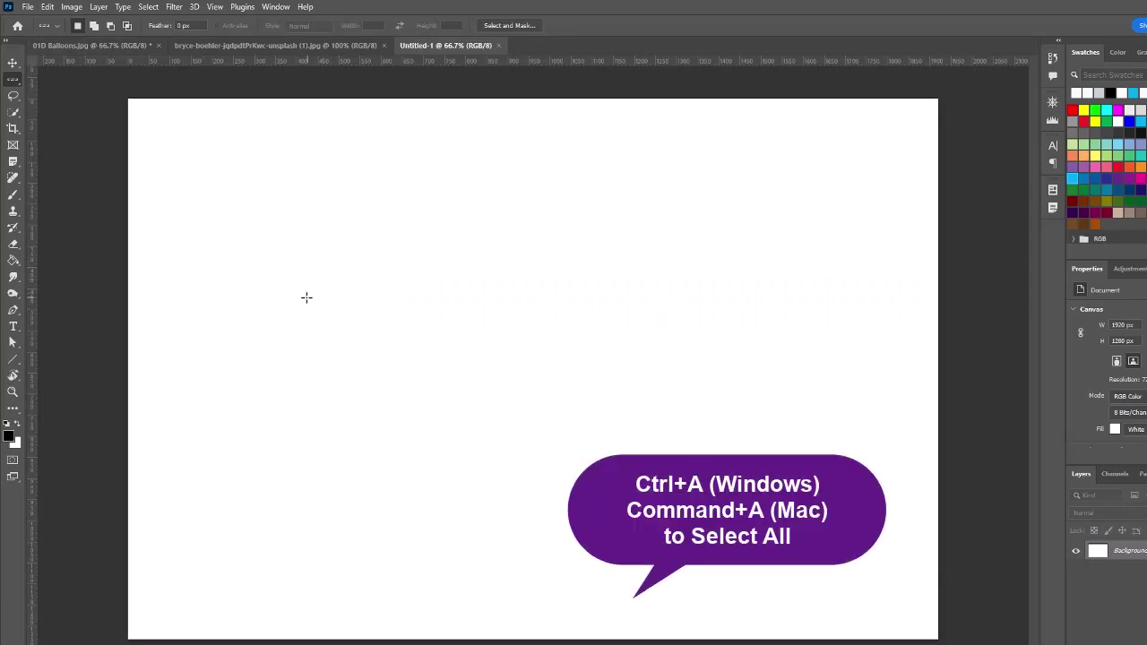
{"action": "key", "text": "ctrl+a"}
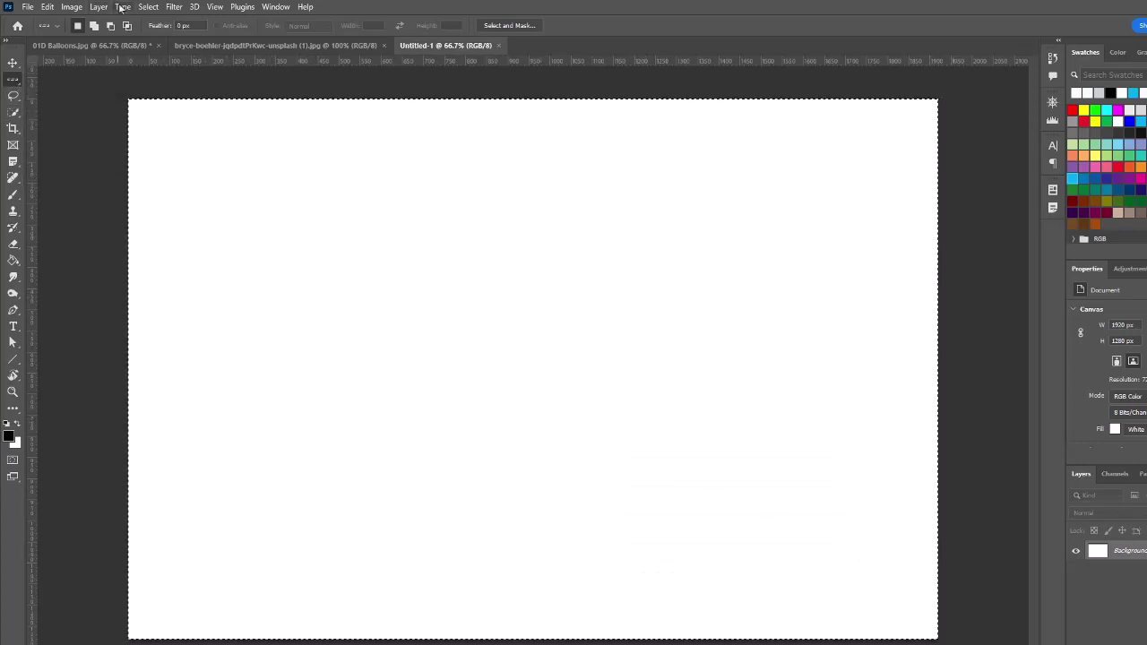
- Fill Untitled-1 with the 'balloon row' pattern as vertical stripes, deselect, and return to 01D Balloons.jpg
{"action": "left_click", "coordinate": [47, 8]}
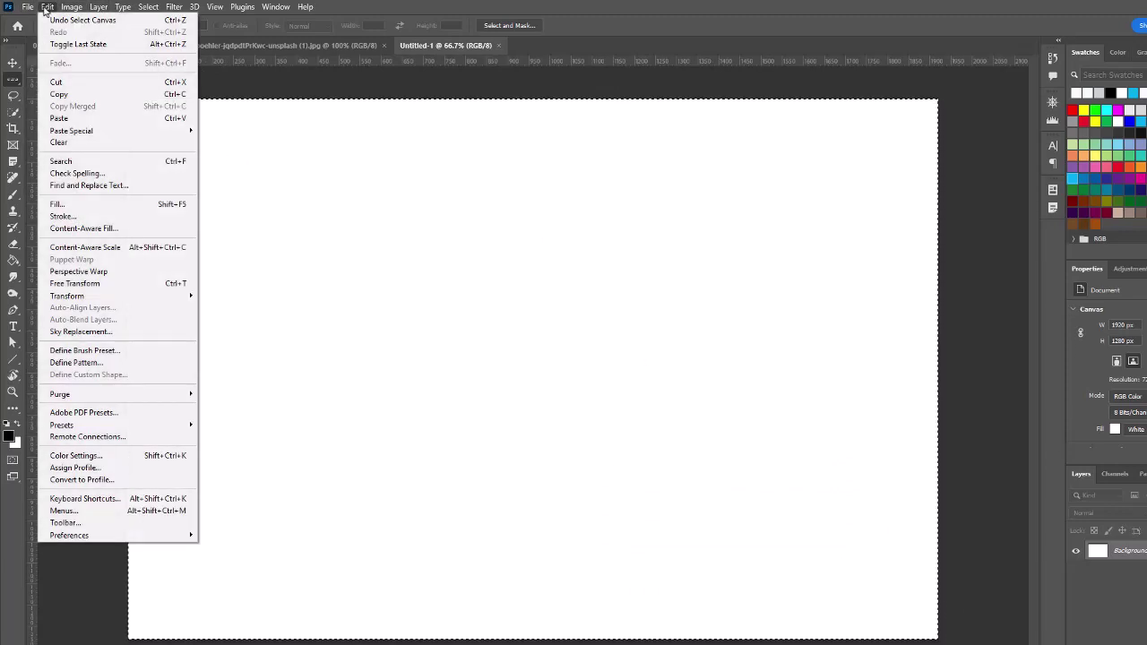
{"action": "left_click", "coordinate": [79, 206]}
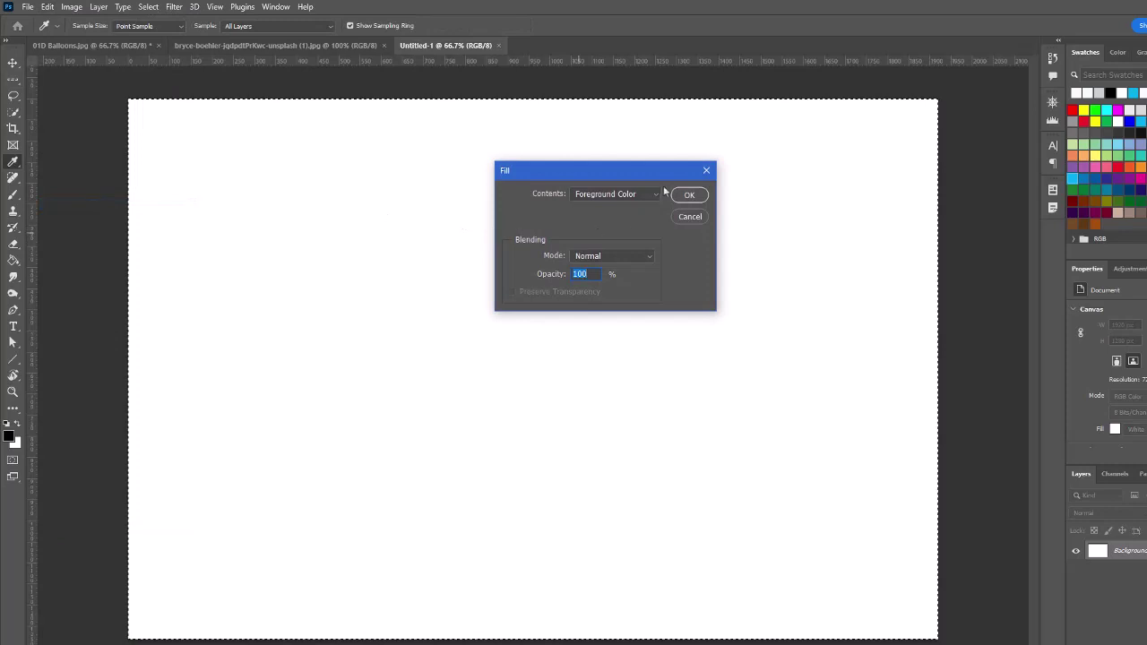
{"action": "left_click", "coordinate": [654, 199]}
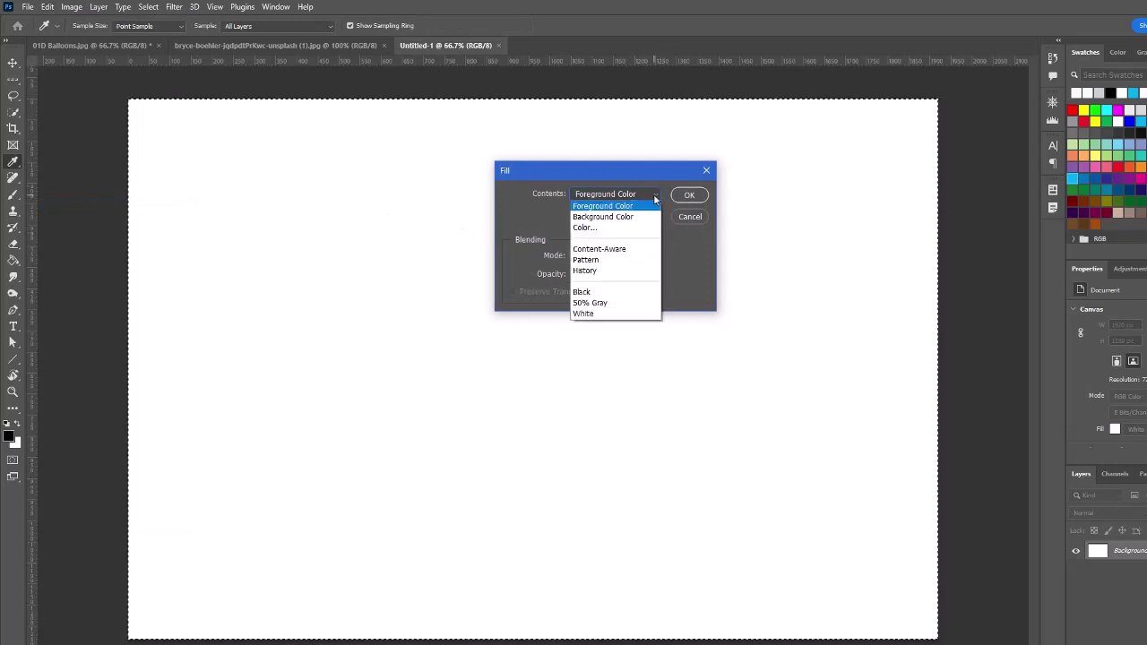
{"action": "left_click", "coordinate": [595, 260]}
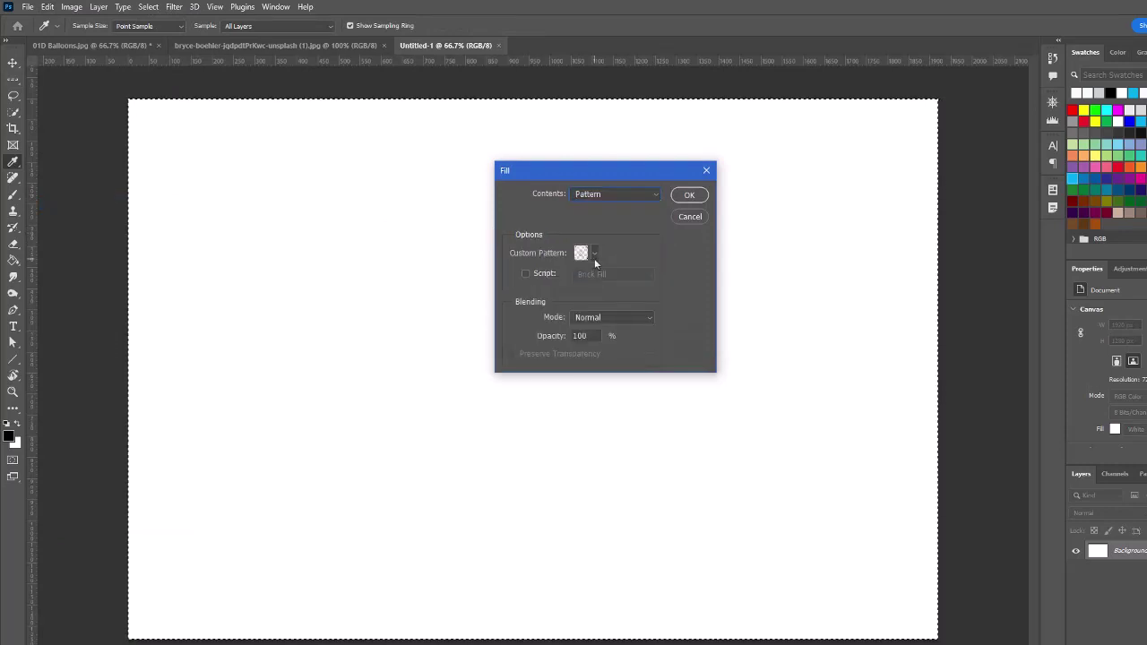
{"action": "left_click", "coordinate": [596, 254]}
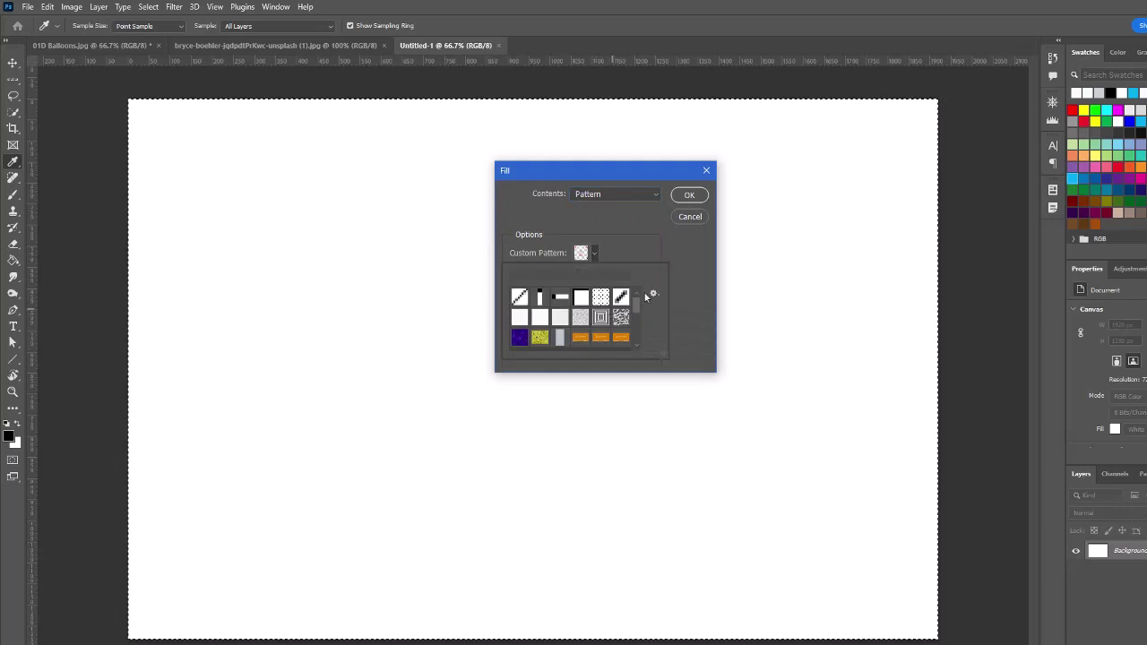
{"action": "scroll", "coordinate": [635, 332], "scroll_direction": "down", "scroll_amount": 3}
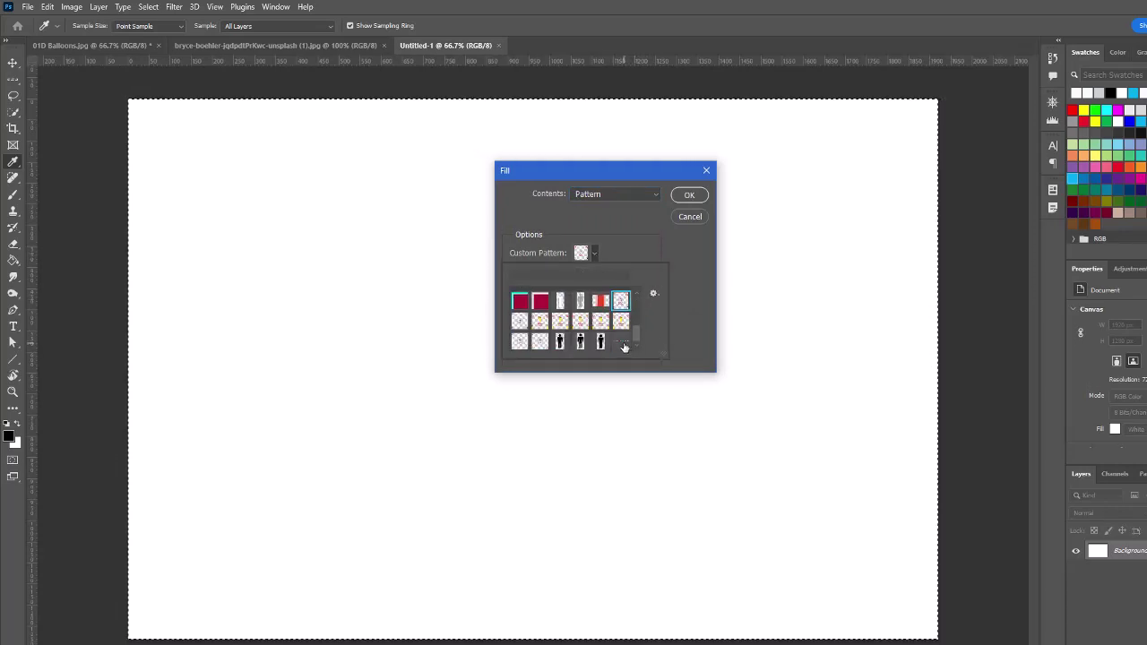
{"action": "left_click", "coordinate": [619, 343]}
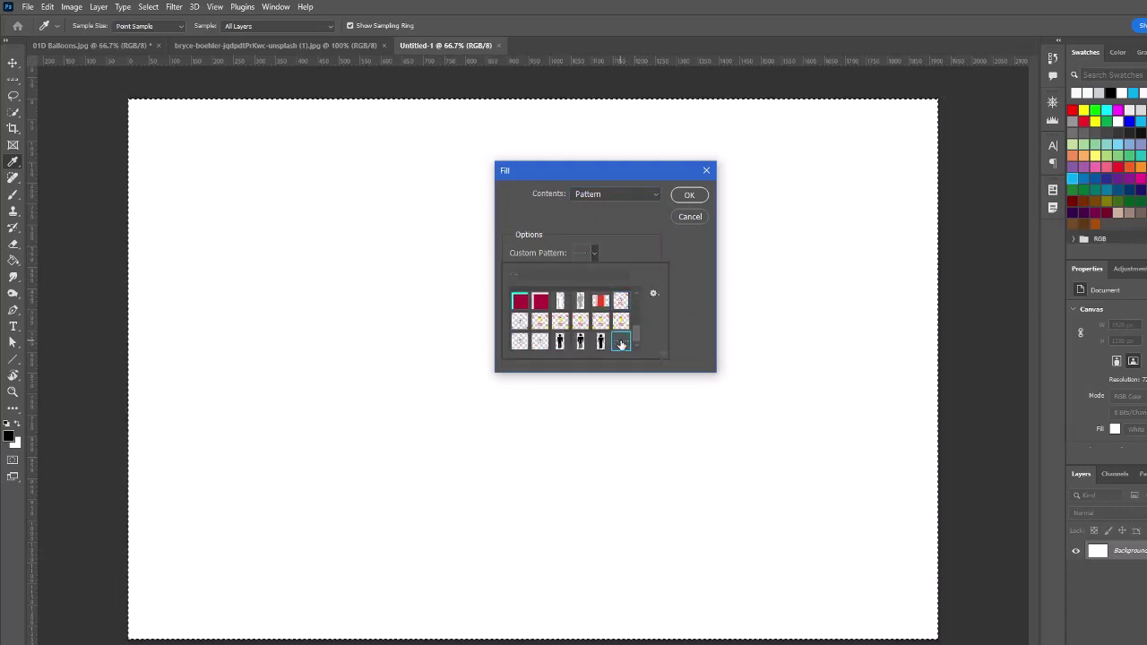
{"action": "left_click", "coordinate": [691, 203]}
{"action": "left_click", "coordinate": [691, 203]}
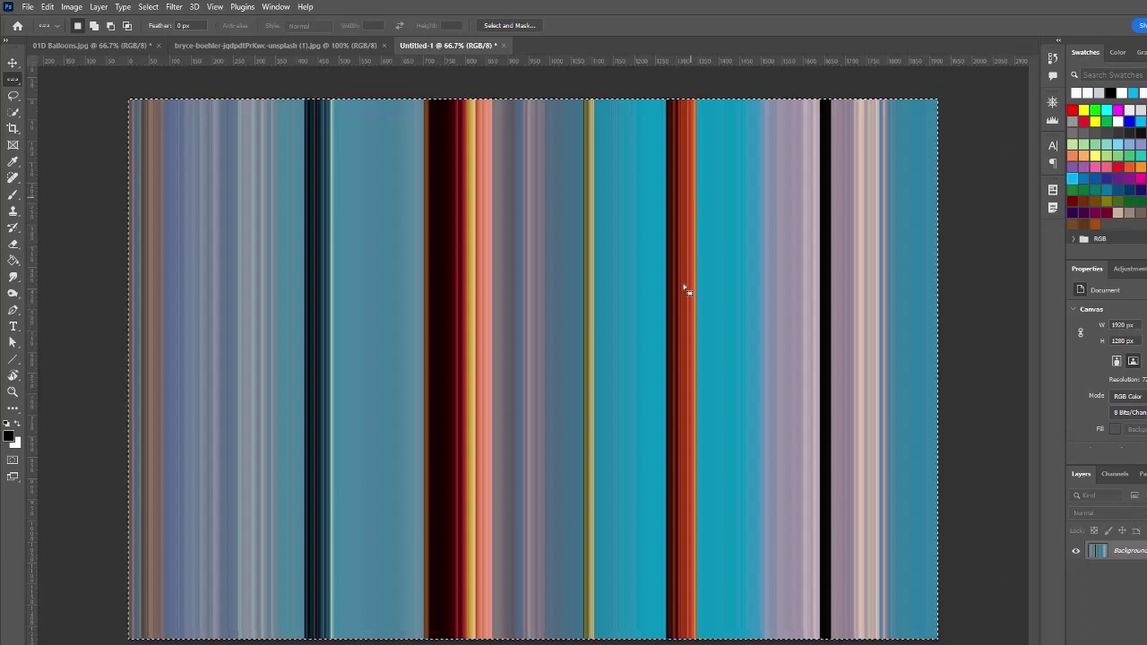
{"action": "left_click", "coordinate": [536, 324]}
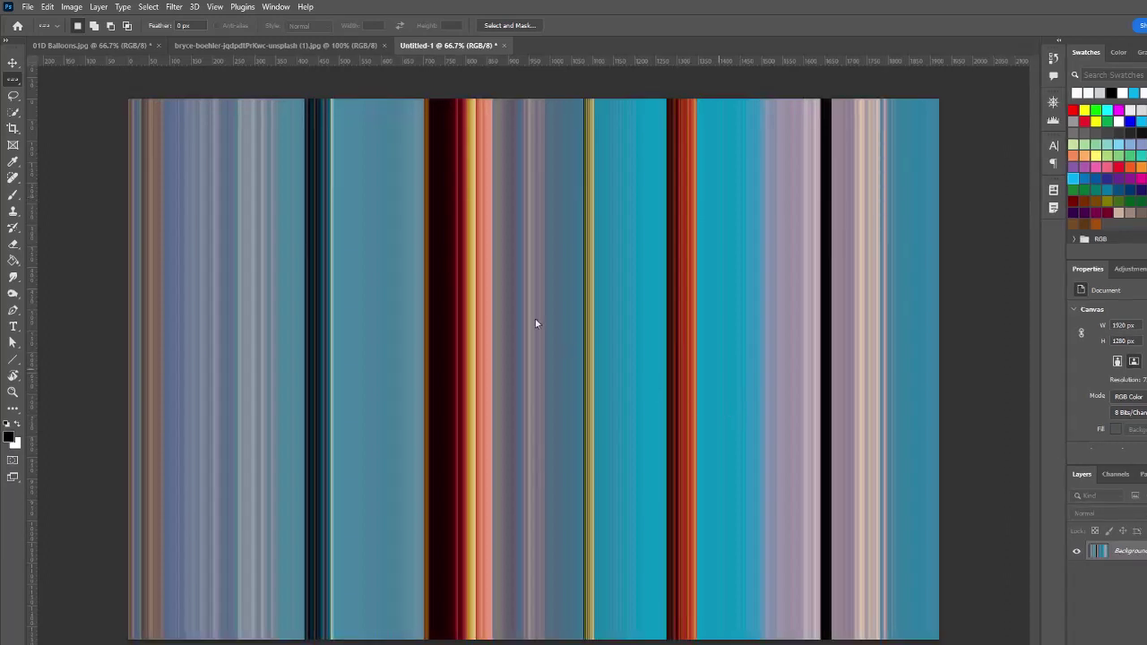
{"action": "left_click", "coordinate": [91, 46]}
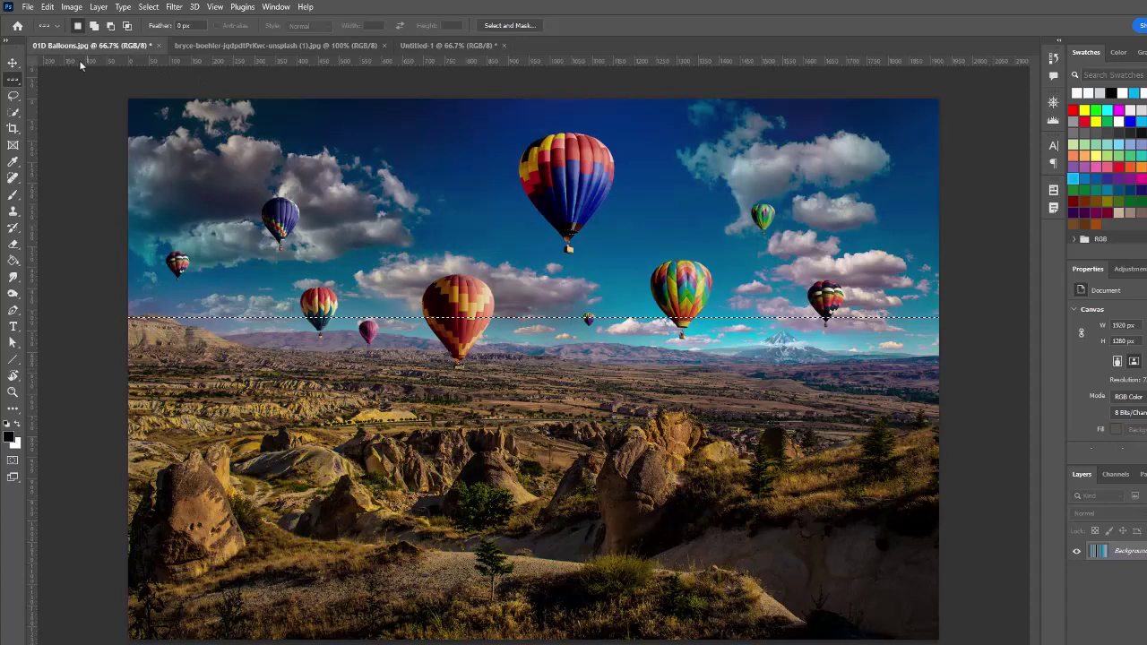
- Select a one-pixel column through the photo's middle and define it as pattern 'balloon column'
{"action": "right_click", "coordinate": [17, 85]}
{"action": "left_click", "coordinate": [57, 116]}
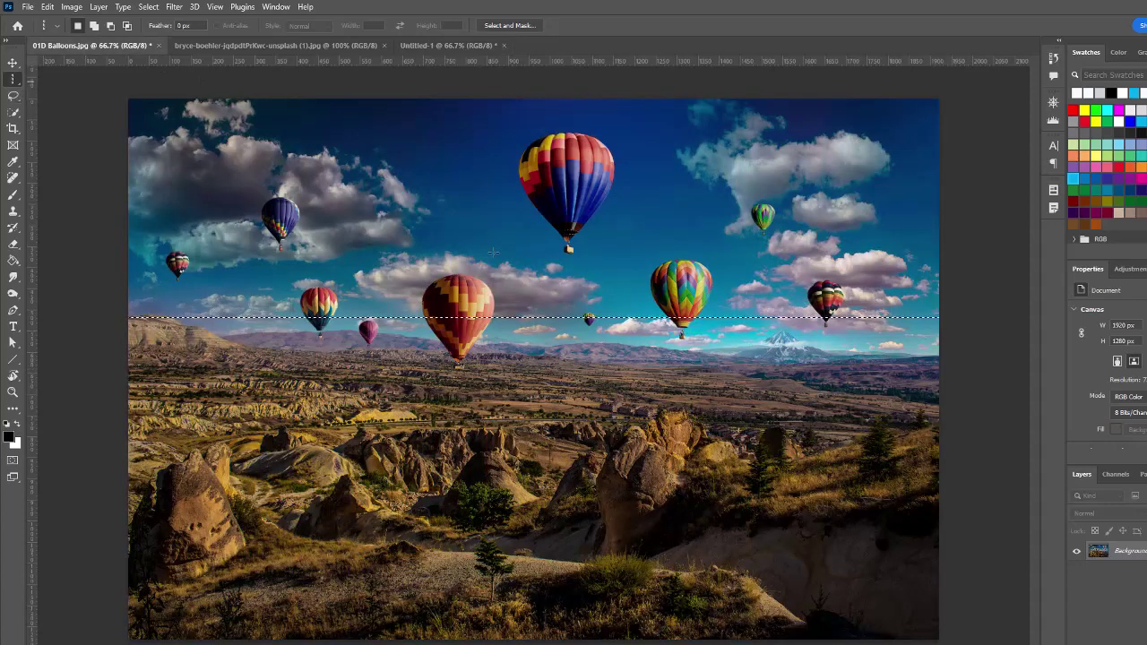
{"action": "left_click", "coordinate": [582, 183]}
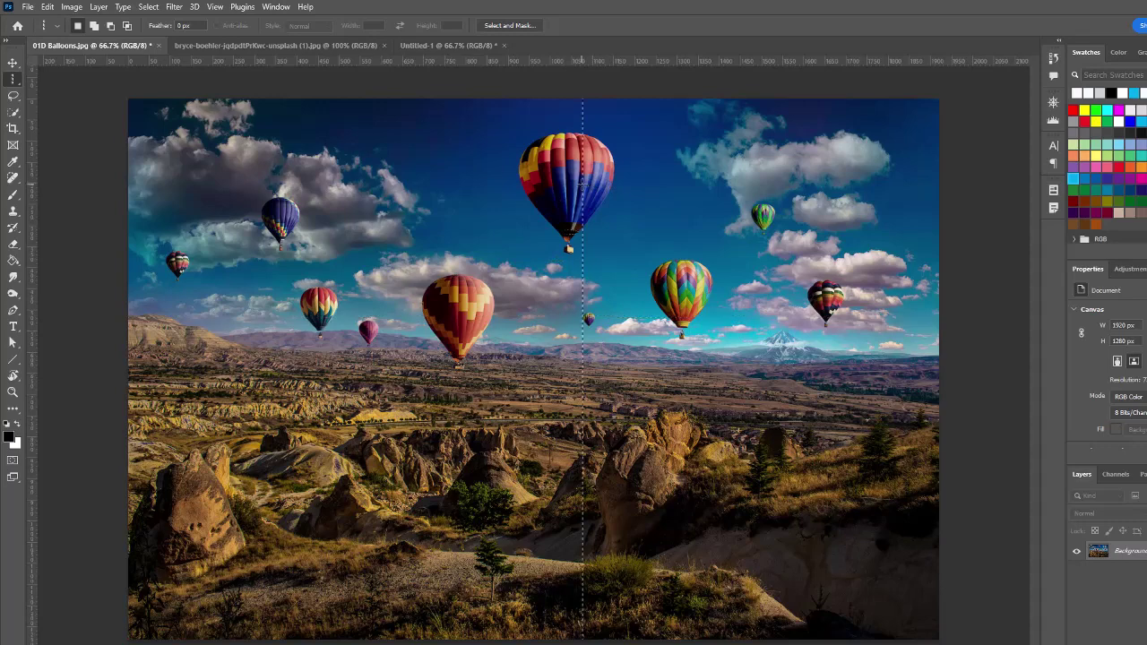
{"action": "left_click", "coordinate": [46, 6]}
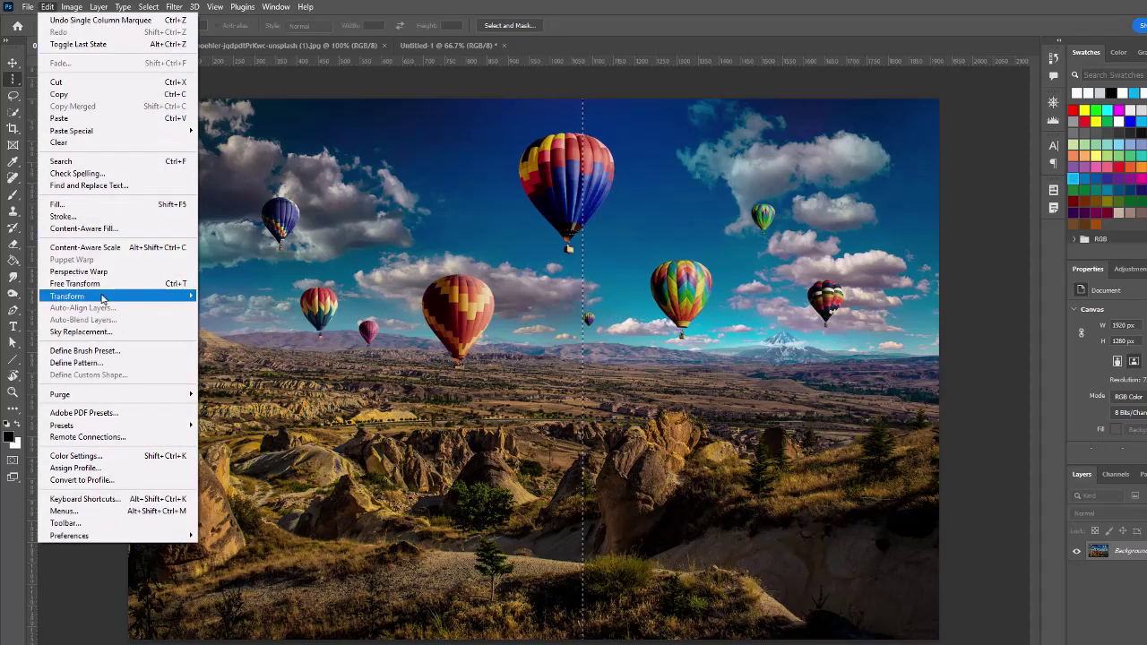
{"action": "left_click", "coordinate": [76, 363]}
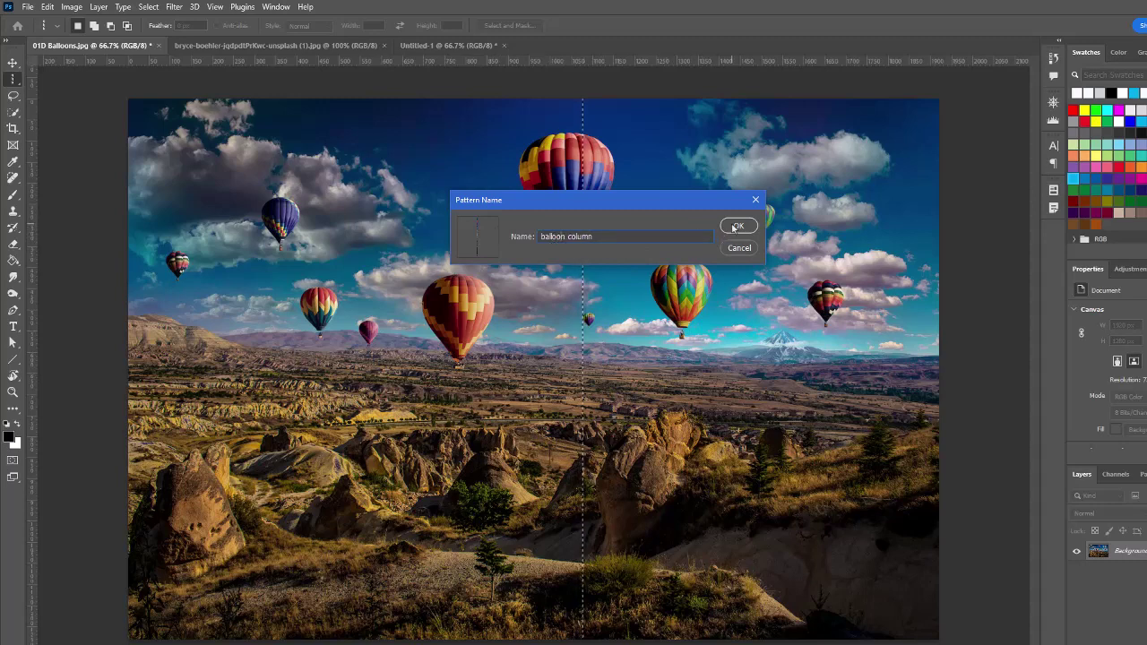
{"action": "left_click", "coordinate": [735, 228]}
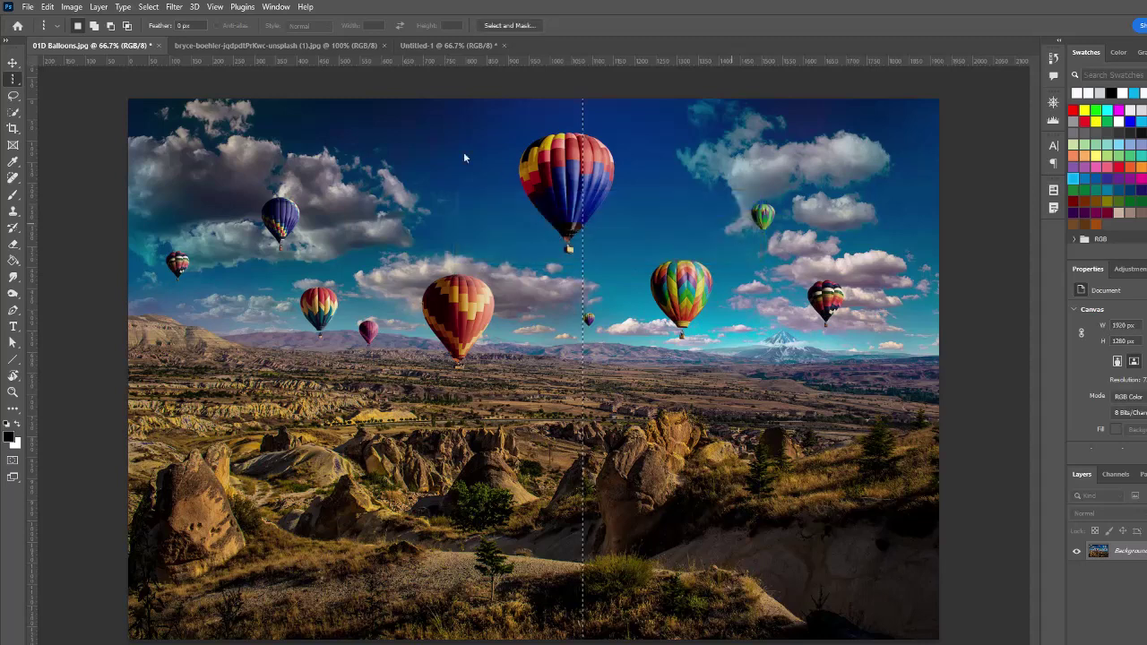
- Back in Untitled-1, fill the canvas with the 'balloon column' custom pattern
{"action": "left_click", "coordinate": [448, 46]}
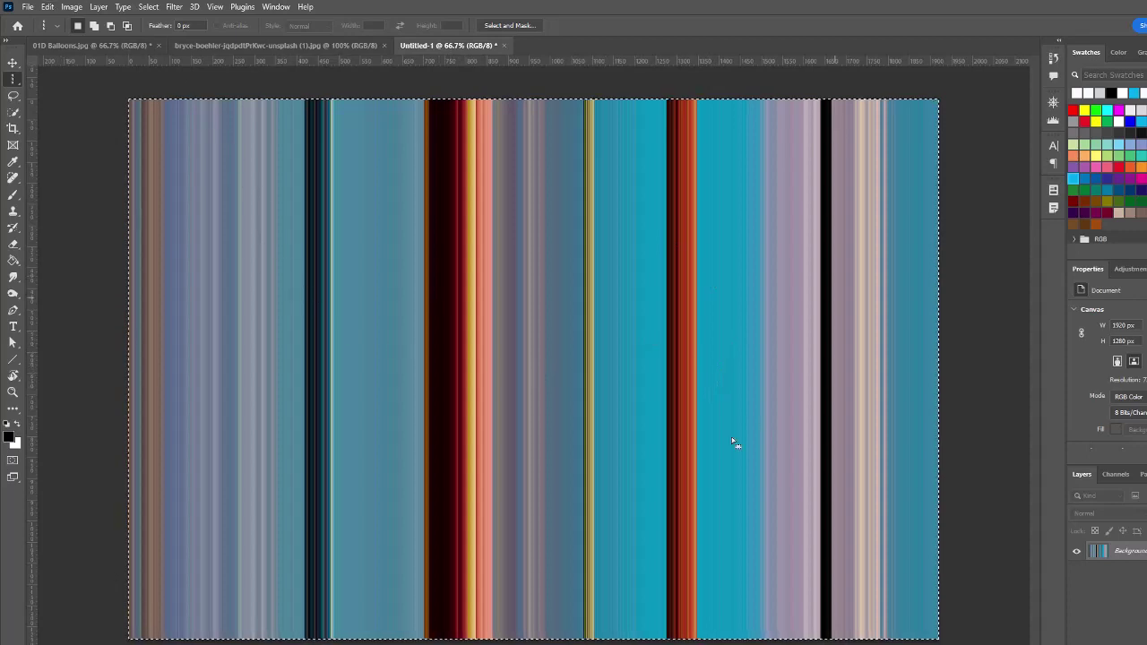
{"action": "left_click", "coordinate": [47, 7]}
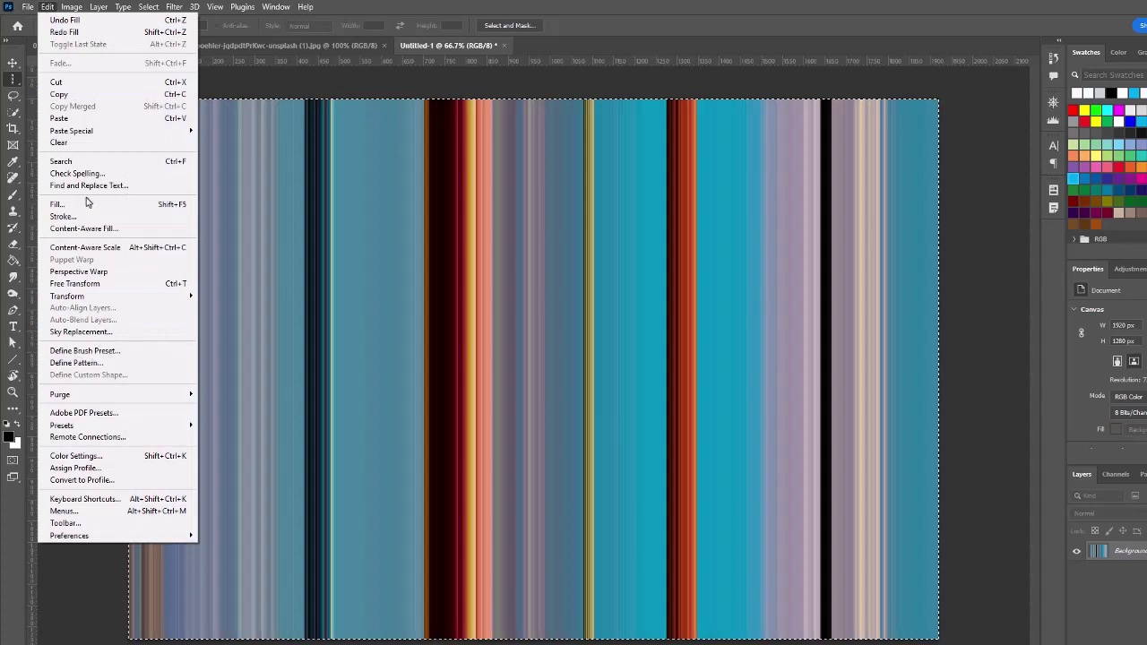
{"action": "left_click", "coordinate": [57, 205]}
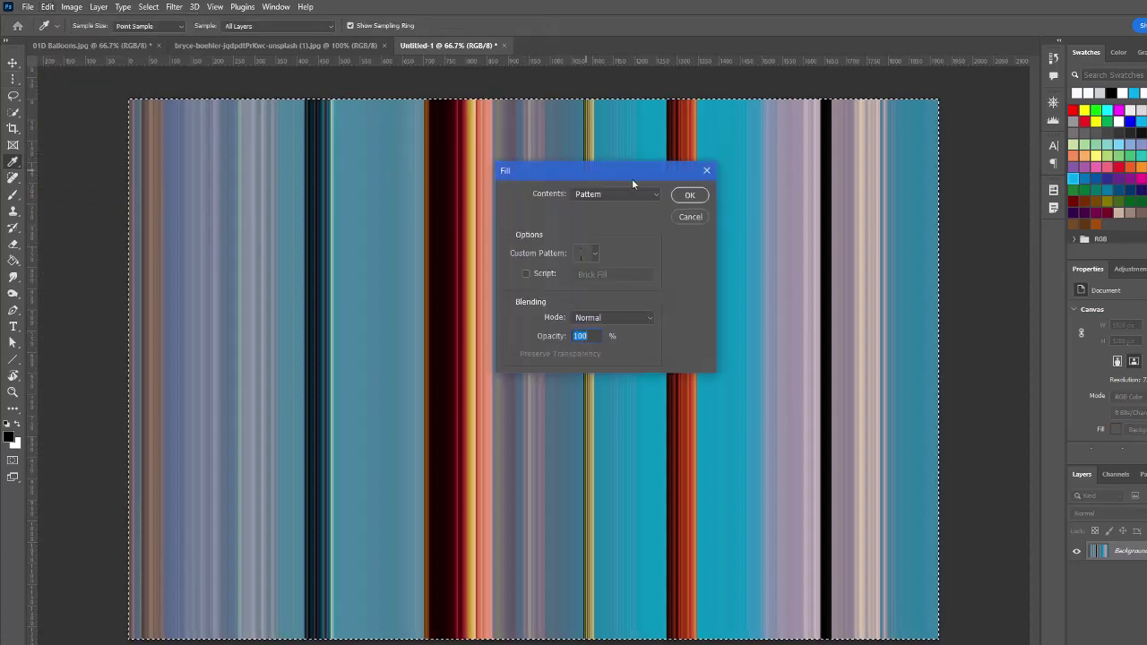
{"action": "left_click", "coordinate": [596, 255]}
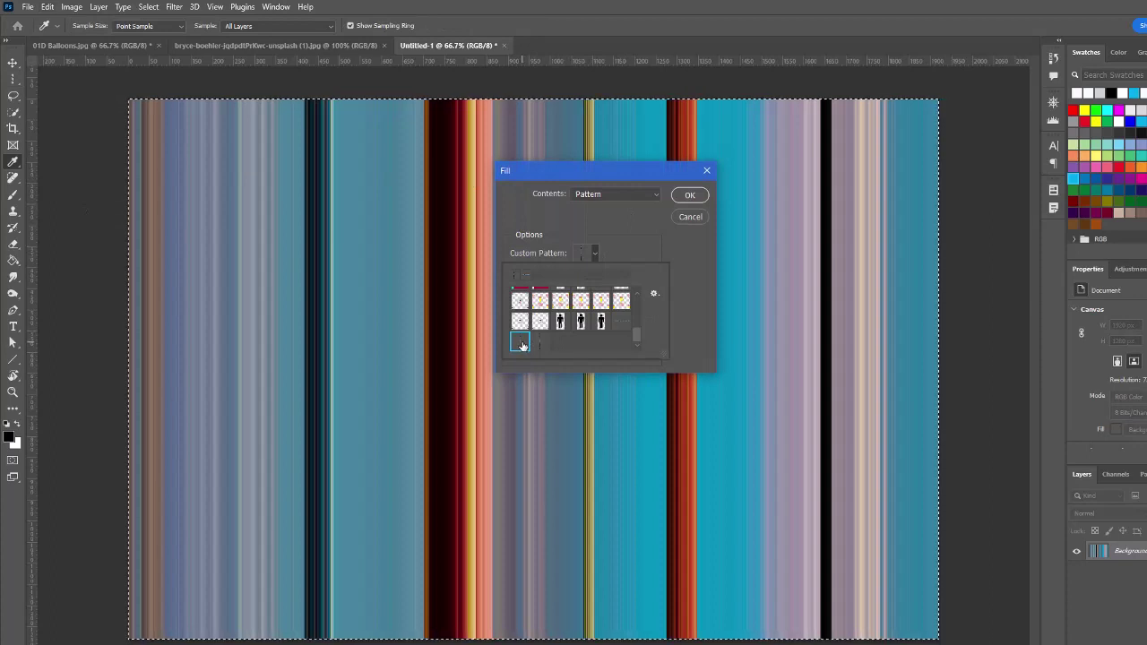
{"action": "left_click", "coordinate": [690, 194]}
{"action": "left_click", "coordinate": [690, 194]}
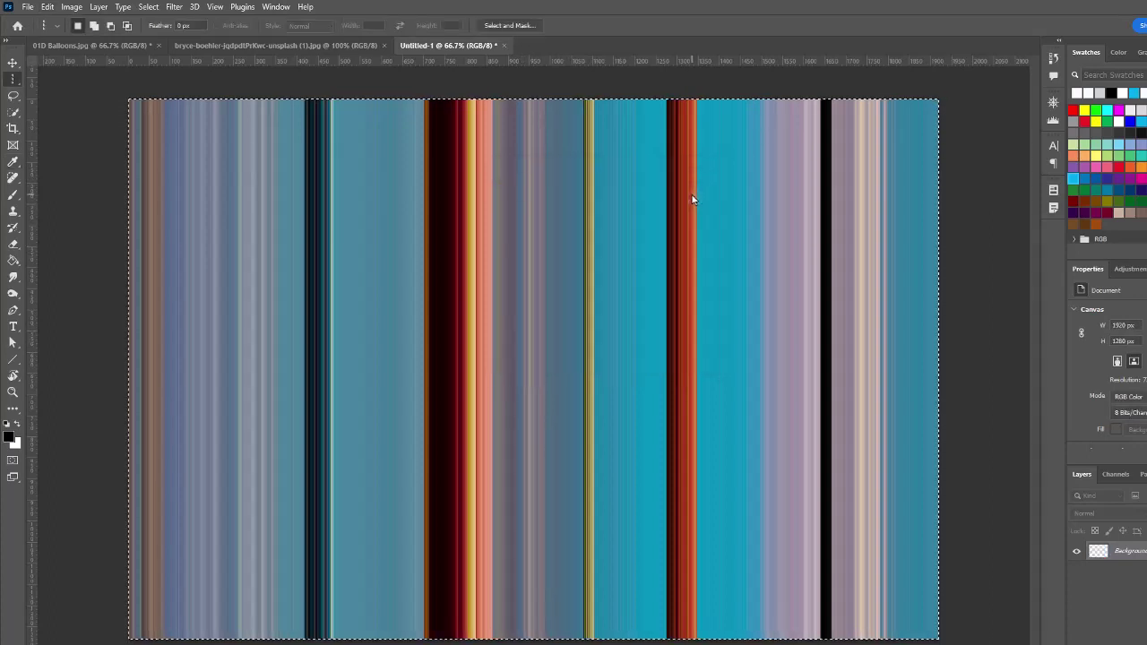